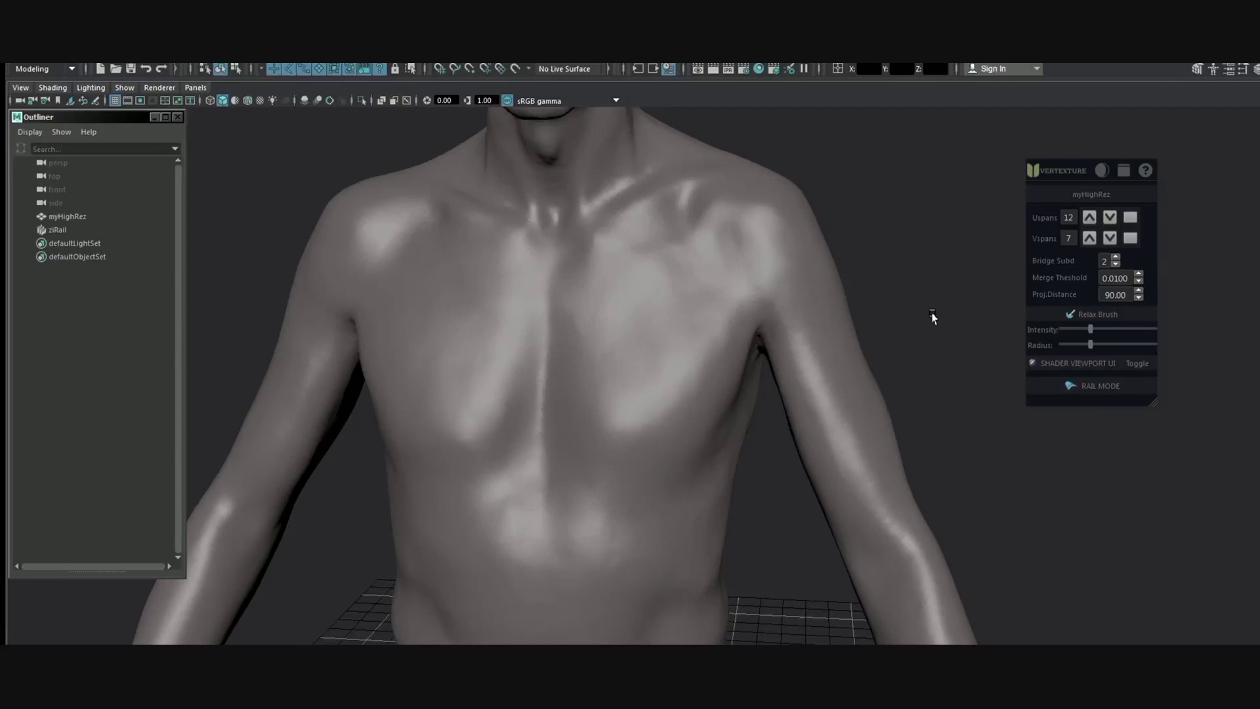
- Open the Node Editor and graph the input and output connections of myHighRez
key(n)
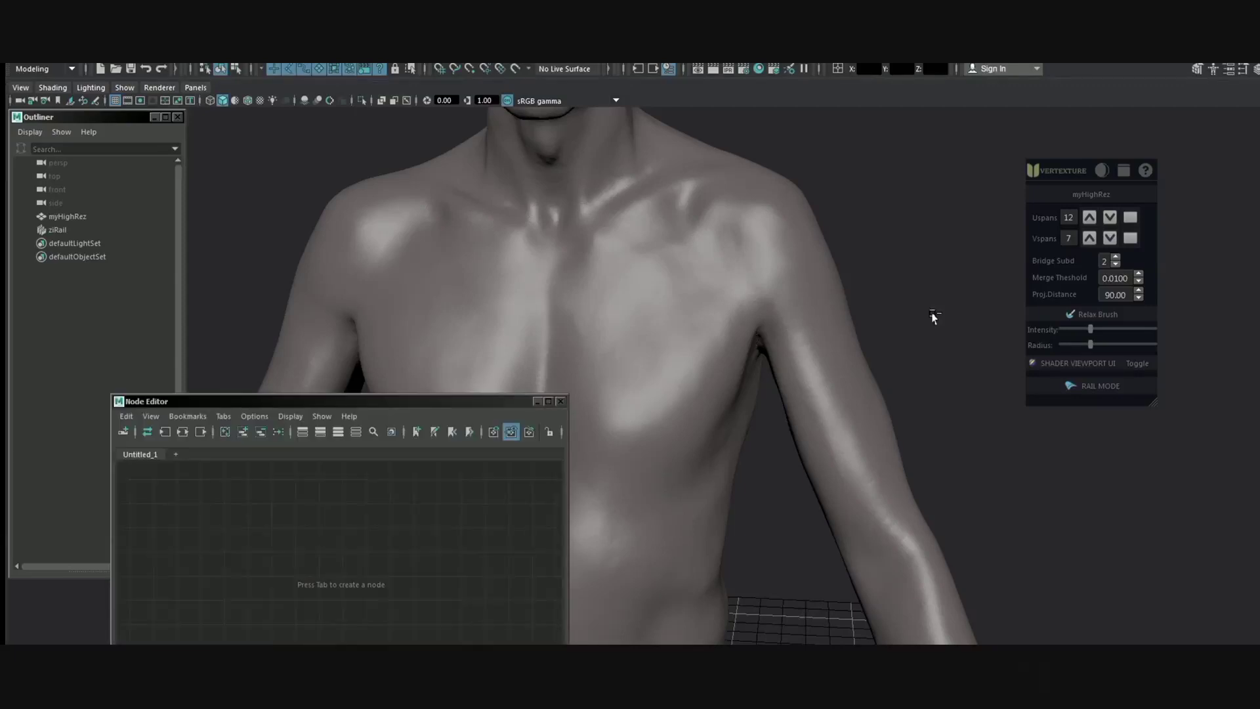
click(68, 216)
drag(422, 403, 760, 334)
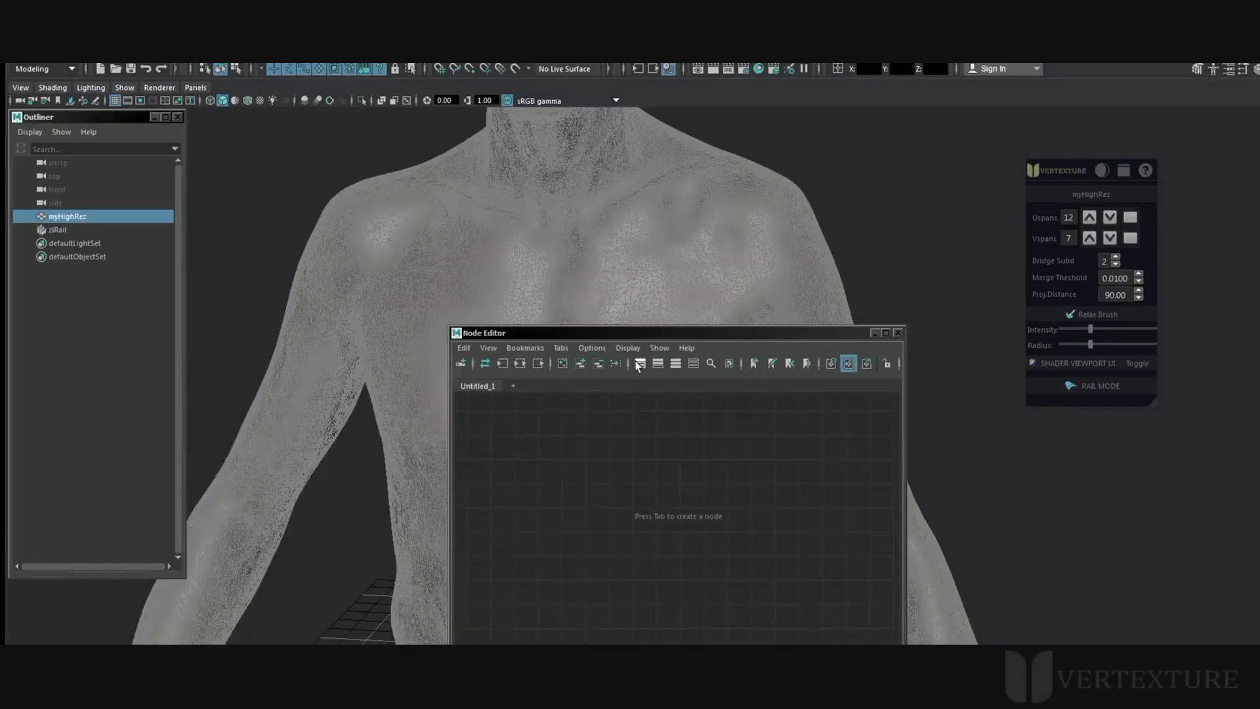
click(520, 364)
scroll(663, 479, down, 2)
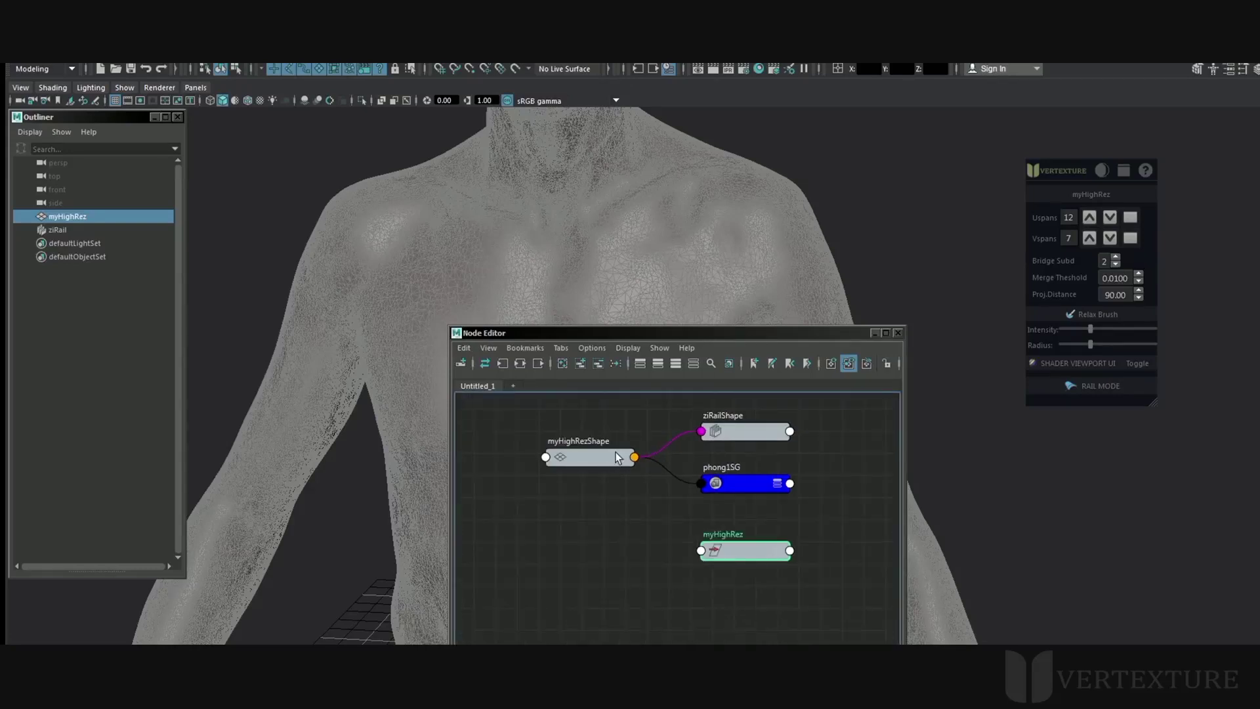
- Display the myHighRezShape and ziRailShape nodes in Custom Mode to expose their attributes
click(596, 461)
shift+click(761, 432)
click(463, 348)
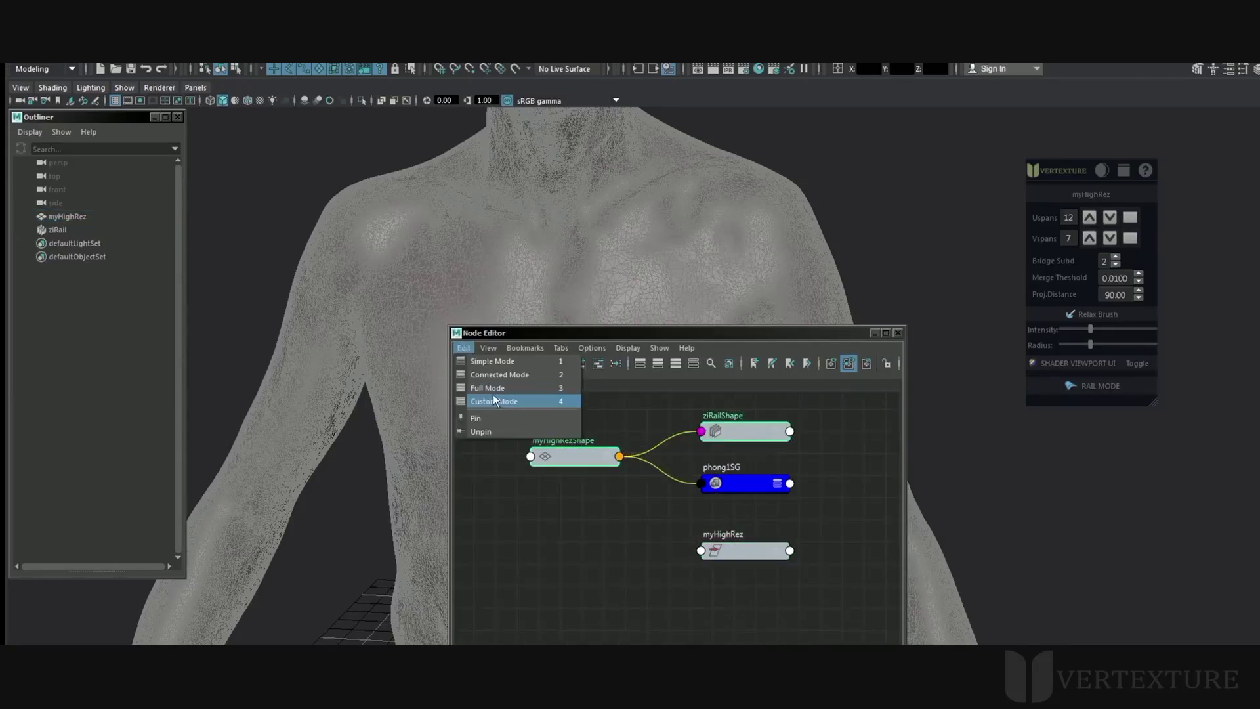
click(544, 402)
scroll(632, 498, up, 4)
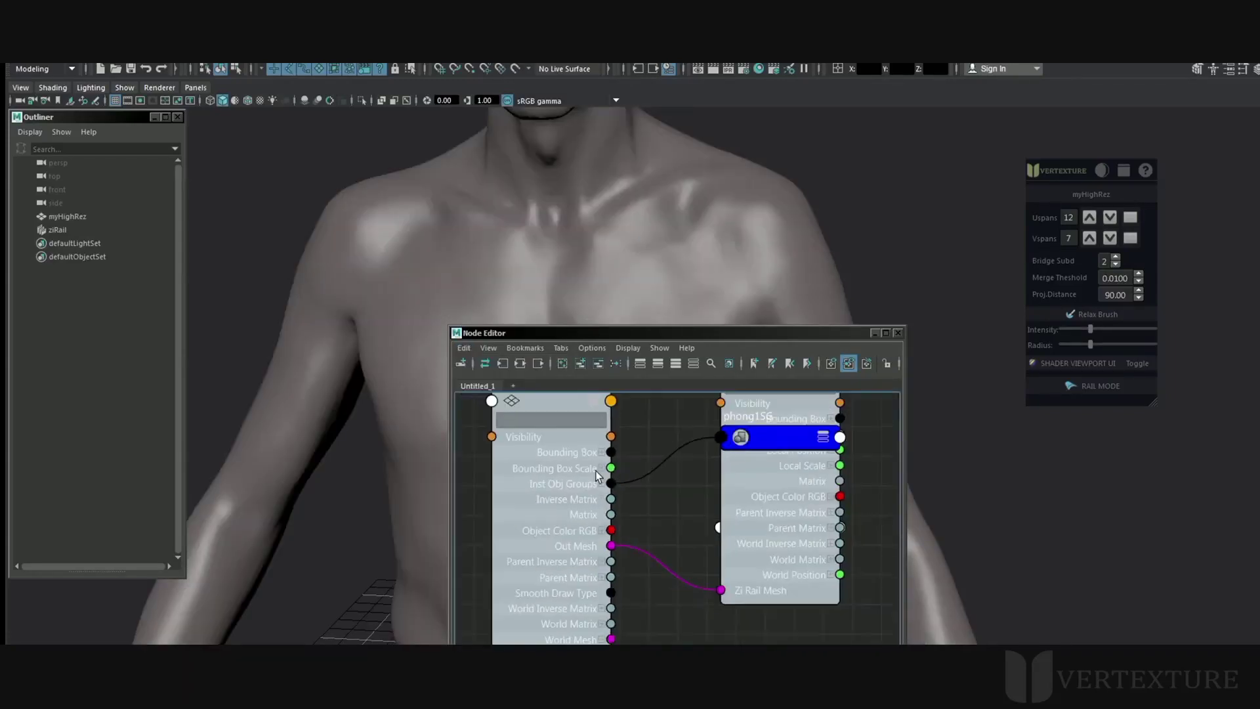
scroll(742, 456, down, 1)
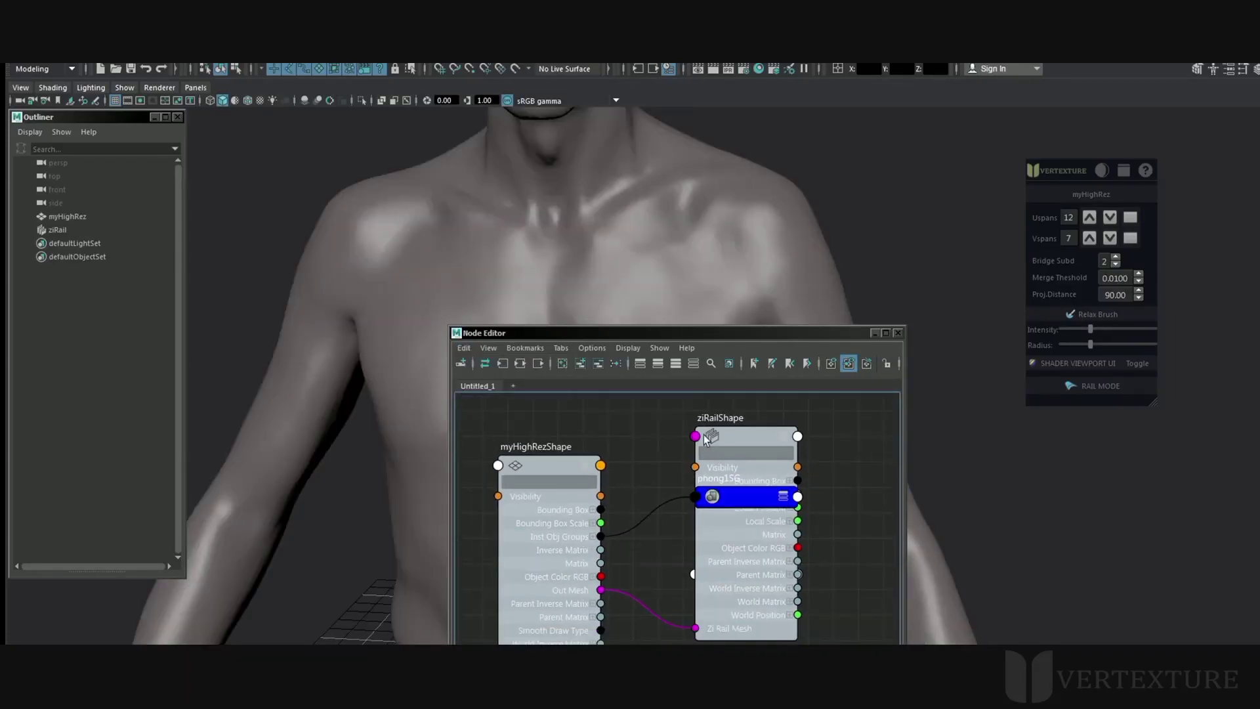
- Maximize the Node Editor and examine the connection from myHighRezShape's Out Mesh to ziRailShape's Zi Rail Mesh
double_click(780, 336)
alt+middle_drag(736, 592, 619, 408)
scroll(619, 407, up, 5)
alt+middle_drag(403, 477, 353, 325)
drag(279, 235, 234, 174)
scroll(440, 435, down, 1)
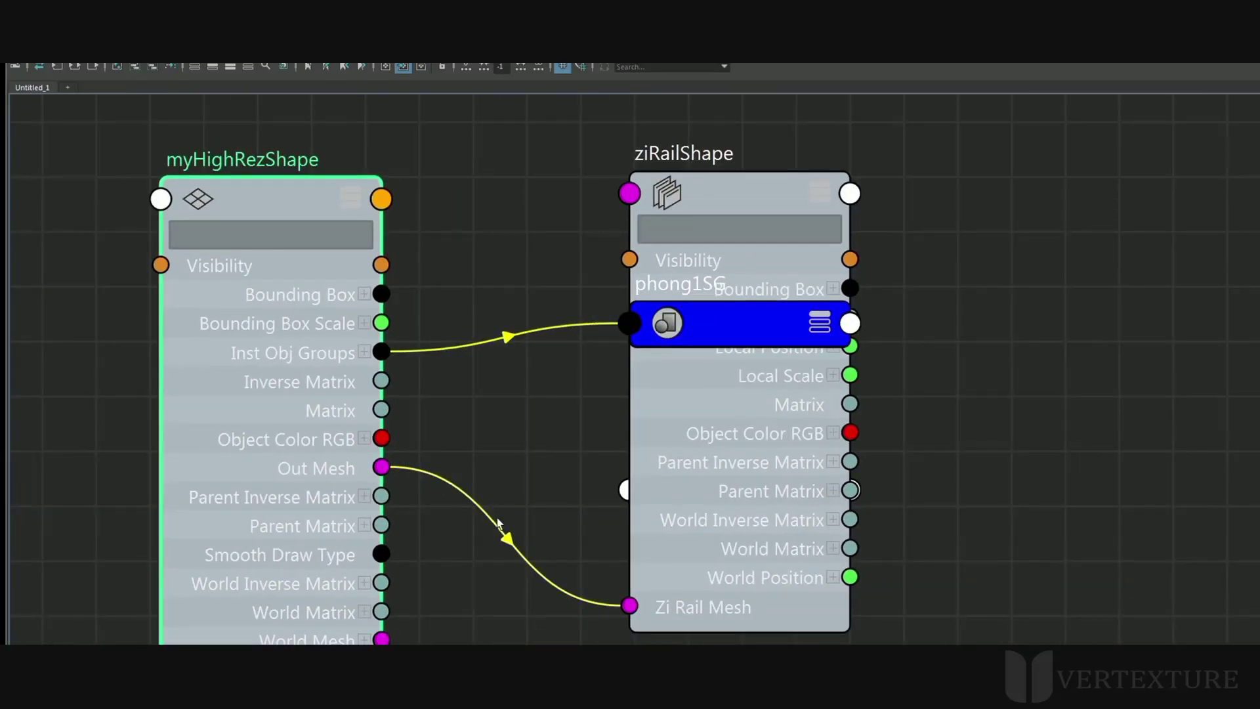
- Restore the Node Editor to its smaller size, close it and clear the mesh selection
double_click(673, 35)
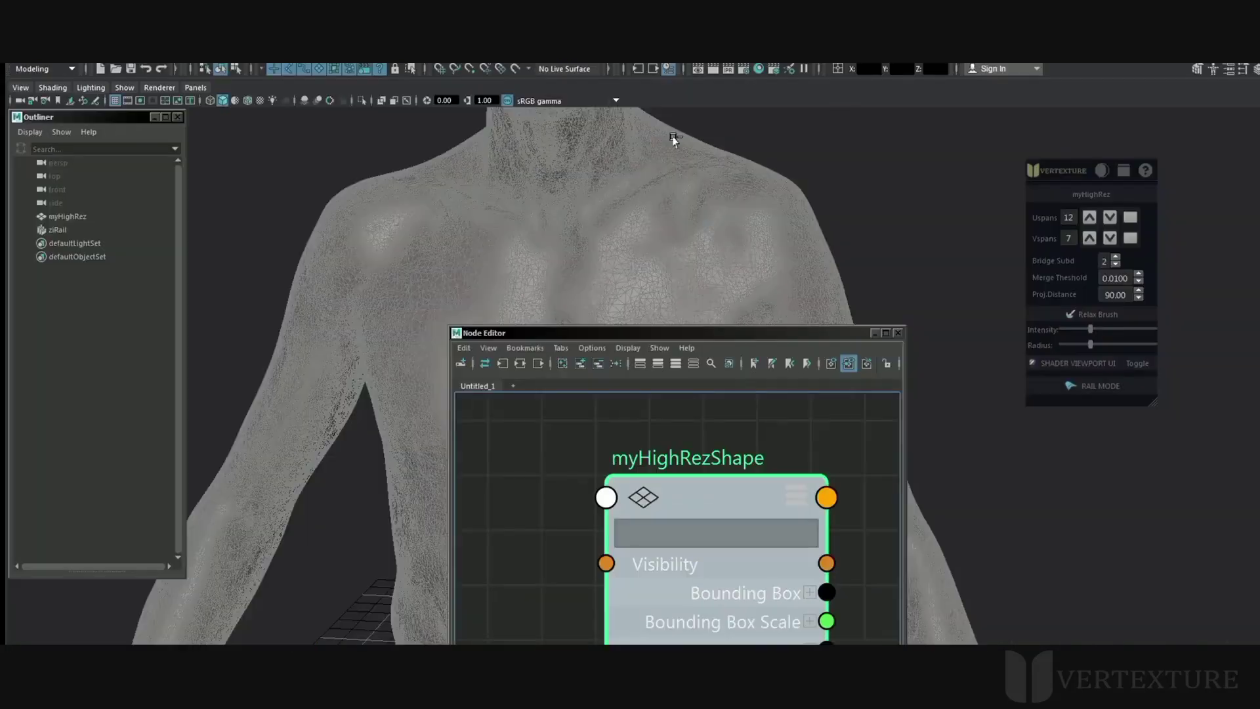
drag(821, 337, 821, 330)
scroll(771, 481, down, 4)
key(f)
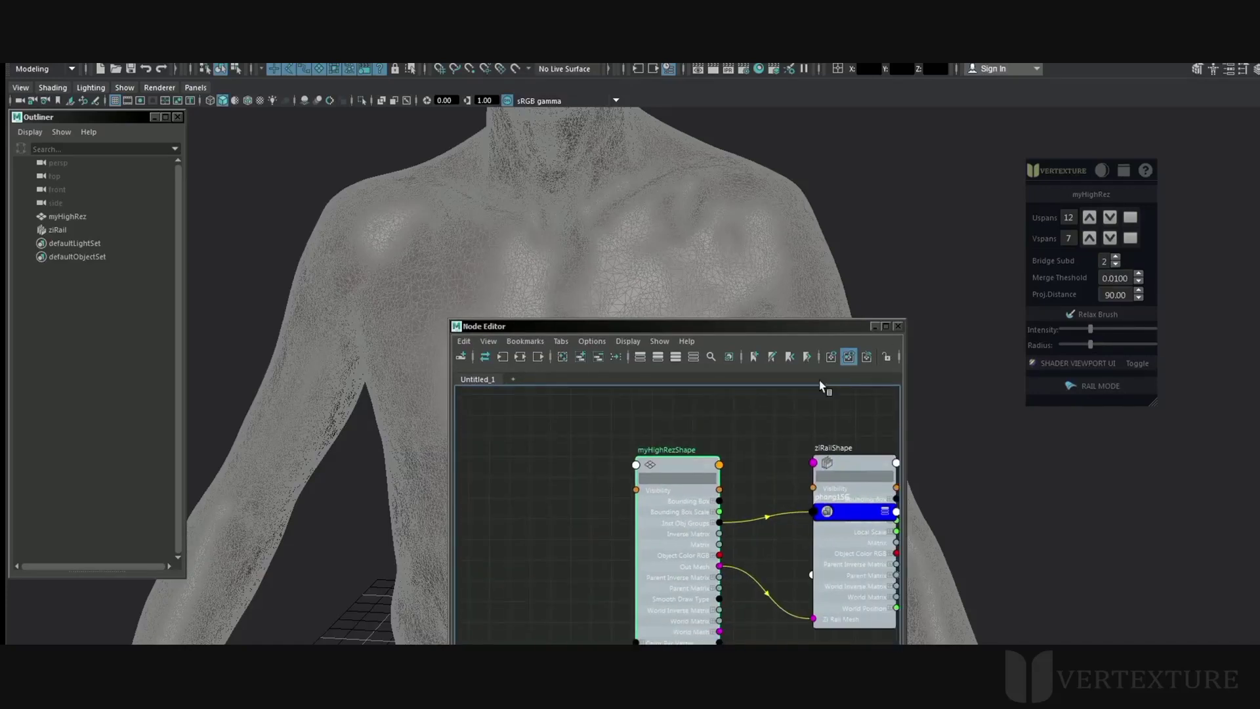
click(899, 327)
click(949, 240)
- In Rail Mode, draw two roughly parallel diagonal strokes across the chest and build a quad patch between them
alt+middle_drag(727, 277, 742, 259)
alt+right_drag(742, 258, 800, 364)
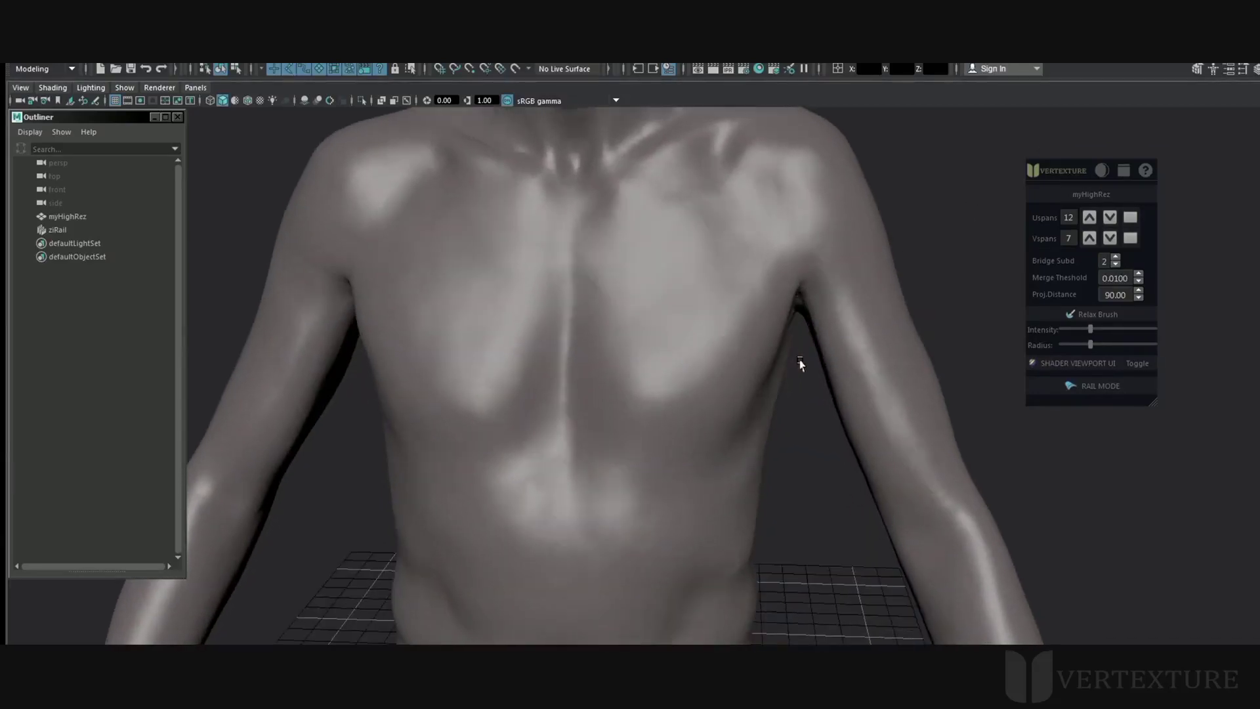
click(1099, 389)
drag(103, 120, 99, 171)
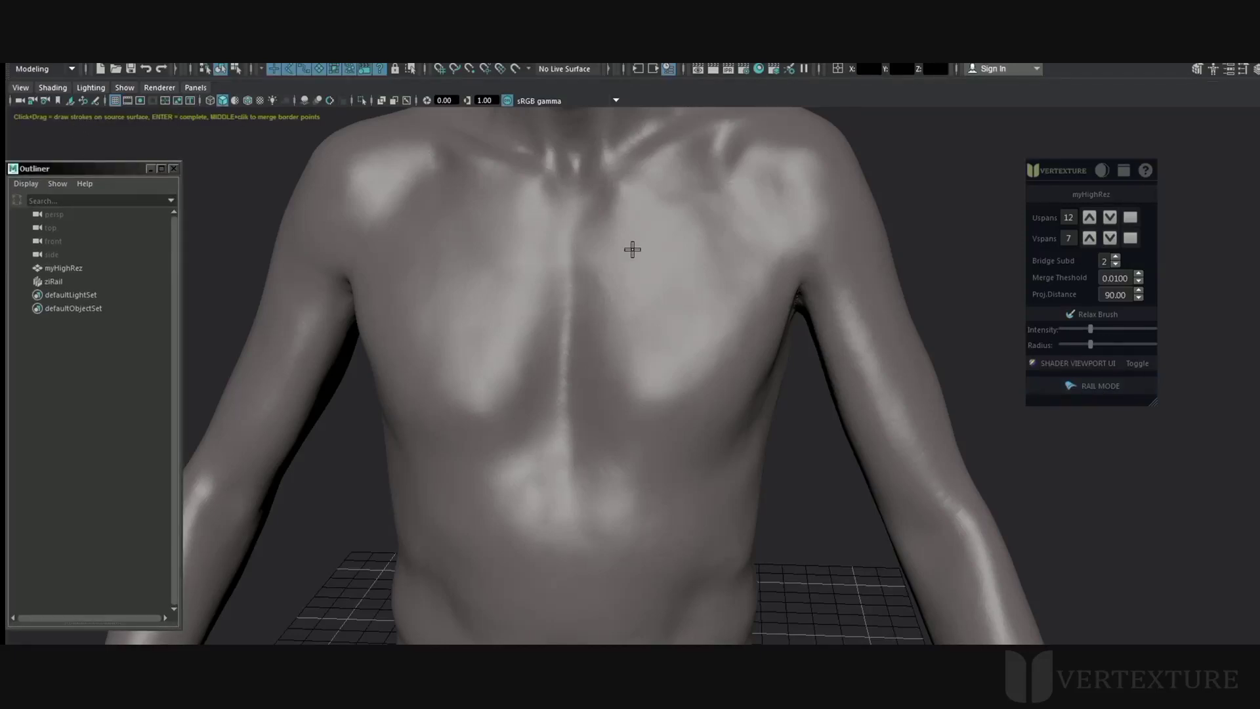
mouse_move(638, 220)
mouse_down()
mouse_move(545, 273)
mouse_move(468, 399)
mouse_up()
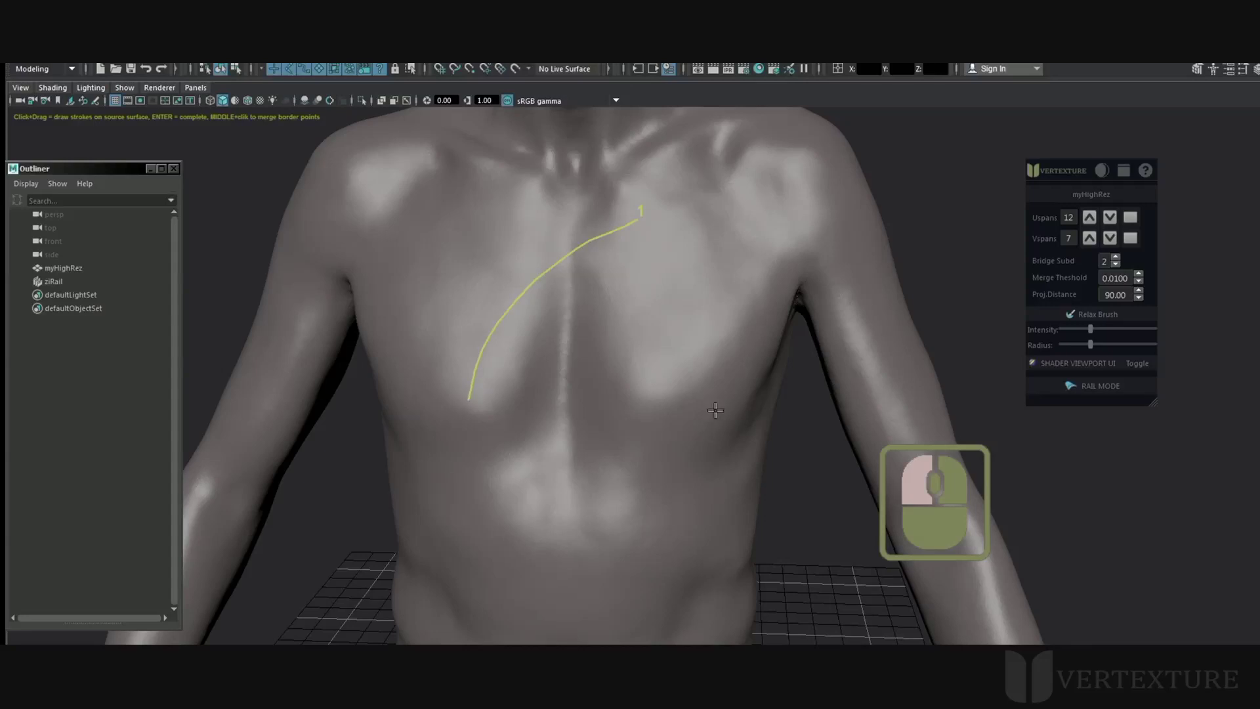
mouse_move(736, 291)
mouse_down()
mouse_move(675, 415)
mouse_move(532, 501)
mouse_up()
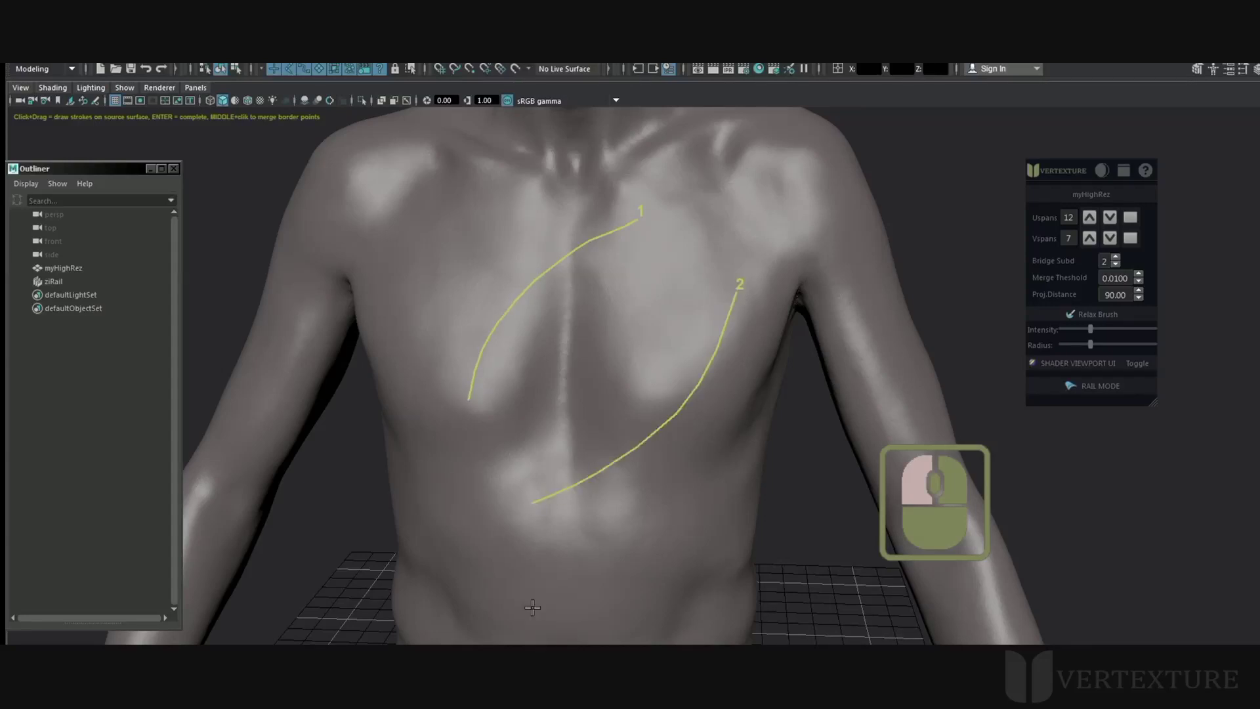
key(Return)
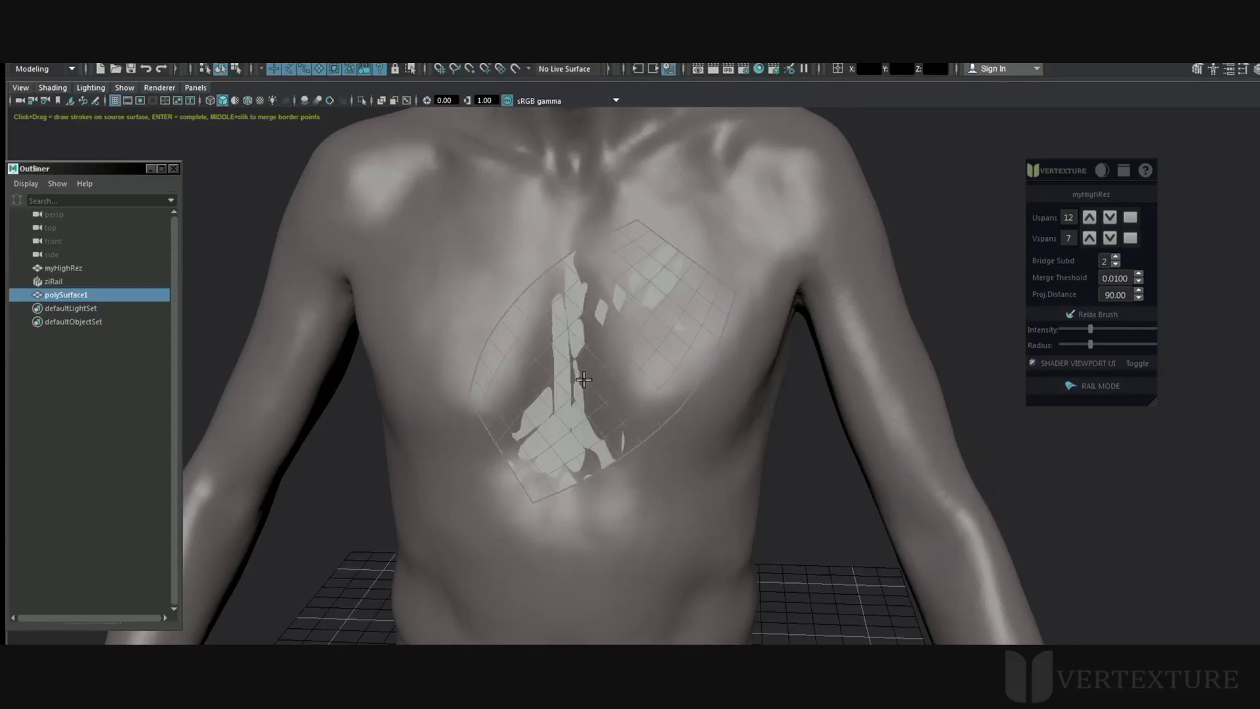
- Toggle on the Vertexture viewport shader for the new chest patch
alt+drag(672, 376, 683, 418)
click(1135, 365)
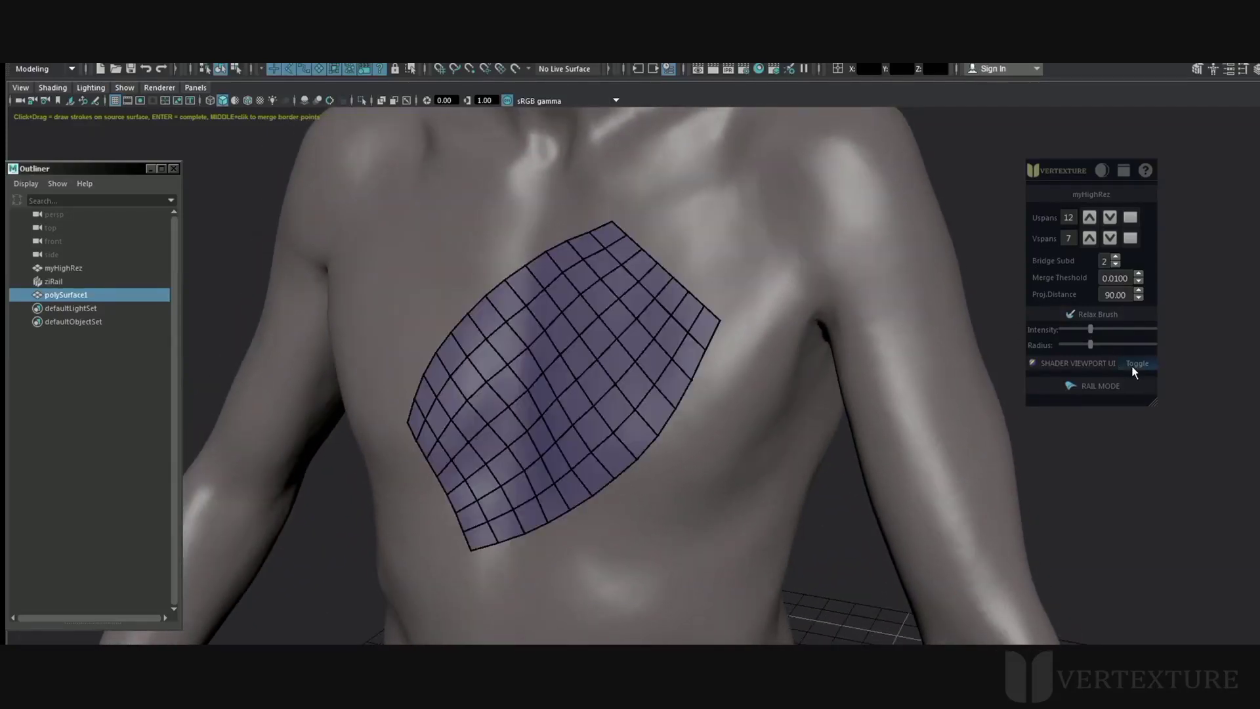
alt+drag(594, 371, 544, 371)
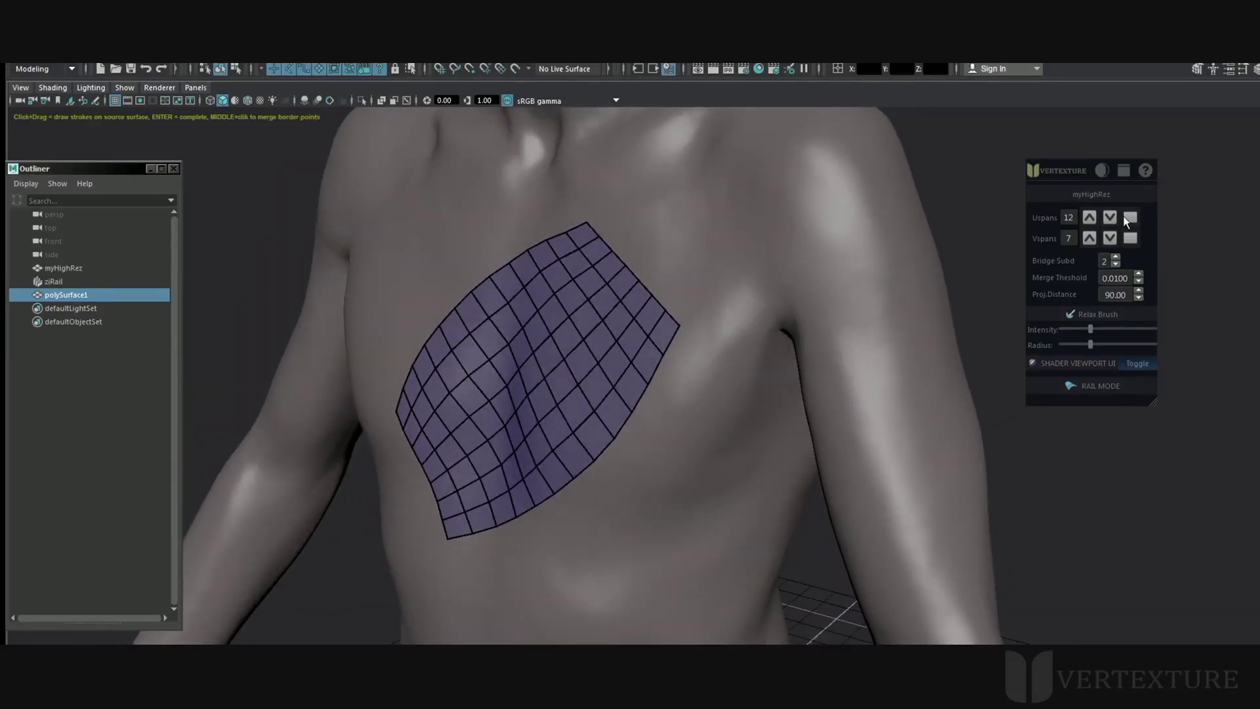
- Increase the chest patch density to 15 Uspans and 11 Vspans
click(1090, 217)
click(1089, 218)
click(1090, 218)
click(1090, 239)
click(1090, 239)
click(1090, 238)
mouse_move(610, 360)
alt+mouse_down()
mouse_move(686, 360)
mouse_move(695, 312)
mouse_move(591, 362)
alt+mouse_up()
click(1089, 238)
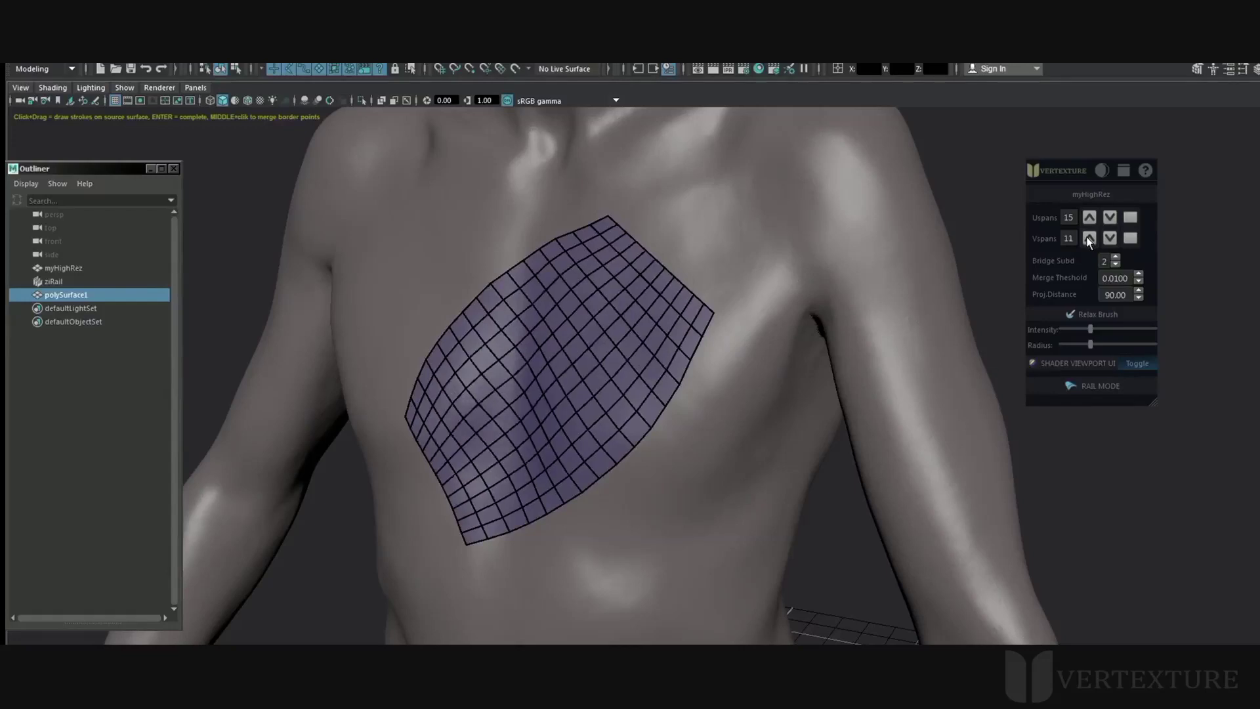
- Raise the chest patch's Uspans to 23
click(1089, 219)
click(1090, 219)
click(1090, 218)
double_click(1090, 219)
click(1090, 219)
click(1090, 219)
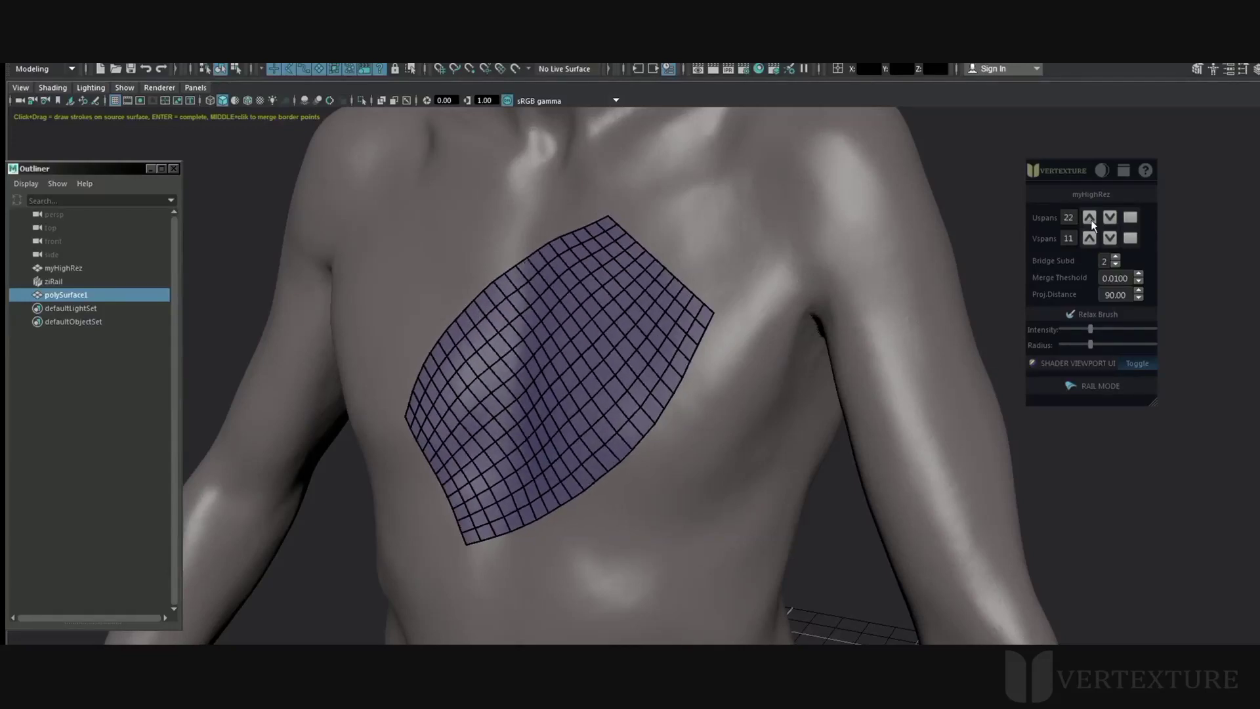
click(1090, 218)
alt+drag(611, 368, 648, 368)
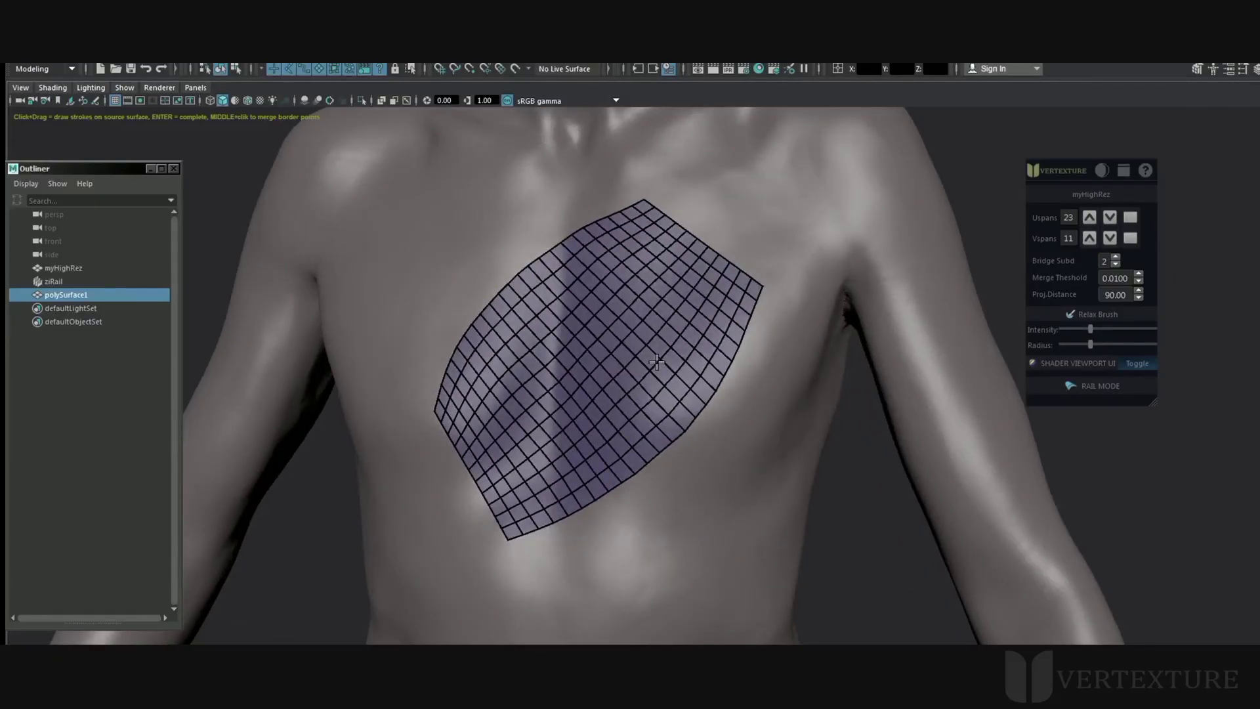
- Pick two border points on the chest patch's lower edge as a rail and draw a parallel stroke below it
alt+drag(656, 361, 702, 348)
ctrl+shift+click(703, 274)
ctrl+shift+click(522, 466)
alt+drag(708, 464, 699, 461)
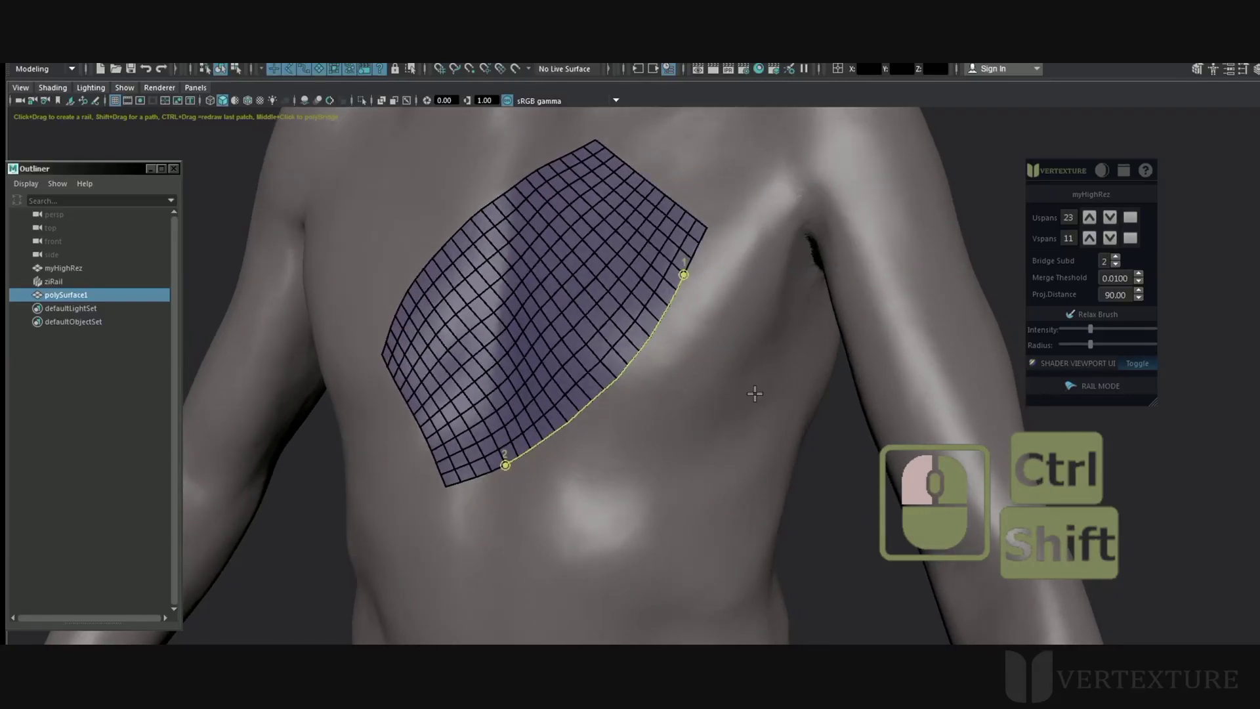
drag(765, 378, 698, 486)
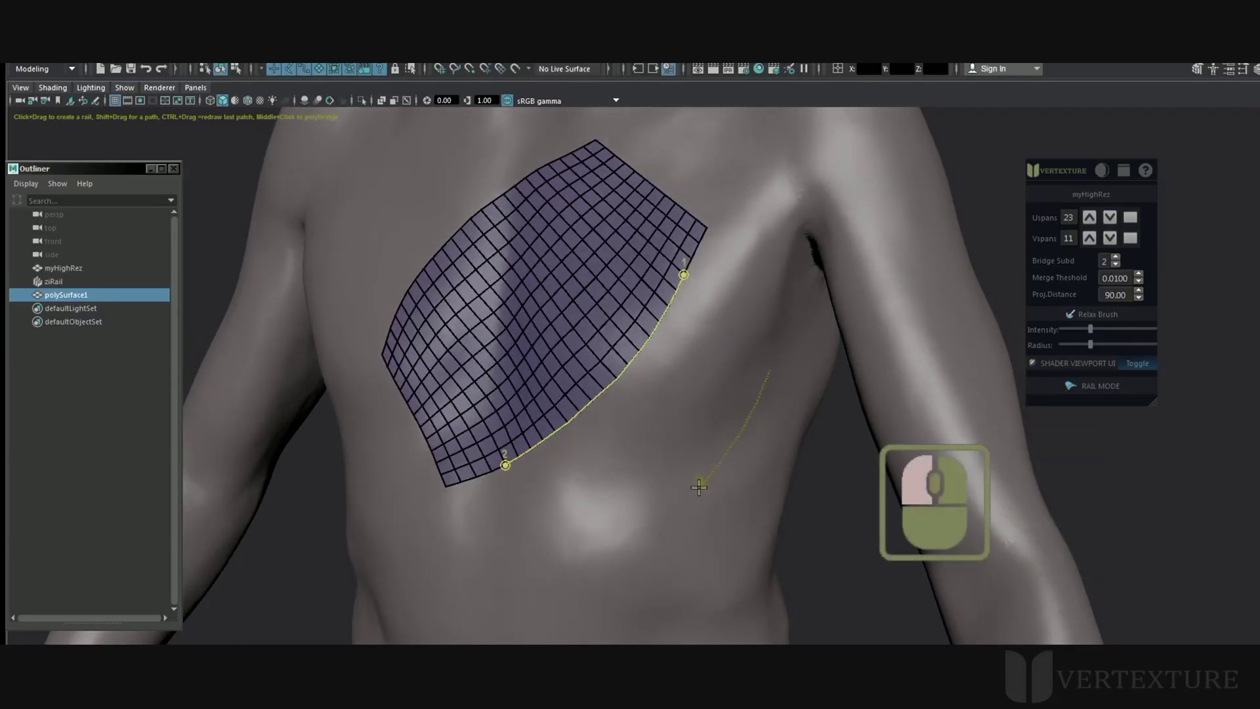
drag(651, 535, 534, 606)
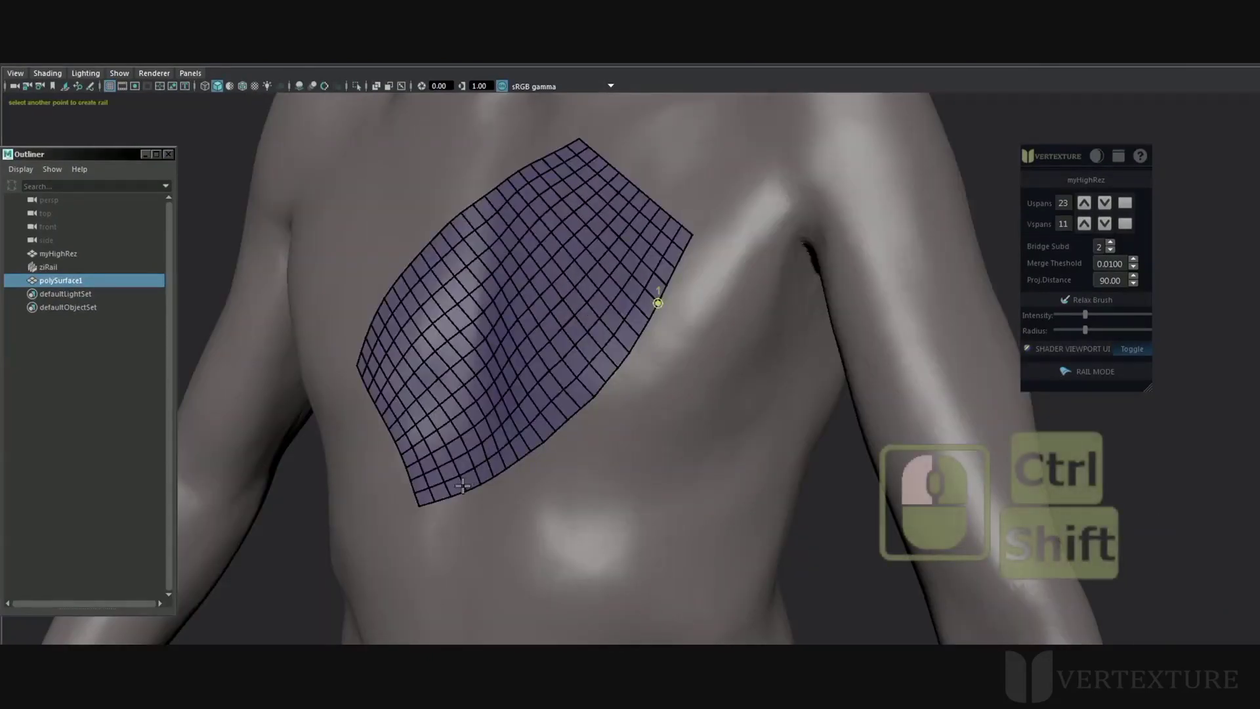
- Complete the rail near the chest patch's lower corner and extend the patch with a parallel stroke across the ribs
ctrl+shift+click(464, 488)
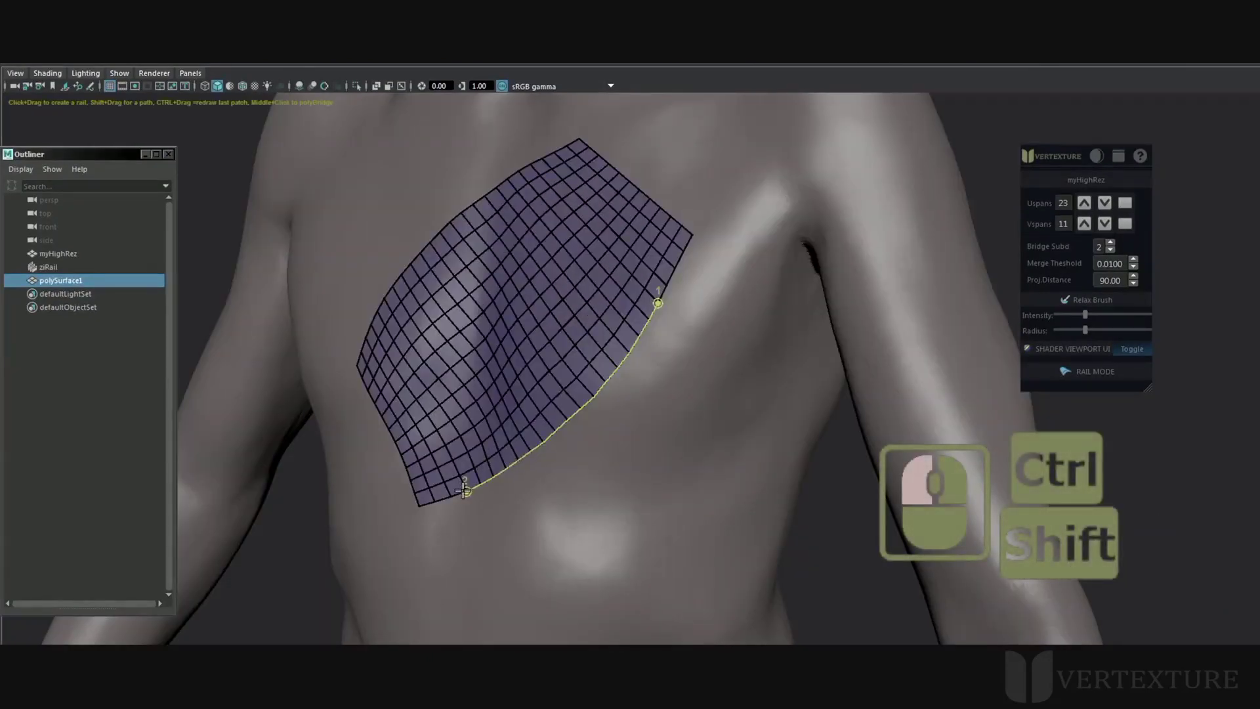
ctrl+shift+drag(516, 459, 467, 494)
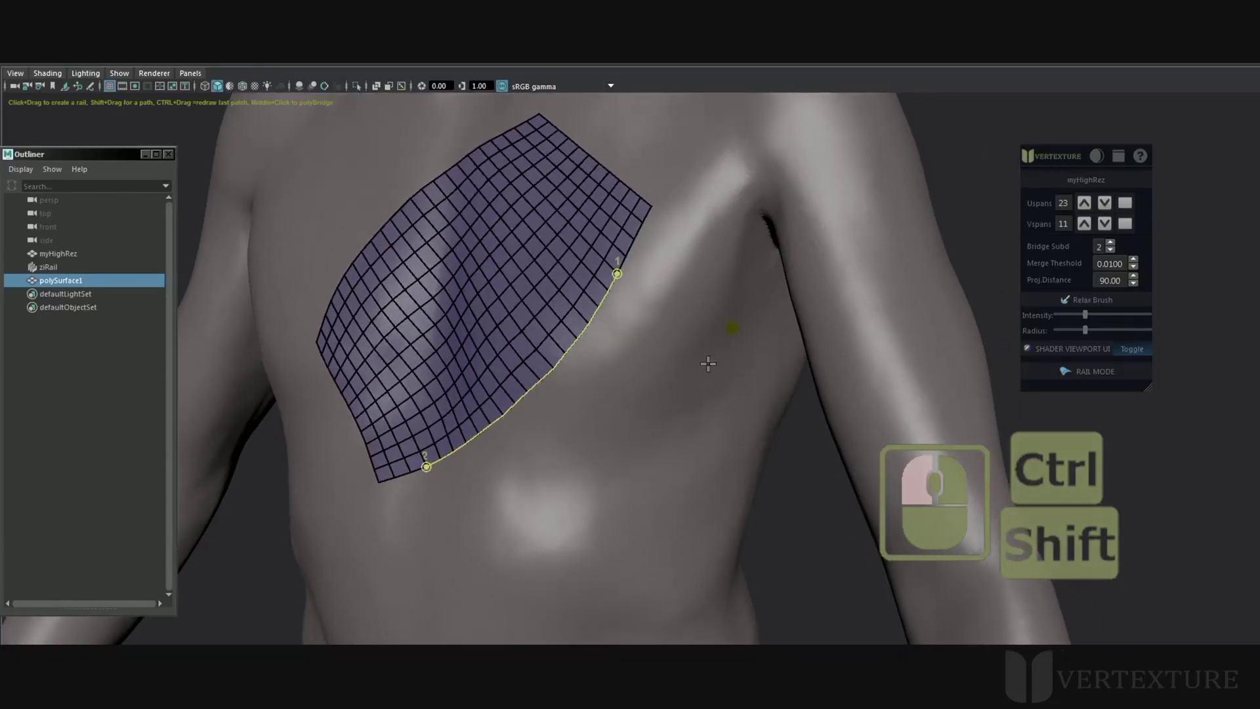
mouse_move(708, 364)
mouse_down()
mouse_move(584, 495)
mouse_move(510, 534)
mouse_up()
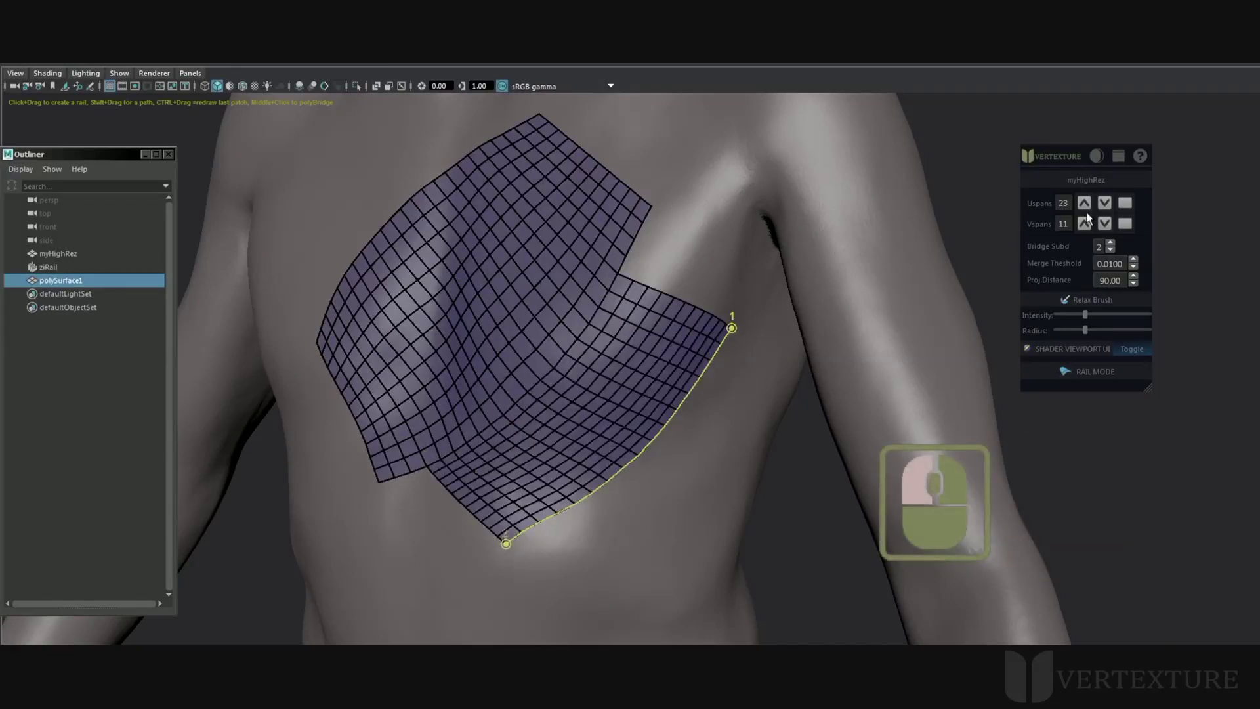
- Set the Vspans of the new rib strip to 5
click(1105, 223)
click(1105, 223)
click(1104, 223)
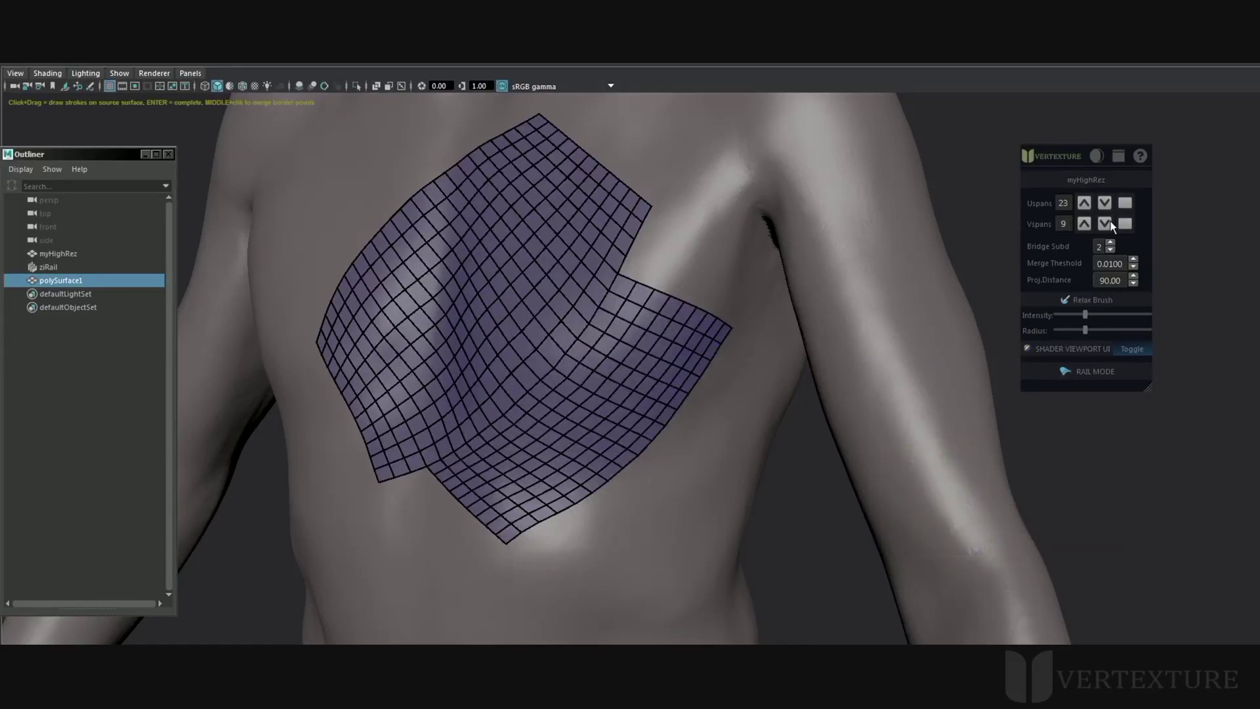
click(1104, 223)
click(1105, 223)
click(1105, 223)
click(1104, 223)
click(1084, 223)
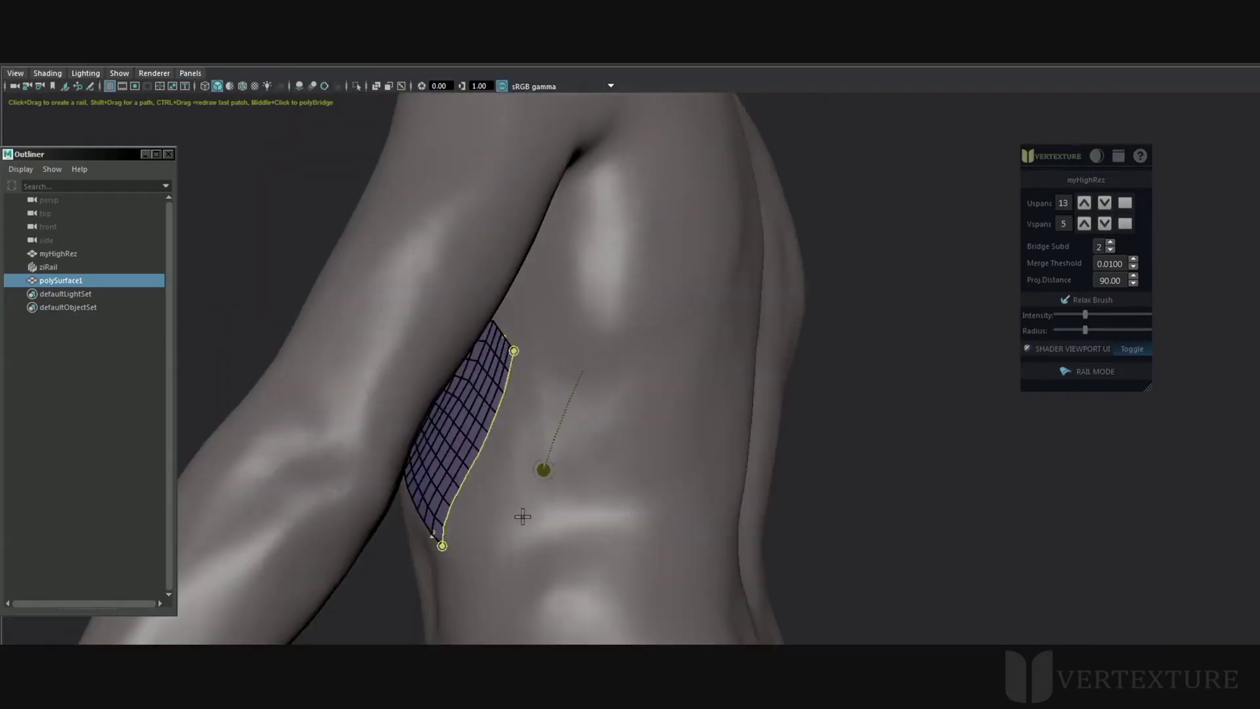
- Extend the patch across the lower back with a downward rail stroke near the spine
alt+drag(522, 516, 782, 589)
alt+drag(782, 589, 740, 563)
alt+drag(815, 442, 830, 428)
mouse_move(867, 326)
mouse_down()
mouse_move(828, 560)
mouse_move(807, 575)
mouse_up()
- Redraw the last back strip several times, ending with a smooth downward rail stroke along the spine
mouse_move(803, 340)
ctrl+mouse_down()
mouse_move(844, 405)
mouse_move(811, 577)
mouse_move(801, 441)
mouse_move(801, 592)
ctrl+mouse_up()
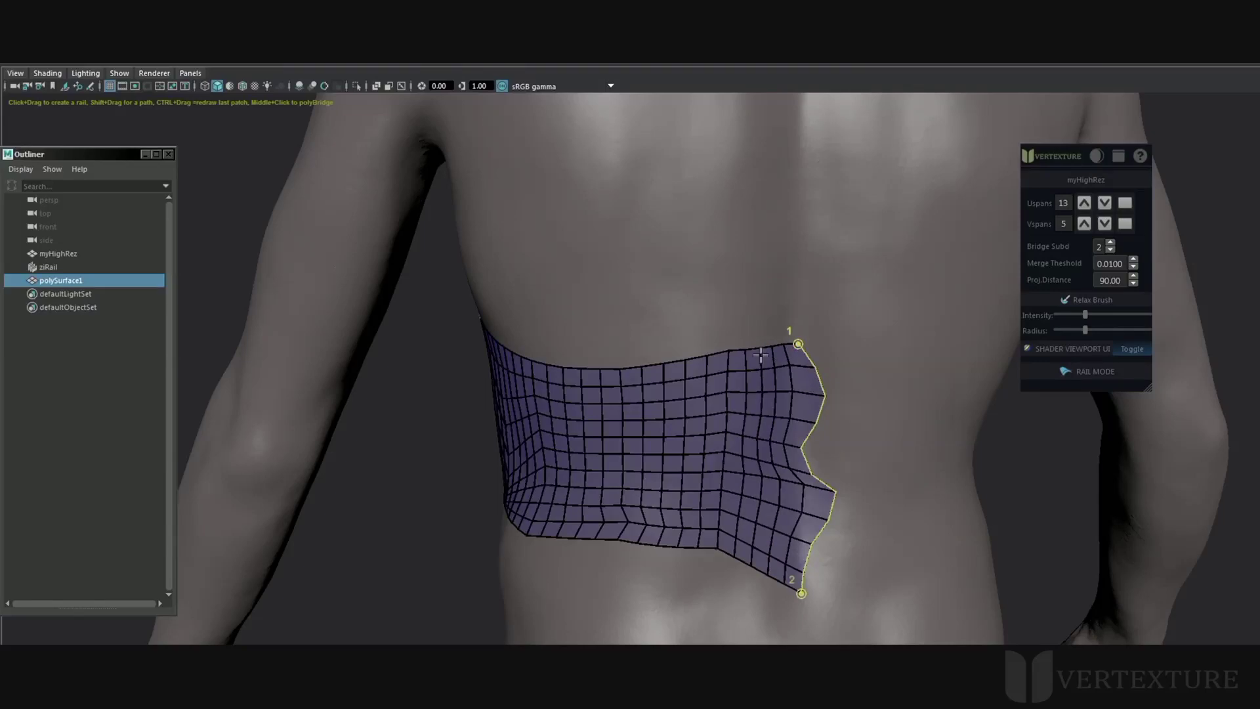
ctrl+drag(760, 355, 841, 591)
mouse_move(865, 360)
ctrl+mouse_down()
mouse_move(823, 507)
mouse_move(782, 594)
ctrl+mouse_up()
alt+drag(864, 460, 884, 443)
ctrl+drag(814, 342, 811, 587)
mouse_move(814, 469)
alt+mouse_down()
mouse_move(878, 465)
mouse_move(816, 473)
alt+mouse_up()
- Lower the last back strip's Vspans to 1 and raise it by two spans
click(1105, 223)
click(1105, 224)
click(1105, 224)
click(1105, 224)
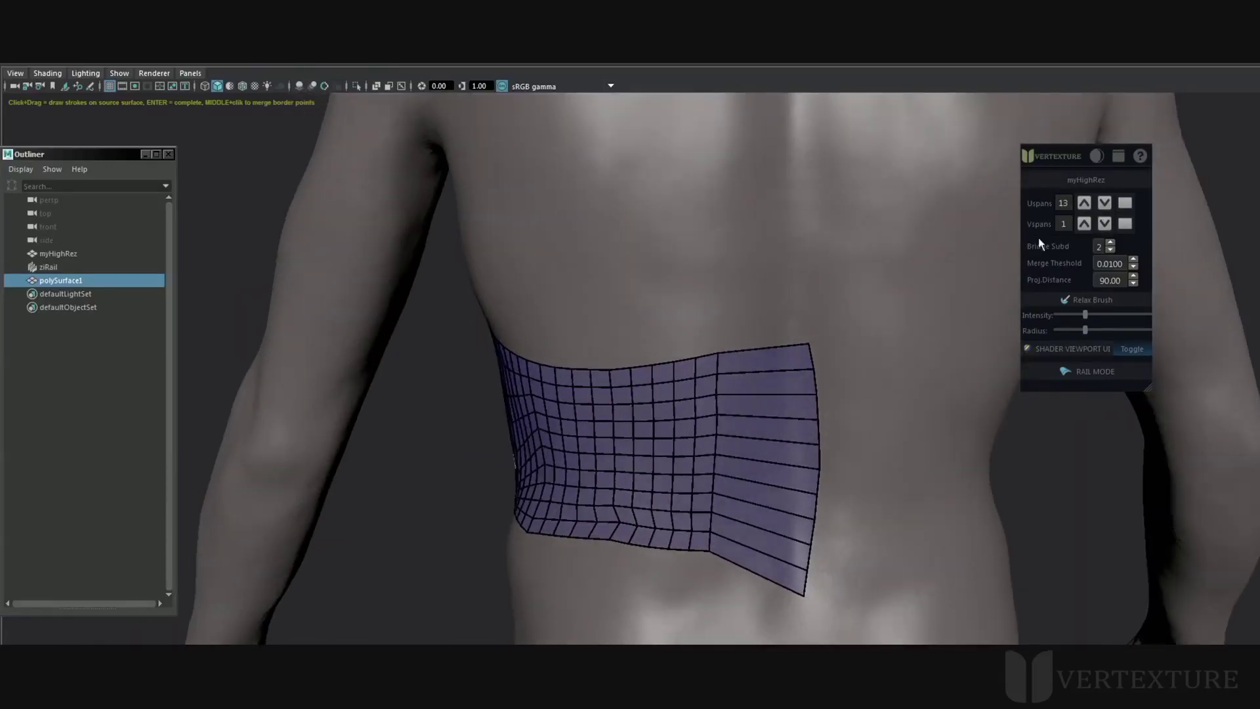
click(1084, 223)
click(1084, 224)
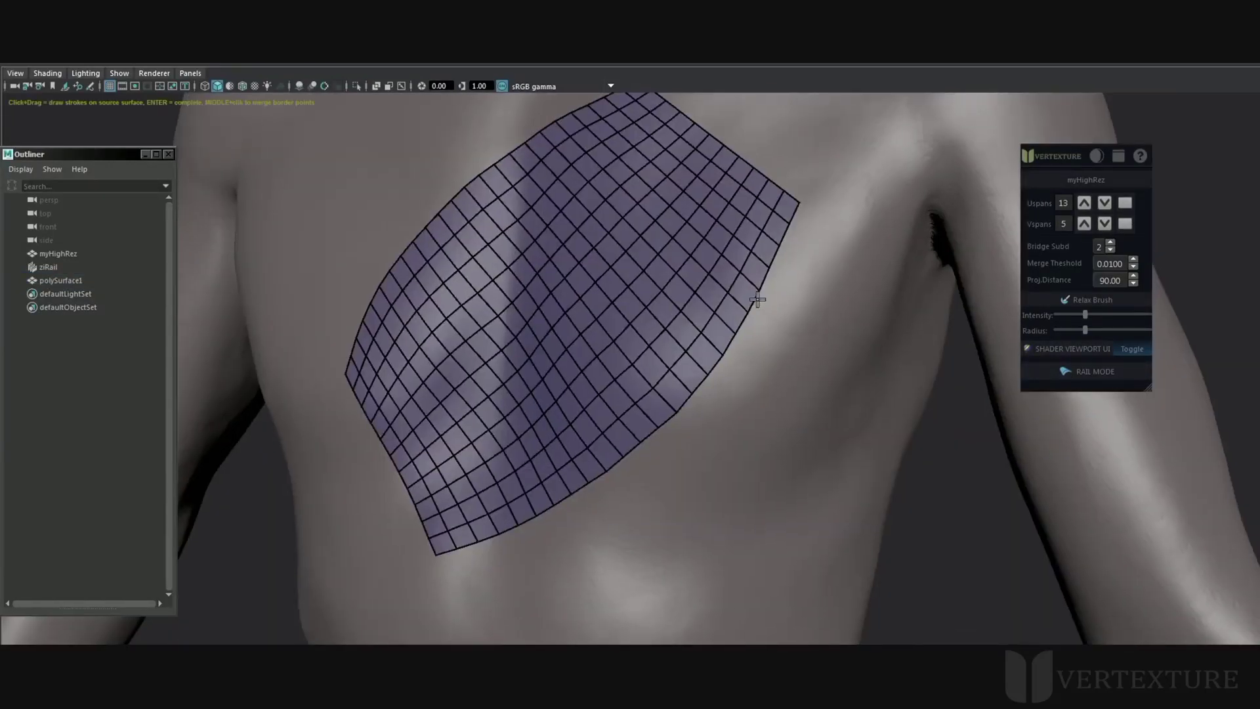
- Select polySurface1, pick two points on its lower chest edge as the rail, and extend the patch toward the ribs with a path stroke
alt+drag(792, 326, 782, 305)
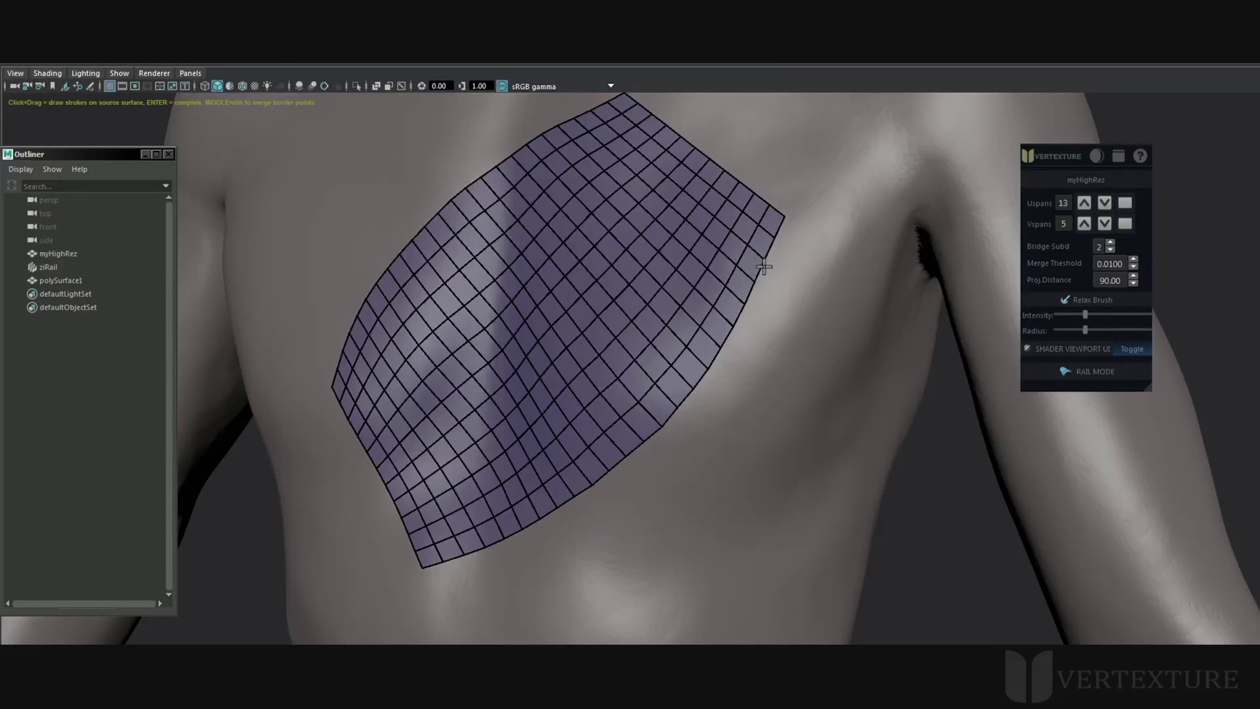
click(50, 281)
click(763, 261)
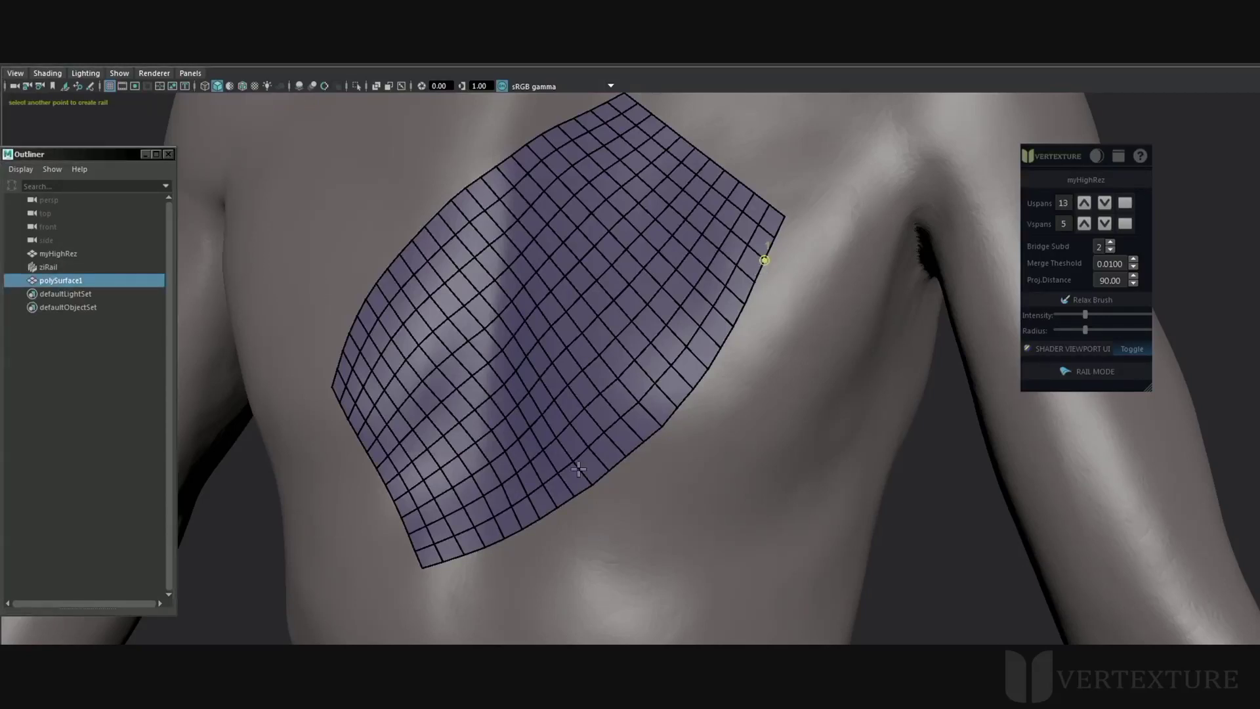
click(538, 517)
mouse_move(770, 349)
alt+mouse_down()
mouse_move(664, 385)
mouse_move(738, 453)
alt+mouse_up()
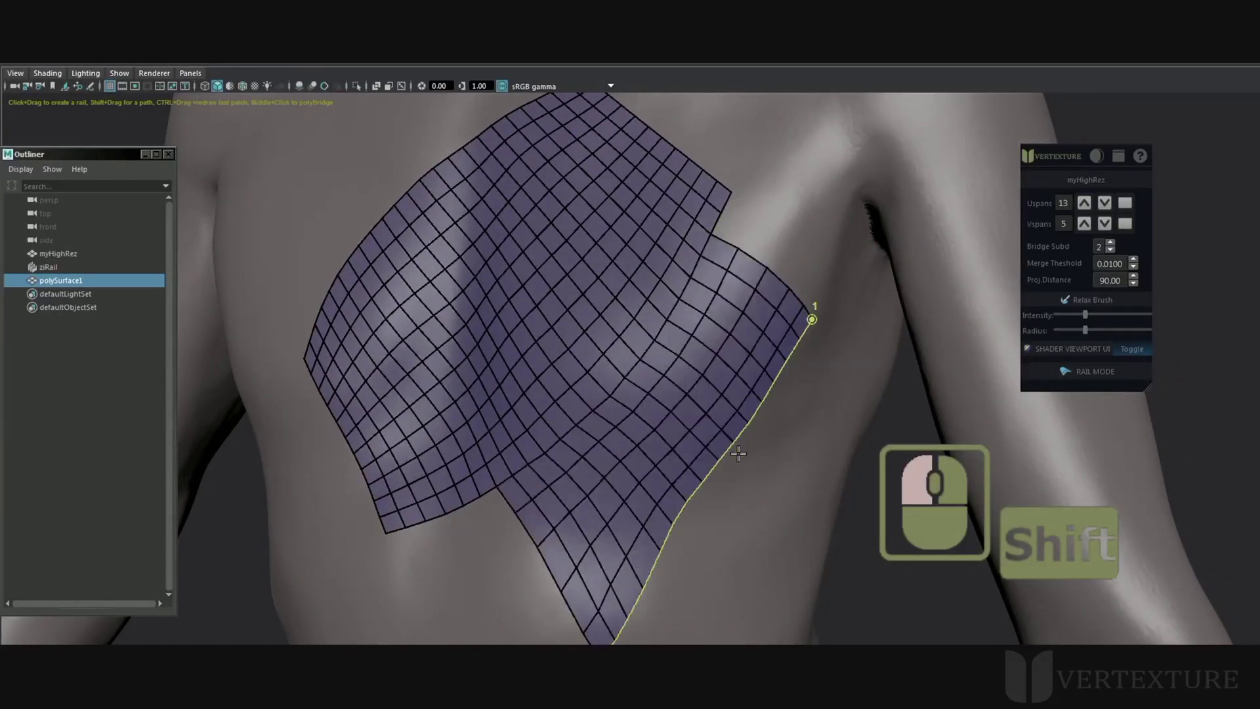
- Redraw the rib extension's outer rail with new strokes from below the armpit down to the upper abdomen
mouse_move(672, 496)
alt+mouse_down()
mouse_move(698, 435)
mouse_move(689, 427)
mouse_move(722, 431)
mouse_move(717, 440)
alt+mouse_up()
mouse_move(805, 312)
mouse_down()
mouse_move(737, 436)
mouse_move(641, 534)
mouse_move(588, 640)
mouse_up()
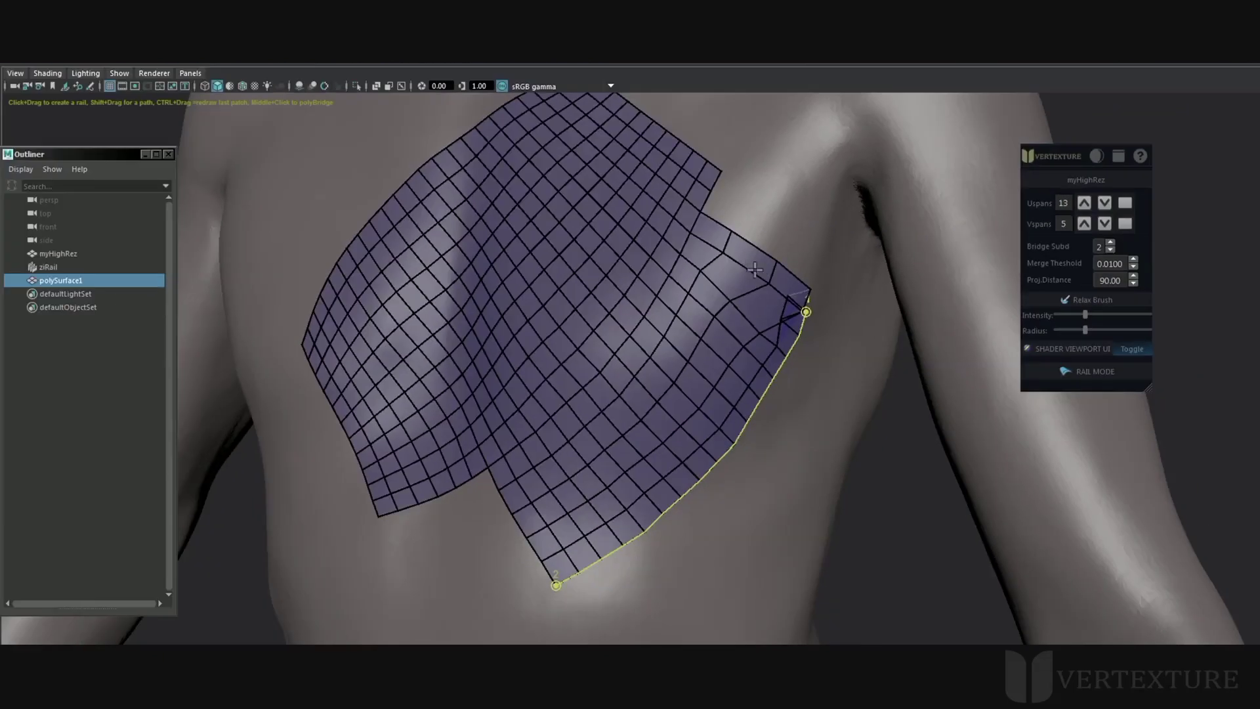
drag(554, 266, 515, 471)
mouse_move(751, 354)
mouse_down()
mouse_move(658, 514)
mouse_move(568, 589)
mouse_up()
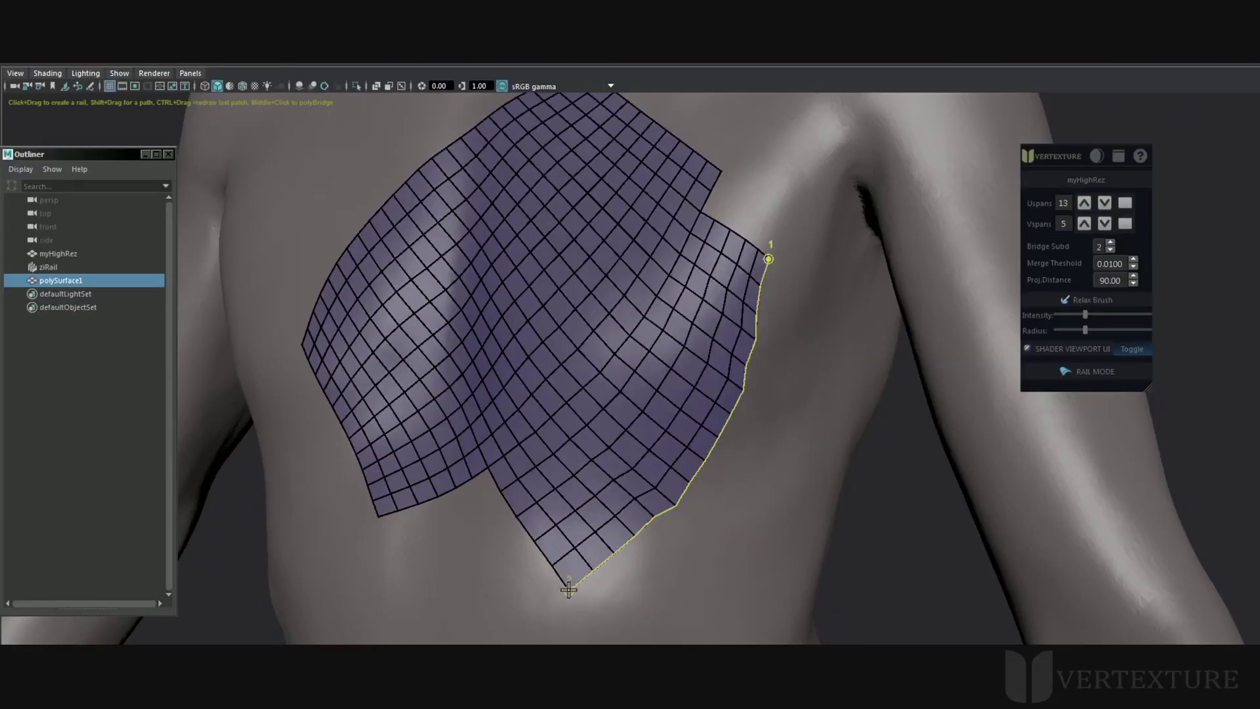
- Redraw the rib extension's last rail once more with a smooth stroke from beside the armpit down to the upper abdomen
alt+drag(756, 473, 751, 467)
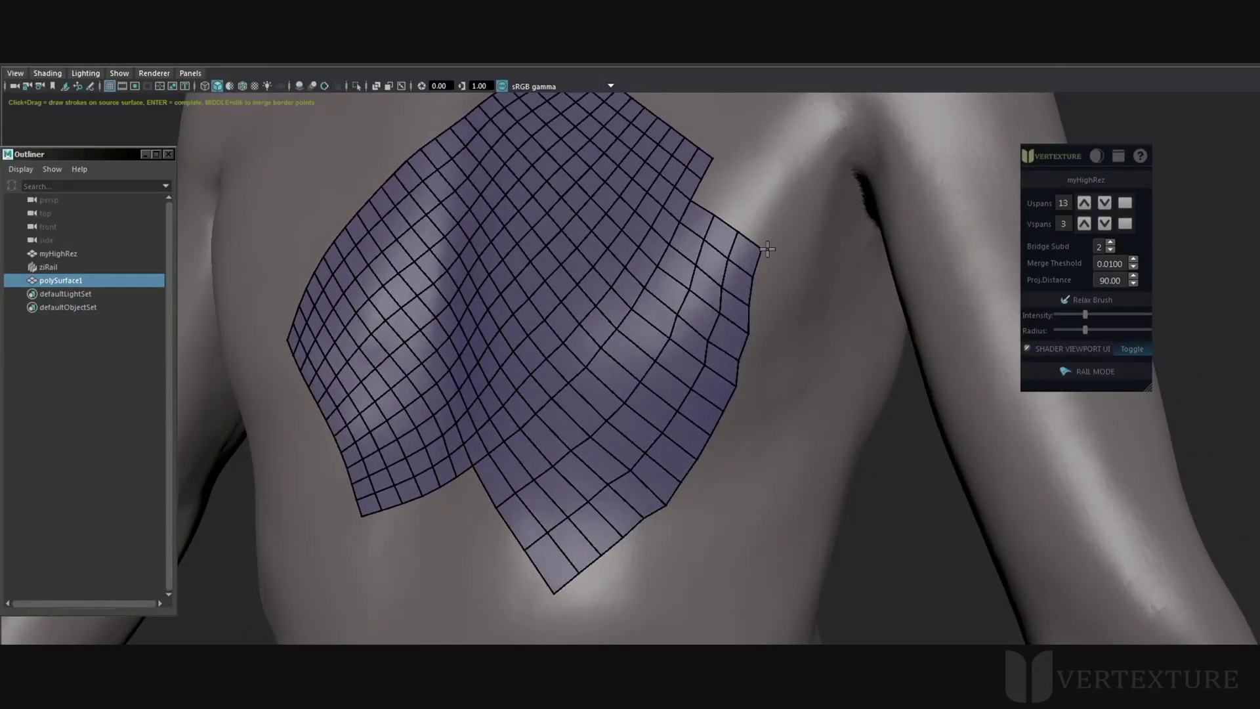
click(761, 249)
mouse_move(765, 284)
ctrl+mouse_down()
mouse_move(653, 501)
mouse_move(576, 573)
ctrl+mouse_up()
mouse_move(755, 311)
alt+mouse_down()
mouse_move(717, 315)
mouse_move(733, 312)
alt+mouse_up()
- Pick two border points on the chest patch as a rail, draw a freehand strip from them, and redraw its outer rail
alt+drag(594, 243, 650, 295)
click(651, 212)
click(452, 359)
drag(610, 185, 394, 285)
alt+drag(607, 338, 635, 338)
ctrl+drag(685, 194, 500, 371)
mouse_move(725, 318)
alt+mouse_down()
mouse_move(684, 323)
mouse_move(564, 259)
alt+mouse_up()
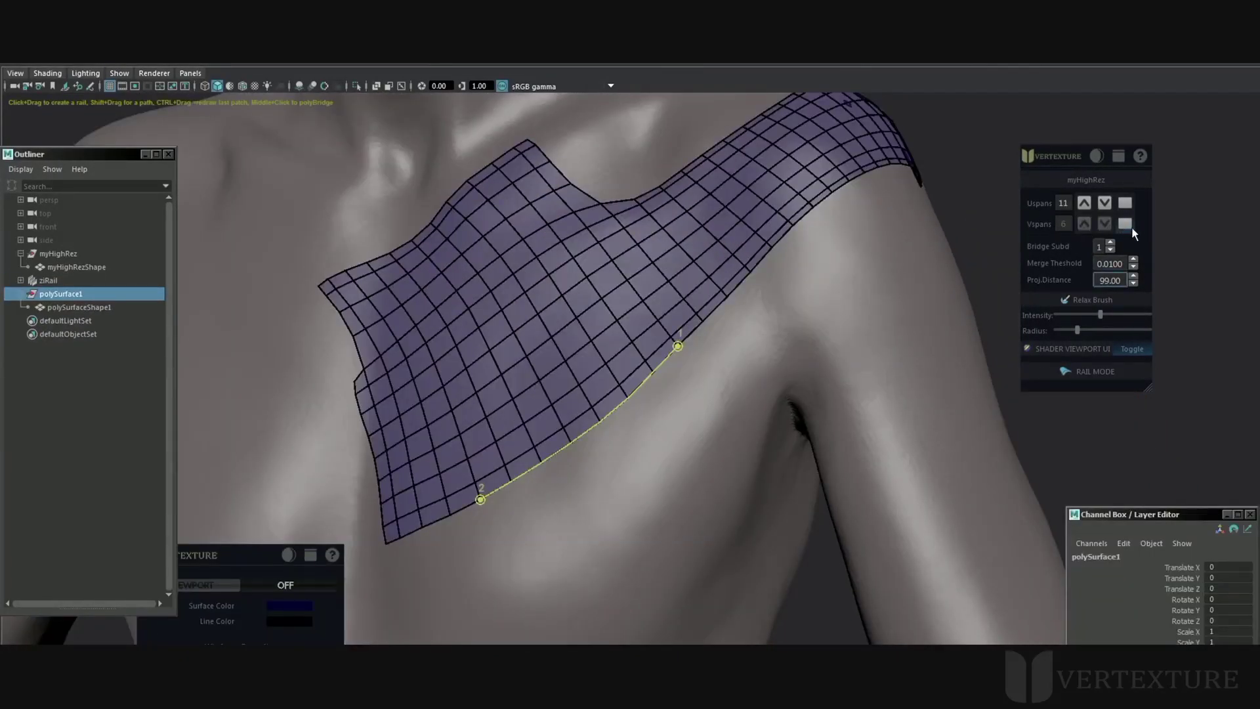
- Extend the chest patch from its selected lower edge with successive rail strokes running diagonally across the ribs
drag(736, 403, 549, 577)
alt+middle_drag(549, 577, 519, 527)
mouse_move(715, 404)
mouse_down()
mouse_move(544, 559)
mouse_move(695, 409)
mouse_up()
alt+drag(627, 498, 704, 394)
alt+drag(529, 589, 693, 451)
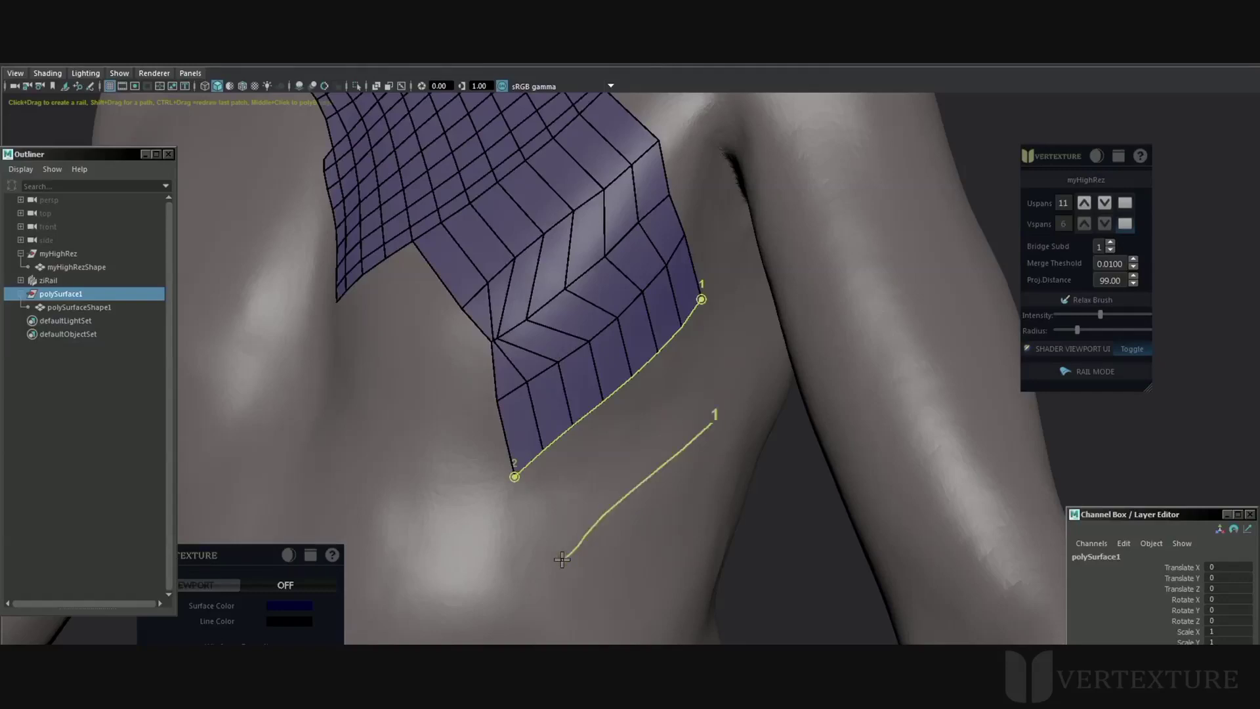
- Continue the strip down the side of the abdomen with further rail strokes, each below the previous one
drag(562, 559, 562, 560)
drag(683, 602, 540, 615)
alt+middle_drag(540, 616, 548, 489)
drag(655, 585, 495, 519)
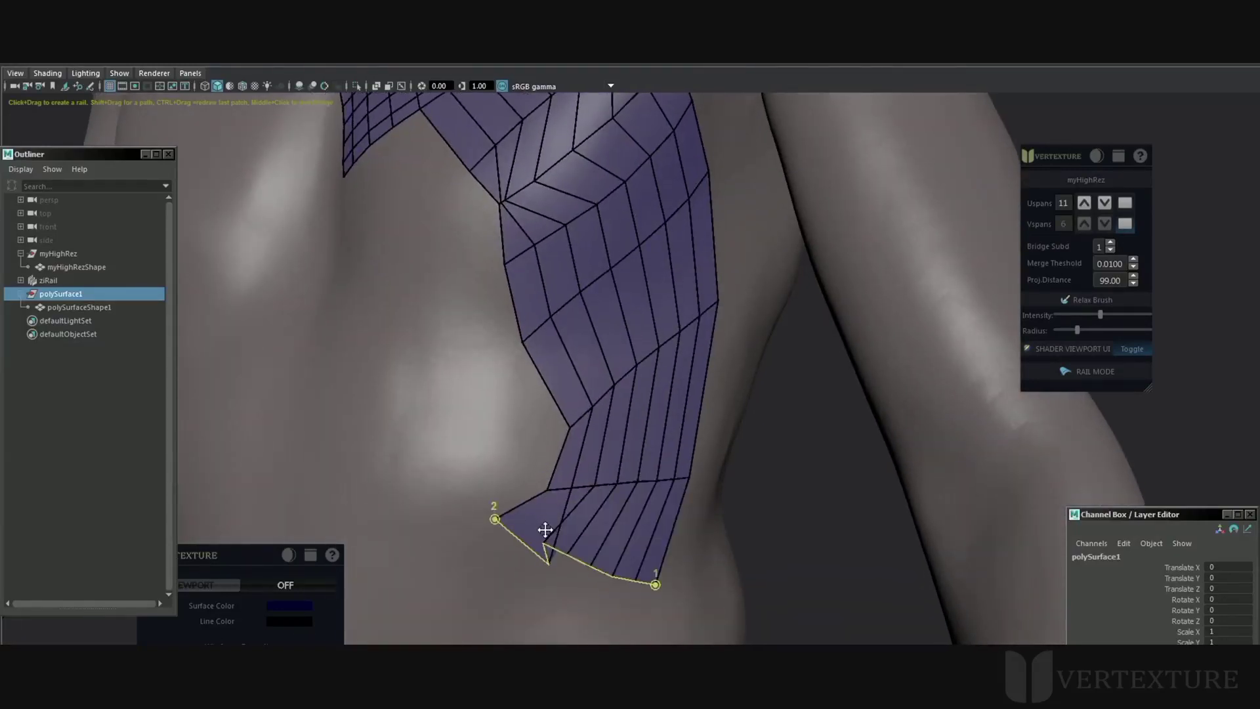
- Redraw the lowest strip's rail, toggle the Vspans option, and extend the strip with one more rail stroke toward the waist
alt+middle_drag(544, 531, 534, 487)
ctrl+drag(642, 528, 494, 484)
click(1121, 221)
mouse_move(633, 605)
mouse_down()
mouse_move(576, 599)
mouse_move(448, 549)
mouse_up()
alt+middle_drag(548, 554, 602, 453)
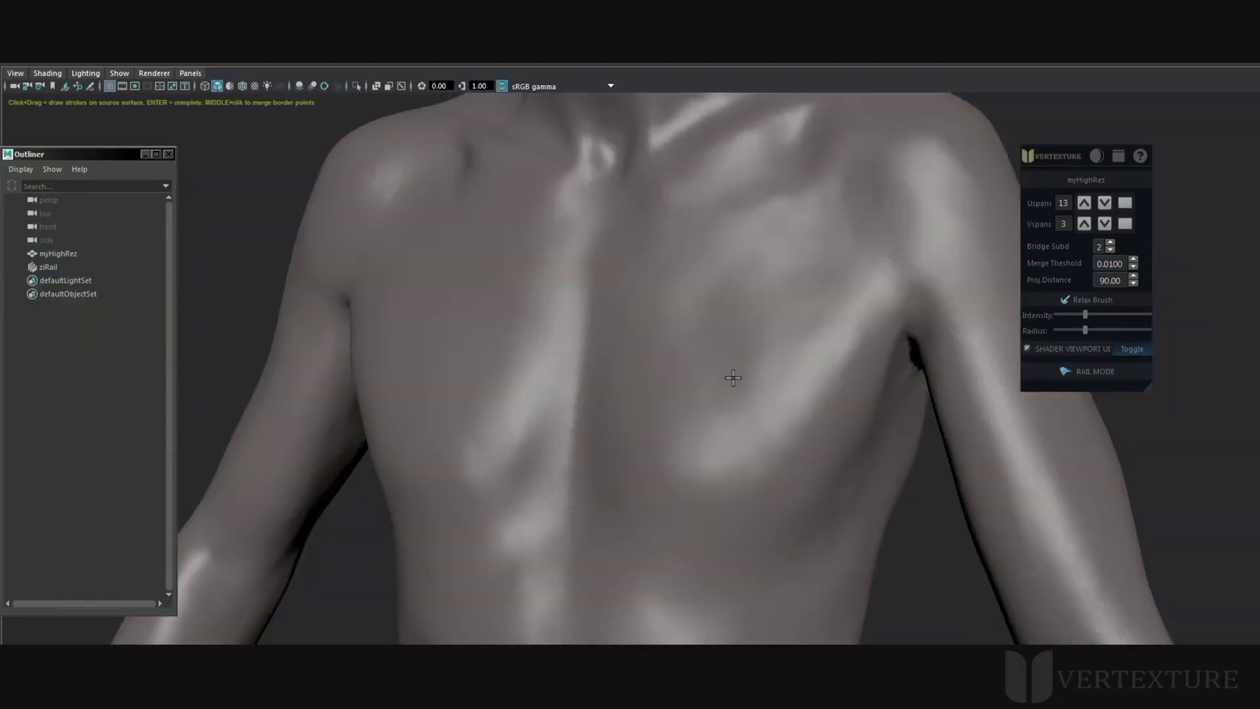
- Draw four roughly parallel downward strokes across the bare chest and complete them as a new quad patch
drag(577, 188, 525, 240)
drag(472, 361, 467, 387)
mouse_move(693, 219)
mouse_down()
mouse_move(587, 338)
mouse_move(530, 453)
mouse_up()
mouse_move(788, 264)
mouse_down()
mouse_move(729, 384)
mouse_move(635, 523)
mouse_up()
mouse_move(848, 305)
mouse_down()
mouse_move(816, 416)
mouse_move(738, 578)
mouse_up()
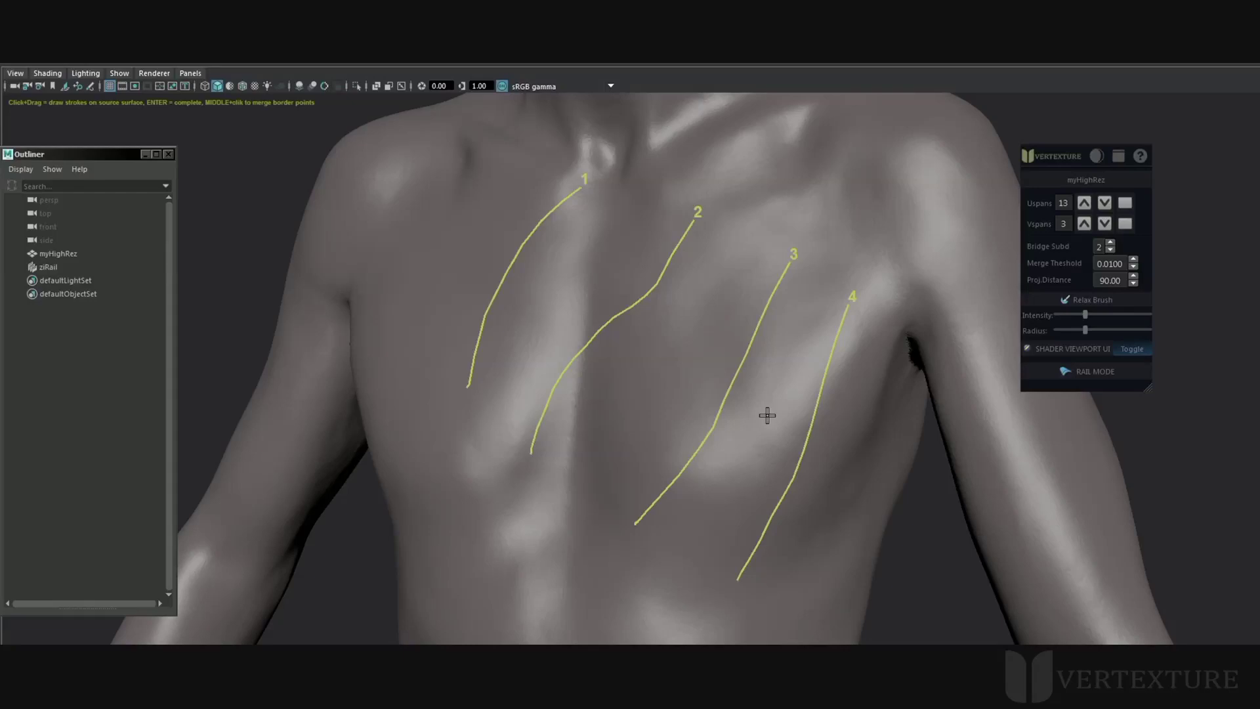
key(Return)
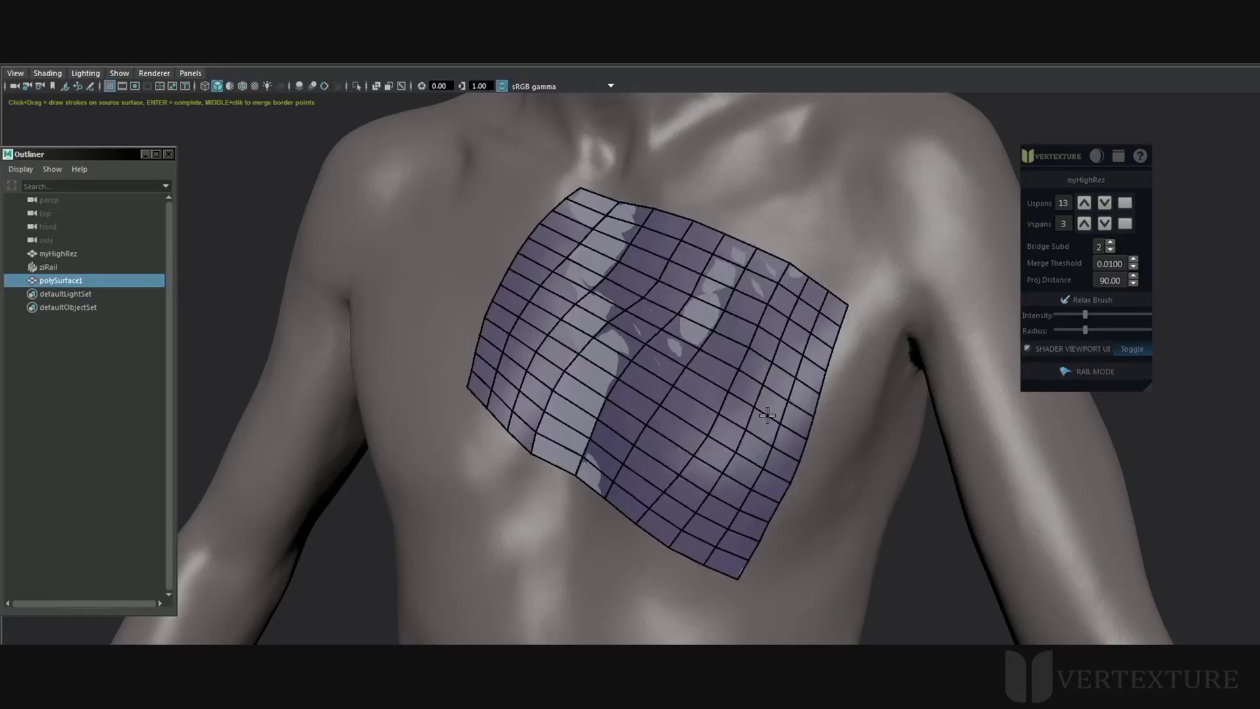
- Set the new chest patch's Uspans to 11 and Vspans to 8
click(1085, 203)
click(1104, 205)
click(1104, 204)
click(1085, 225)
click(1085, 225)
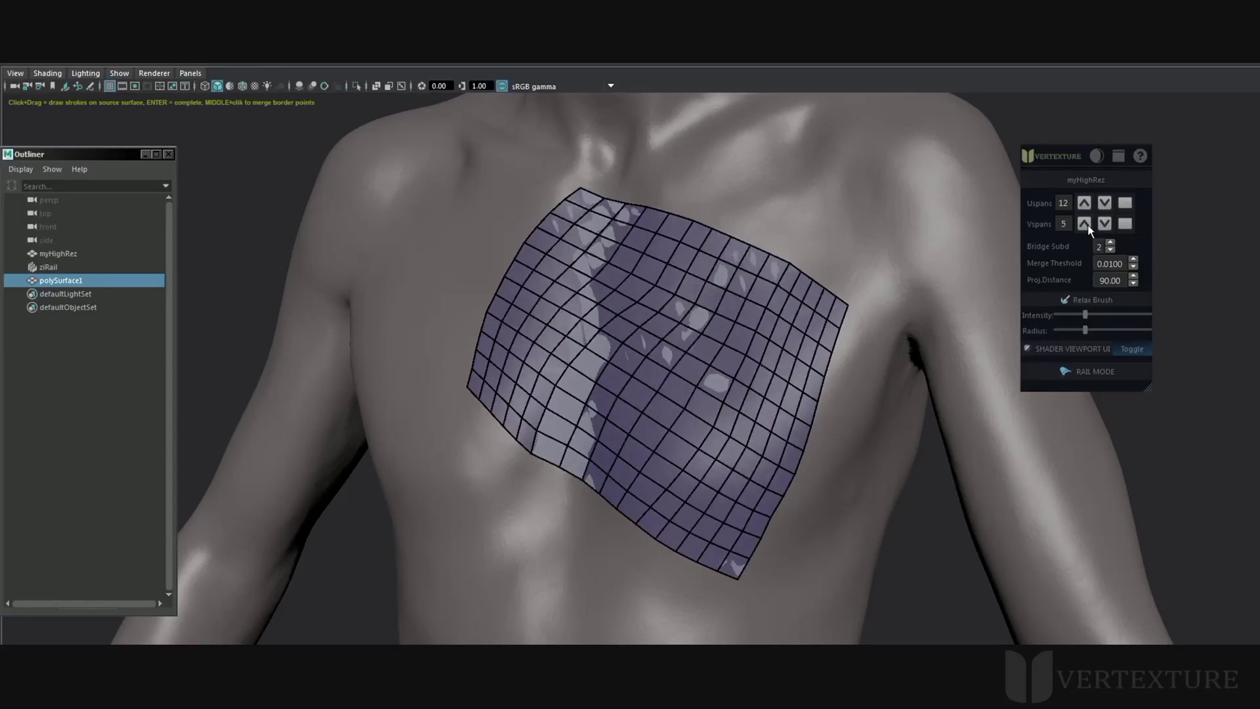
click(1085, 224)
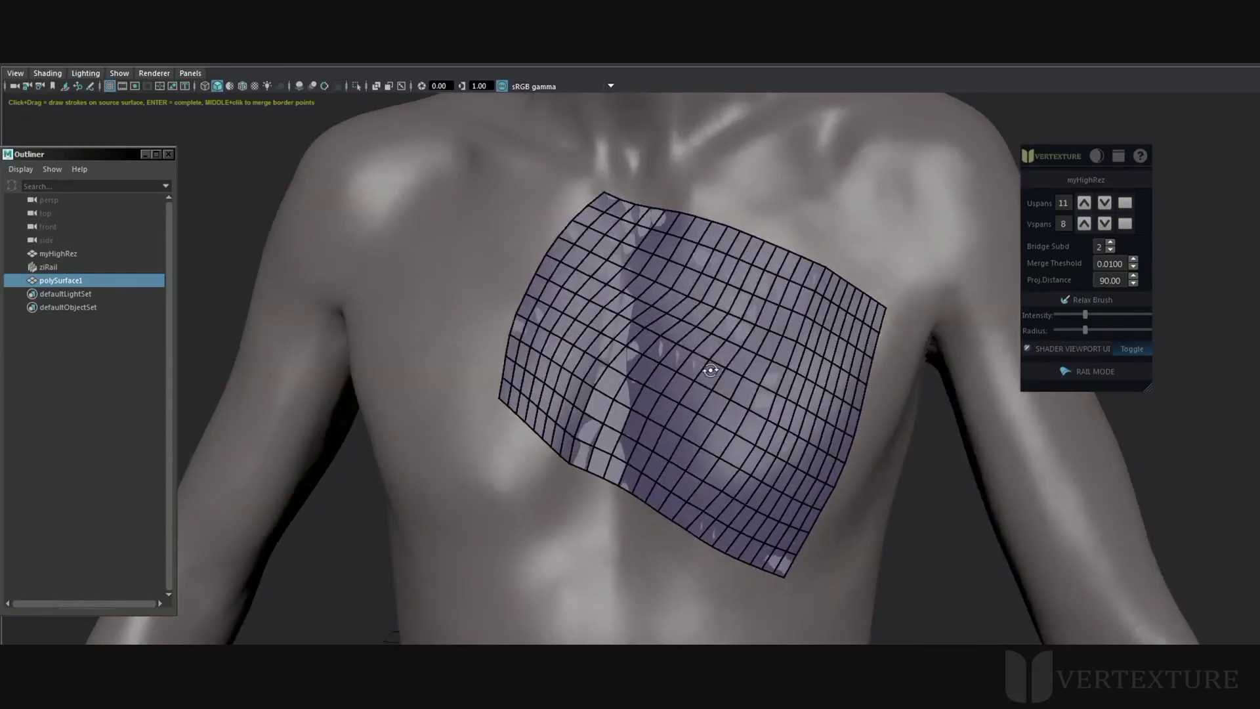
alt+drag(711, 365, 842, 352)
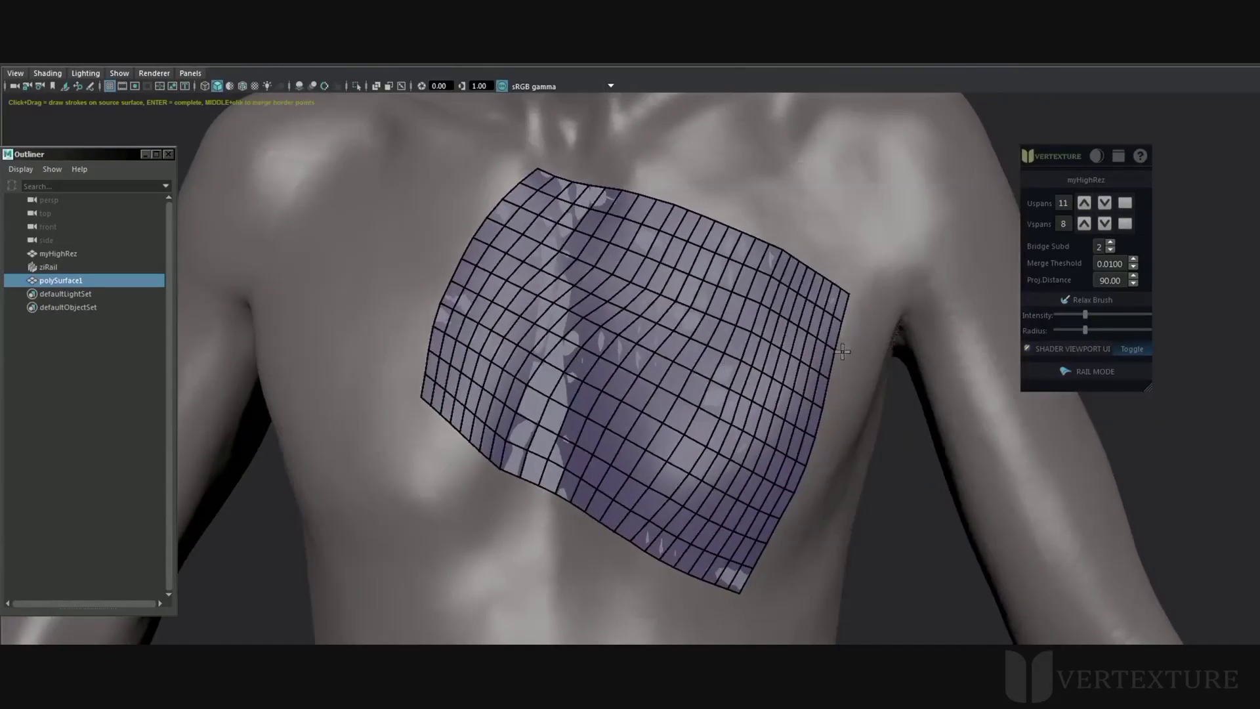
- Open the shader viewport settings beside the chest patch and turn off Override Shading
click(1059, 351)
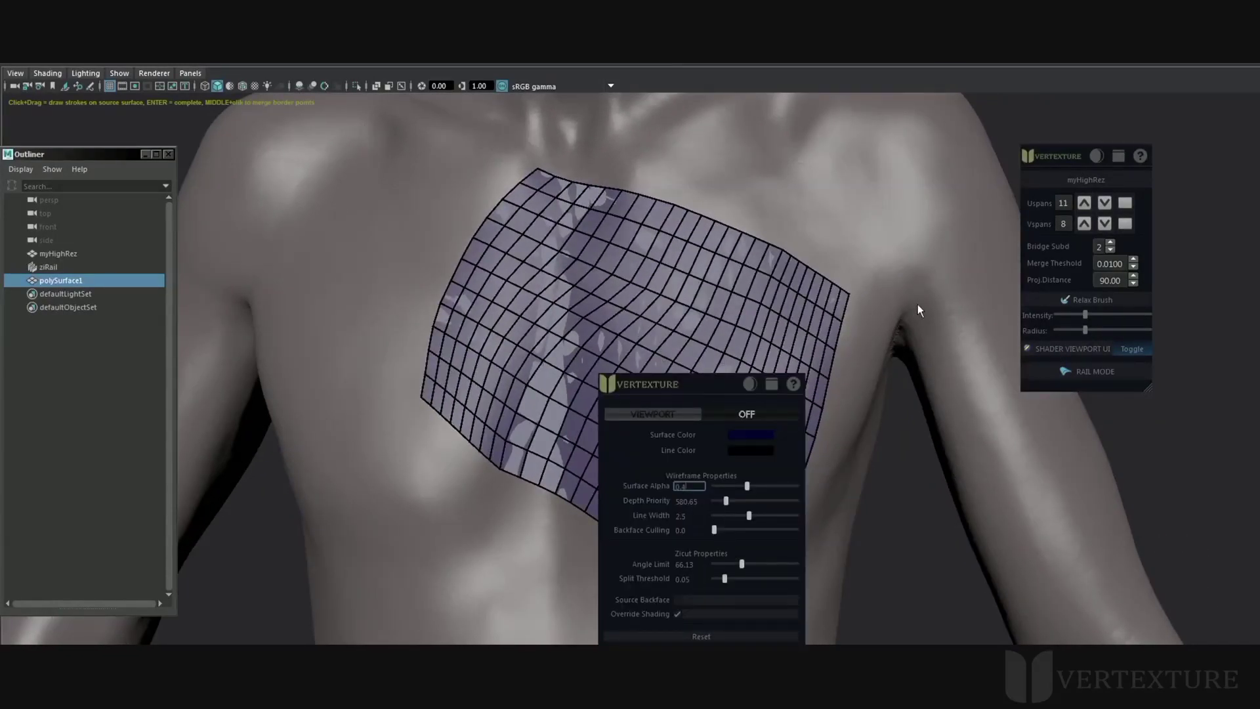
drag(679, 392, 874, 298)
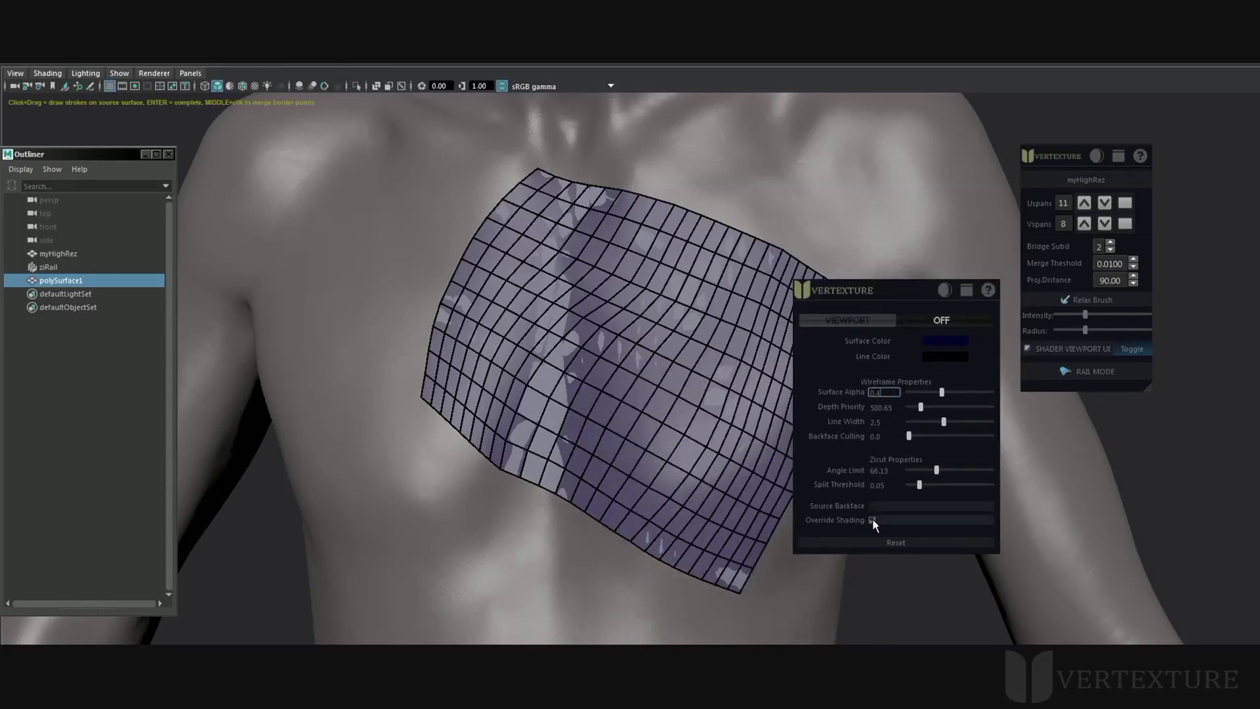
click(872, 519)
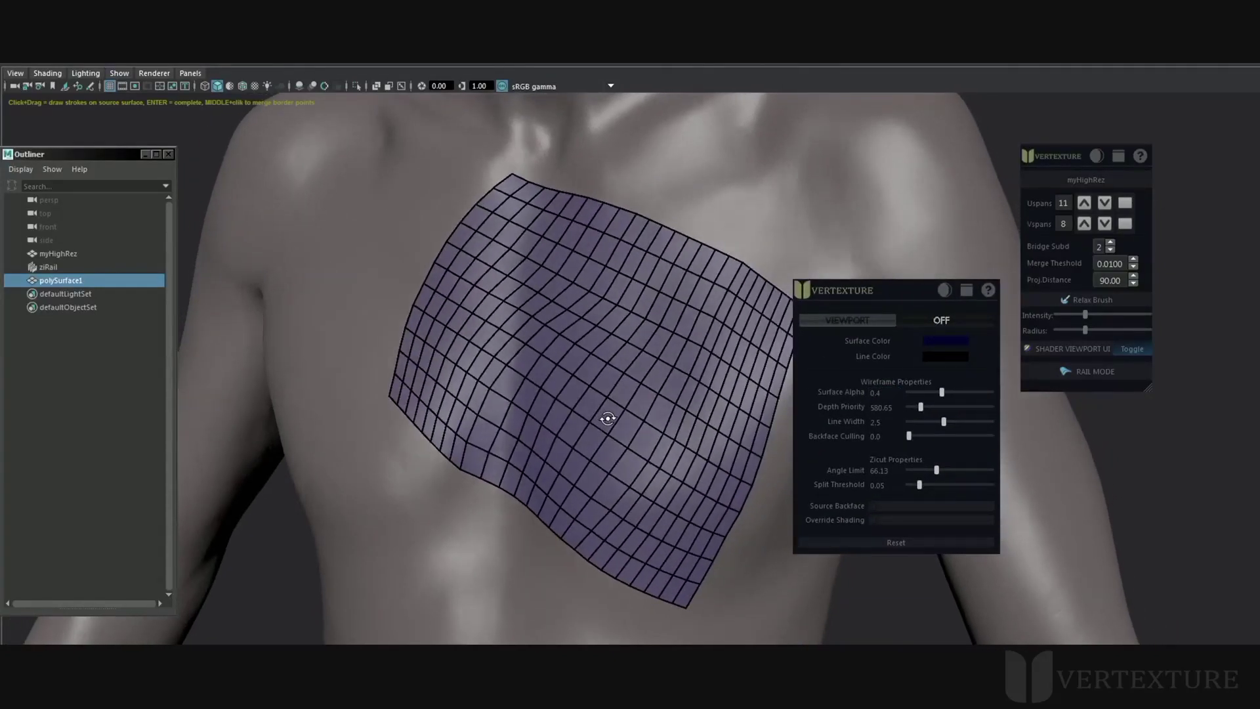
alt+drag(628, 453, 608, 450)
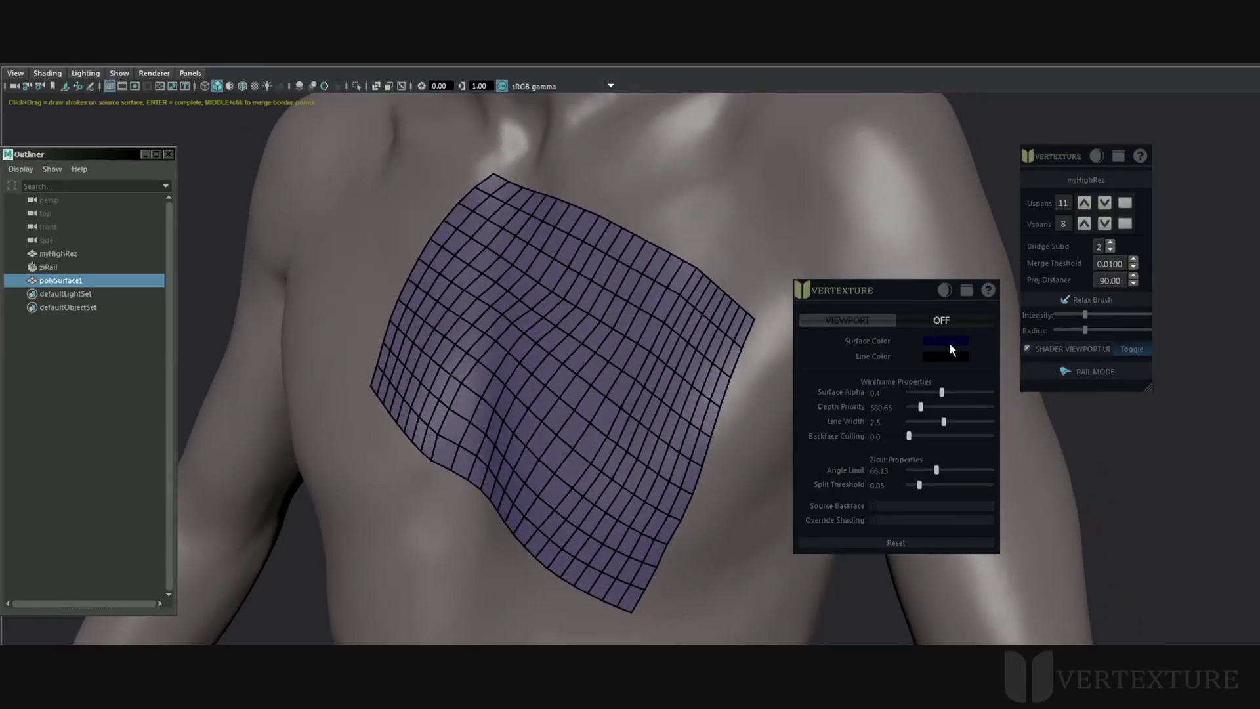
- Change the wireframe shader's Surface Color to dark green
click(945, 340)
drag(679, 232, 231, 402)
click(284, 434)
key(Return)
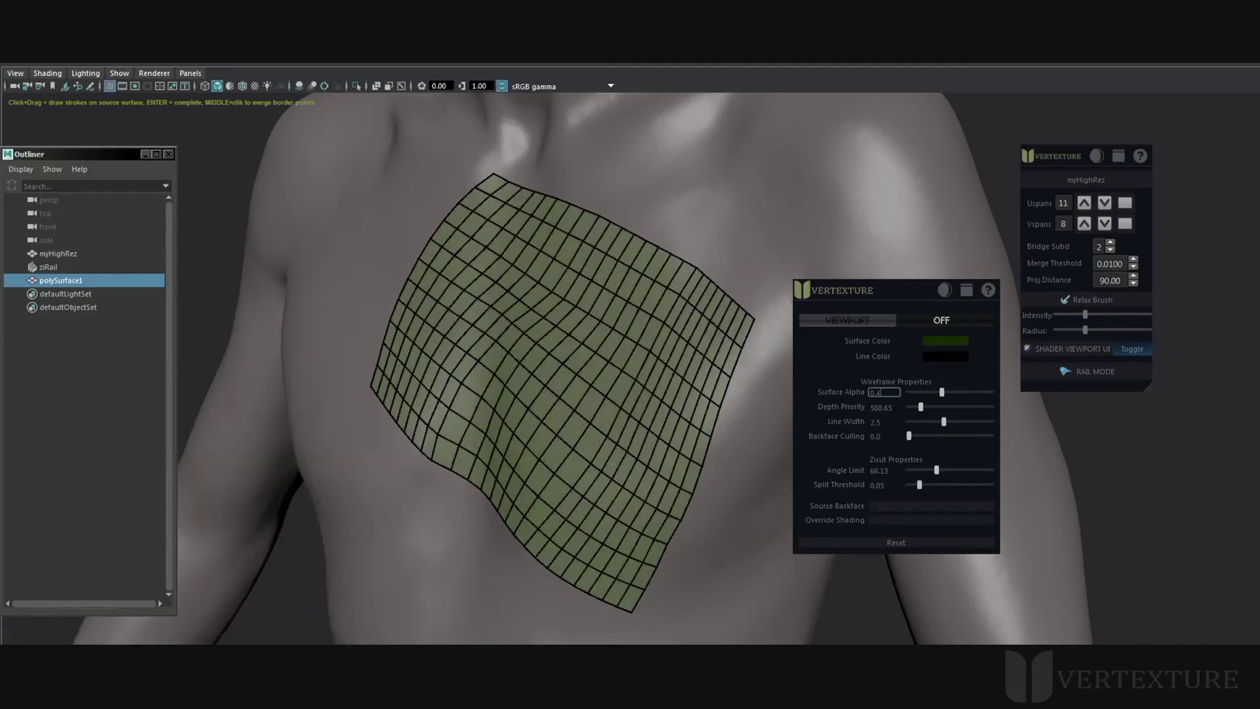
alt+drag(626, 427, 604, 425)
- Set the Surface Alpha to 0.38 and the Line Color to bright green
mouse_move(919, 391)
mouse_down()
mouse_move(900, 387)
mouse_move(988, 394)
mouse_move(898, 388)
mouse_move(982, 388)
mouse_move(941, 392)
mouse_up()
click(939, 358)
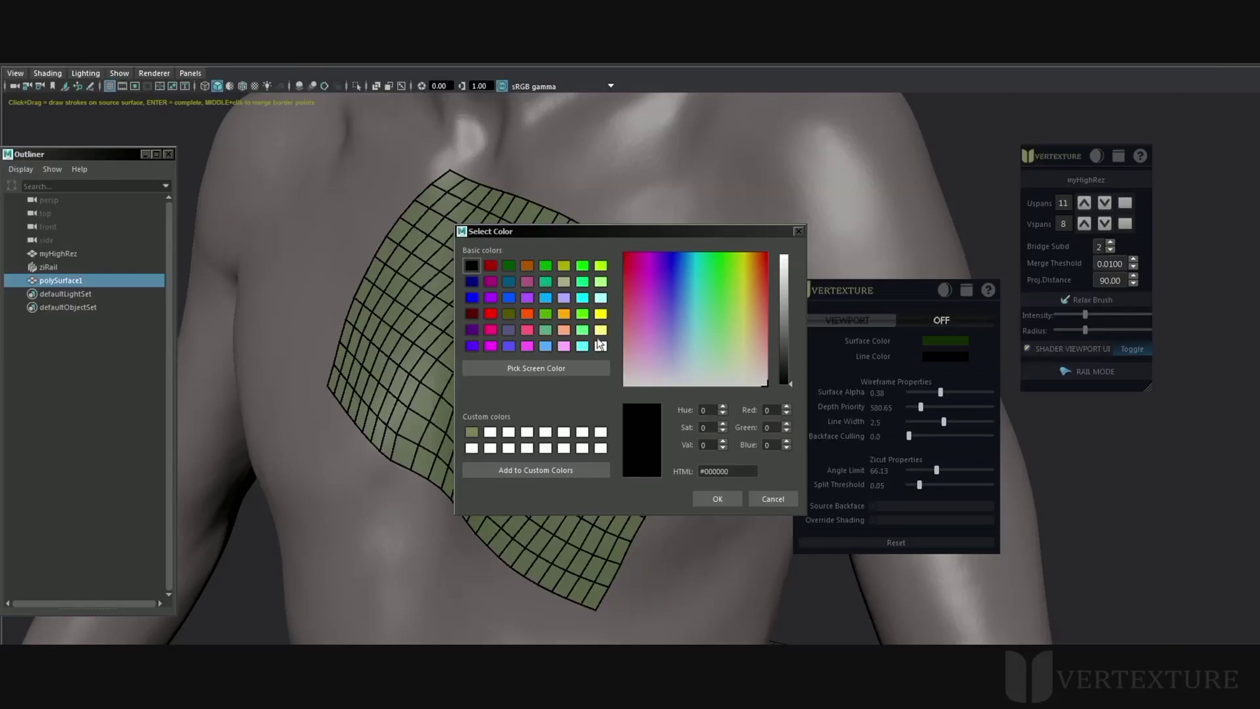
click(583, 266)
click(717, 498)
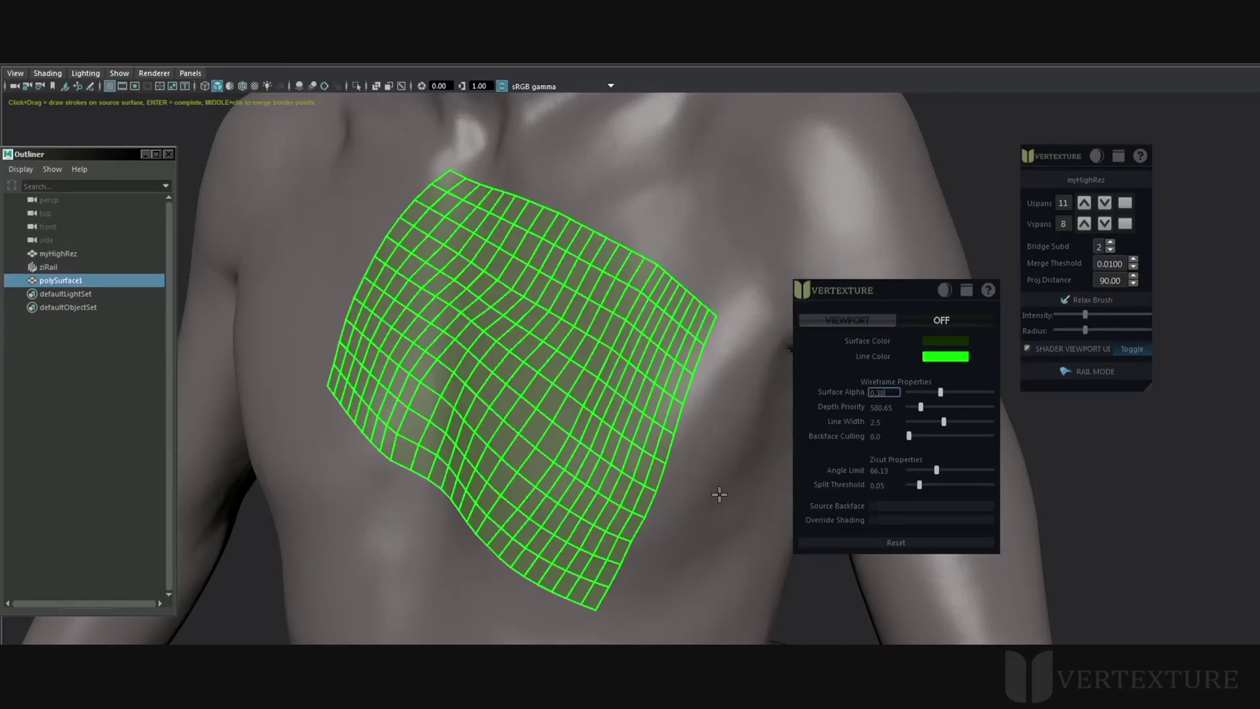
- Reduce the Line Width to 1.31 and change the Line Color to pure blue
drag(937, 425, 970, 427)
drag(976, 422, 922, 413)
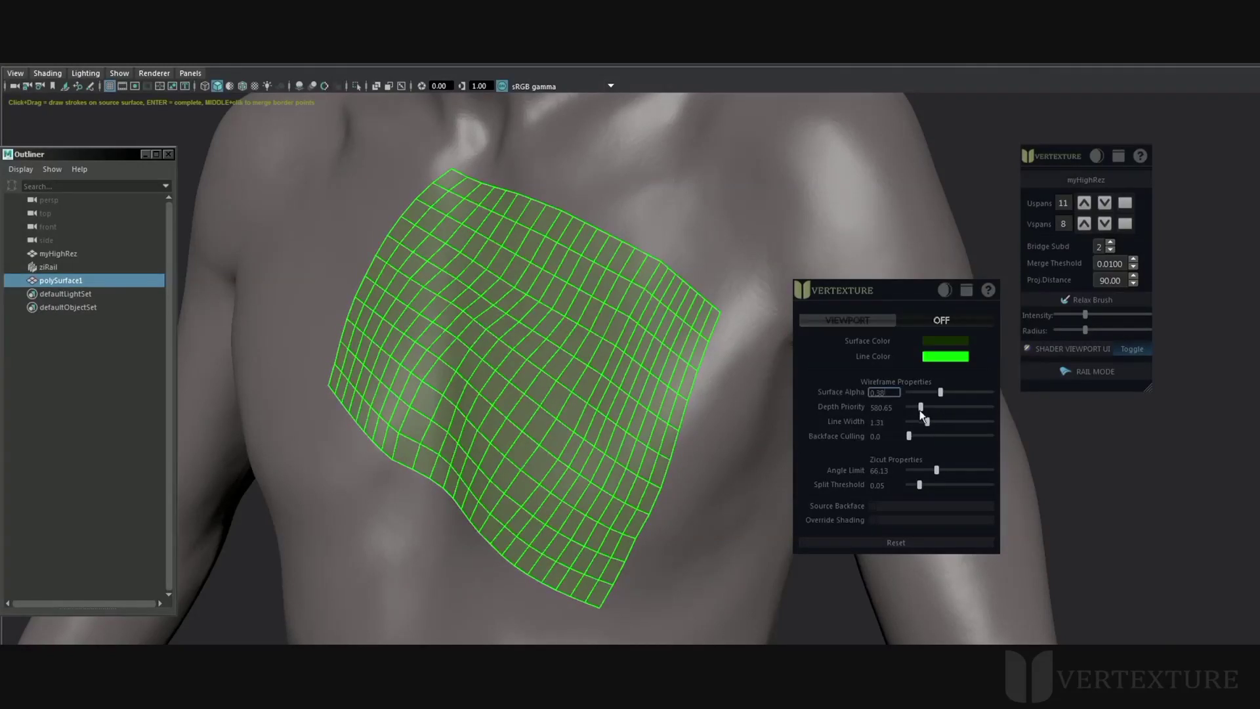
alt+drag(690, 399, 662, 395)
click(956, 359)
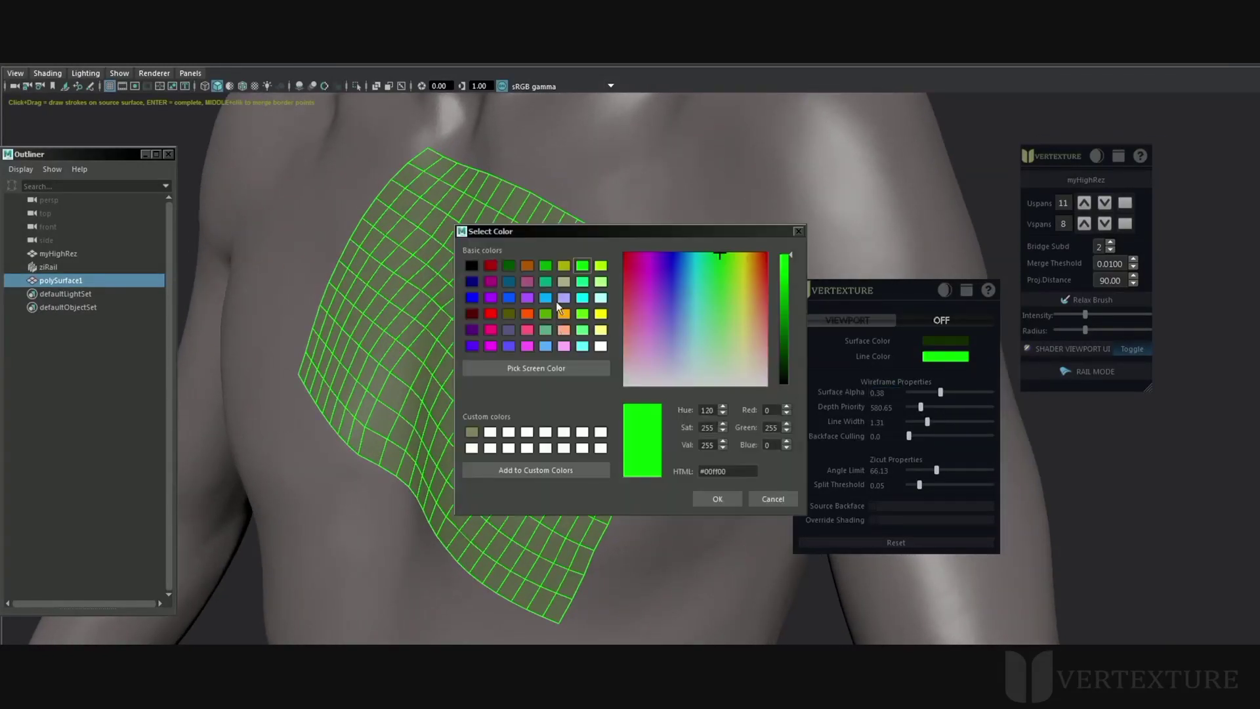
click(472, 298)
click(717, 499)
alt+drag(672, 426, 657, 372)
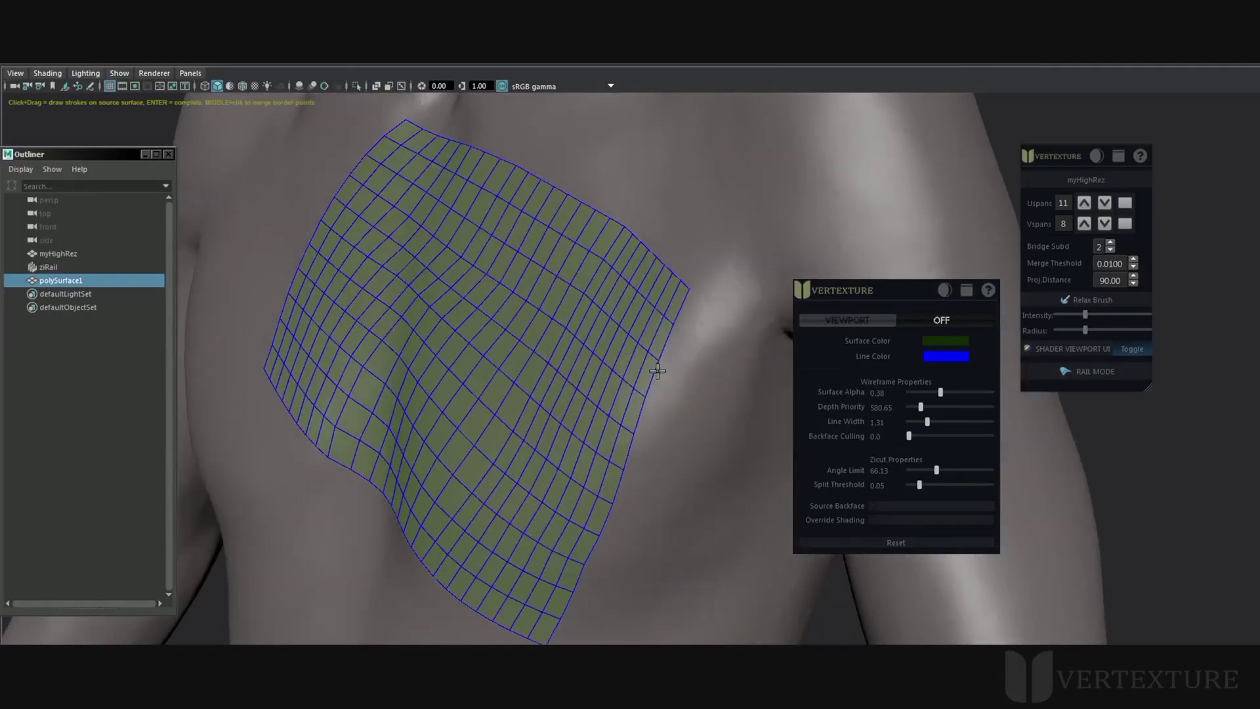
- Pick two points on the patch's armpit-side edge as a rail, and set Depth Priority to 709.68, Line Width to 3.53 and Backface Culling to 2.9
click(670, 320)
click(585, 563)
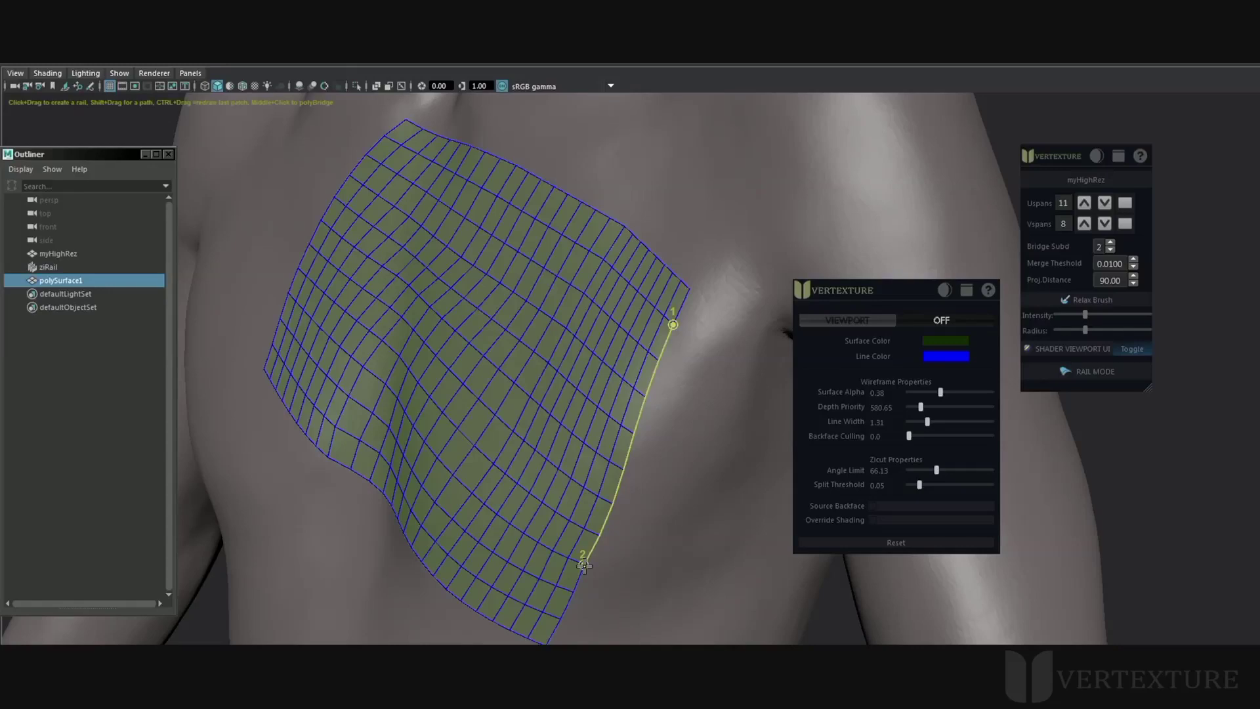
alt+drag(647, 477, 616, 477)
scroll(630, 459, up, 1)
mouse_move(920, 406)
mouse_down()
mouse_move(946, 410)
mouse_move(900, 408)
mouse_move(918, 409)
mouse_up()
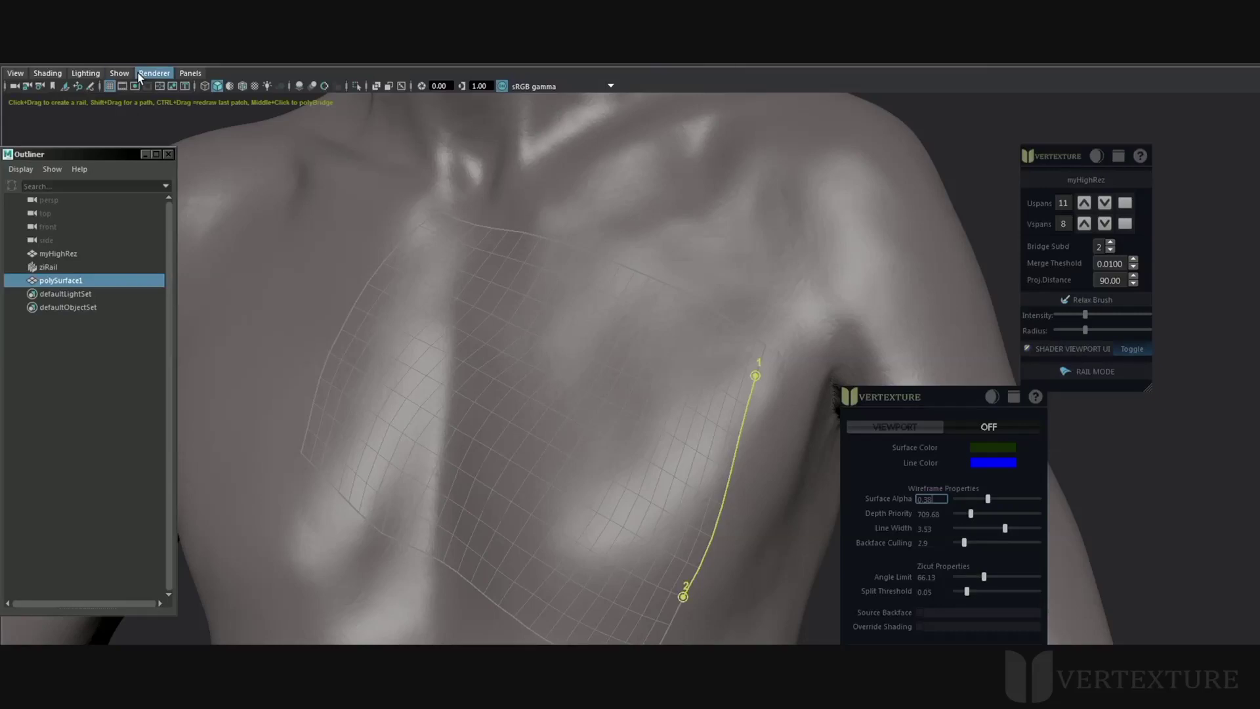
- Switch the viewport renderer to Vertexture Viewport, compare it with Viewport 2.0, and return to Vertexture Viewport
click(153, 73)
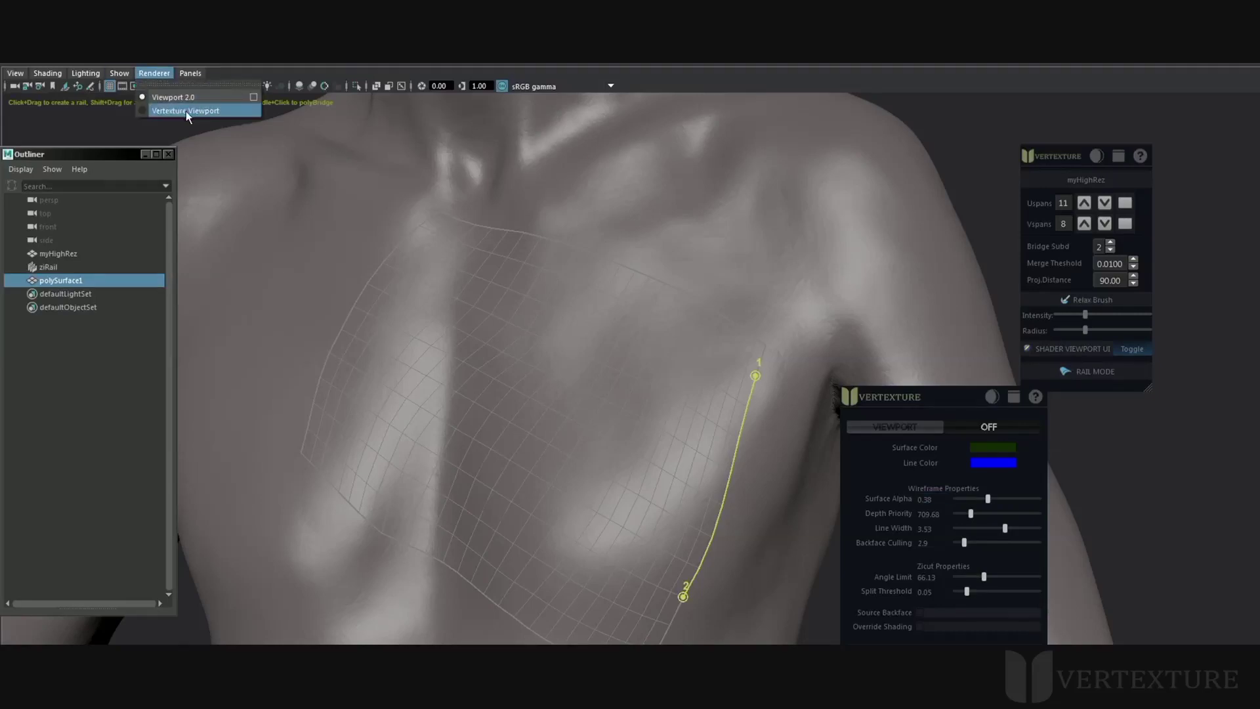
click(187, 111)
click(154, 73)
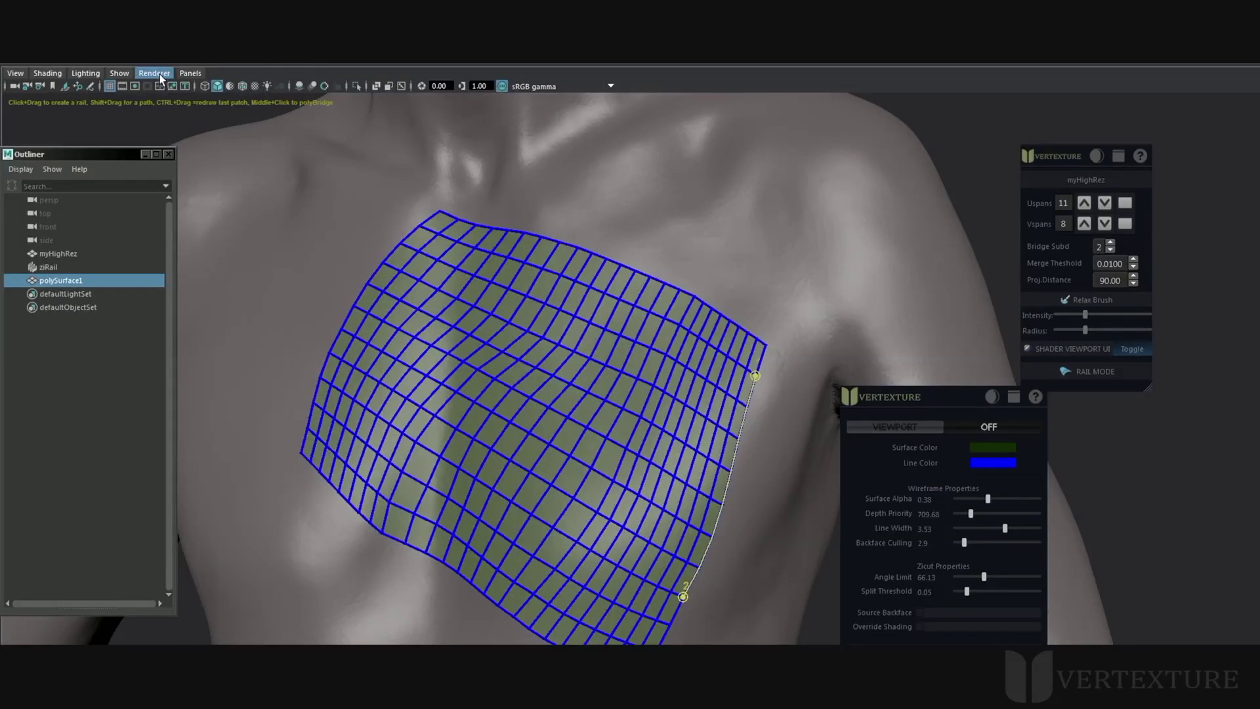
click(166, 99)
click(154, 73)
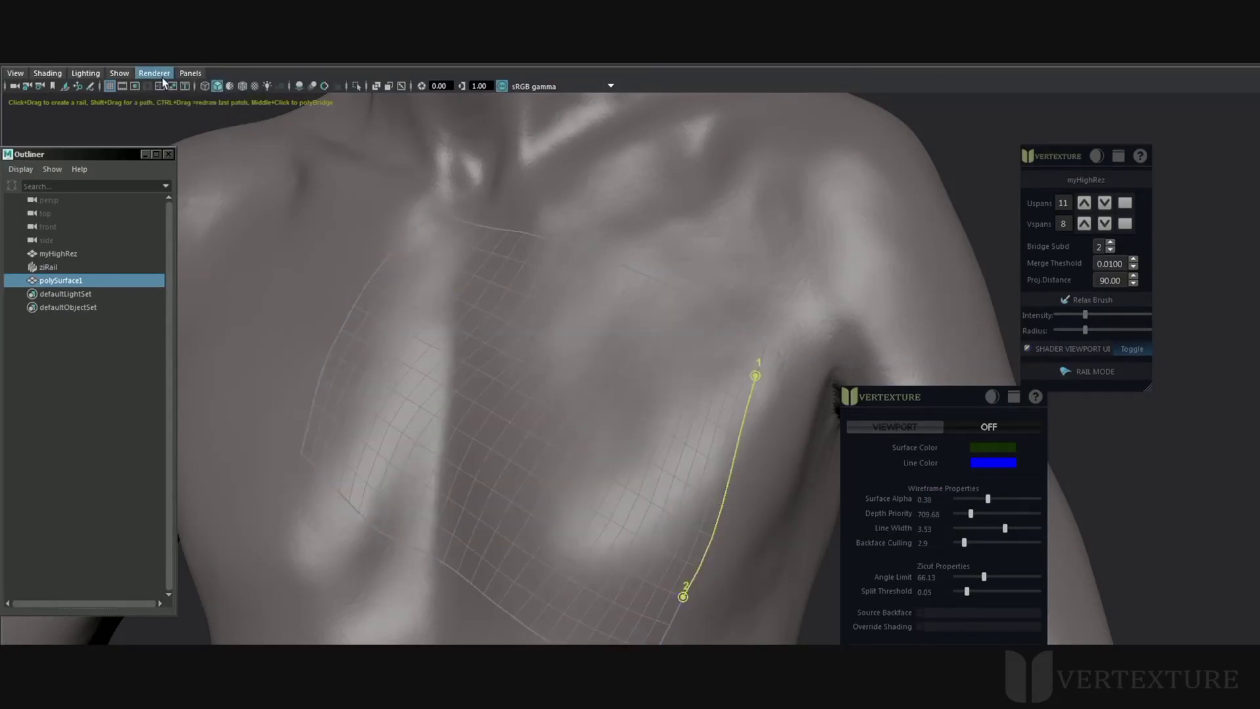
click(175, 112)
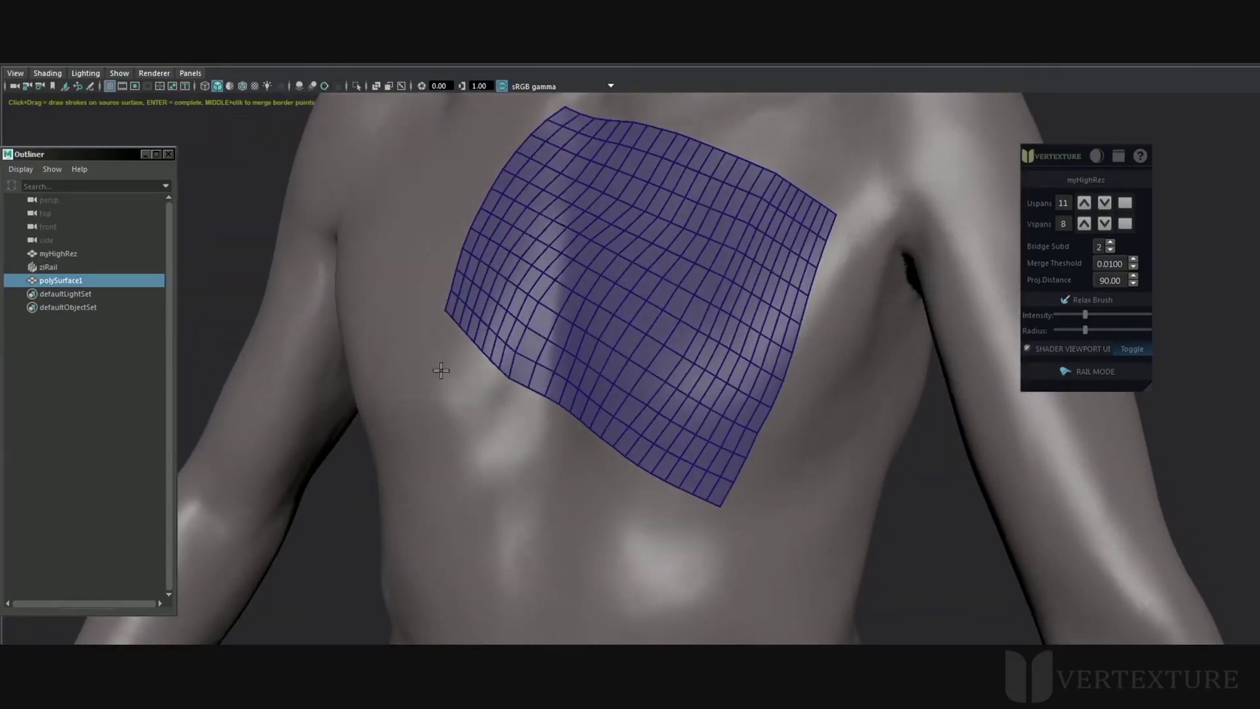
- Draw two curved strokes across the upper abdomen below the chest patch and complete them as a second patch
mouse_move(421, 361)
mouse_down()
mouse_move(594, 495)
mouse_move(704, 551)
mouse_up()
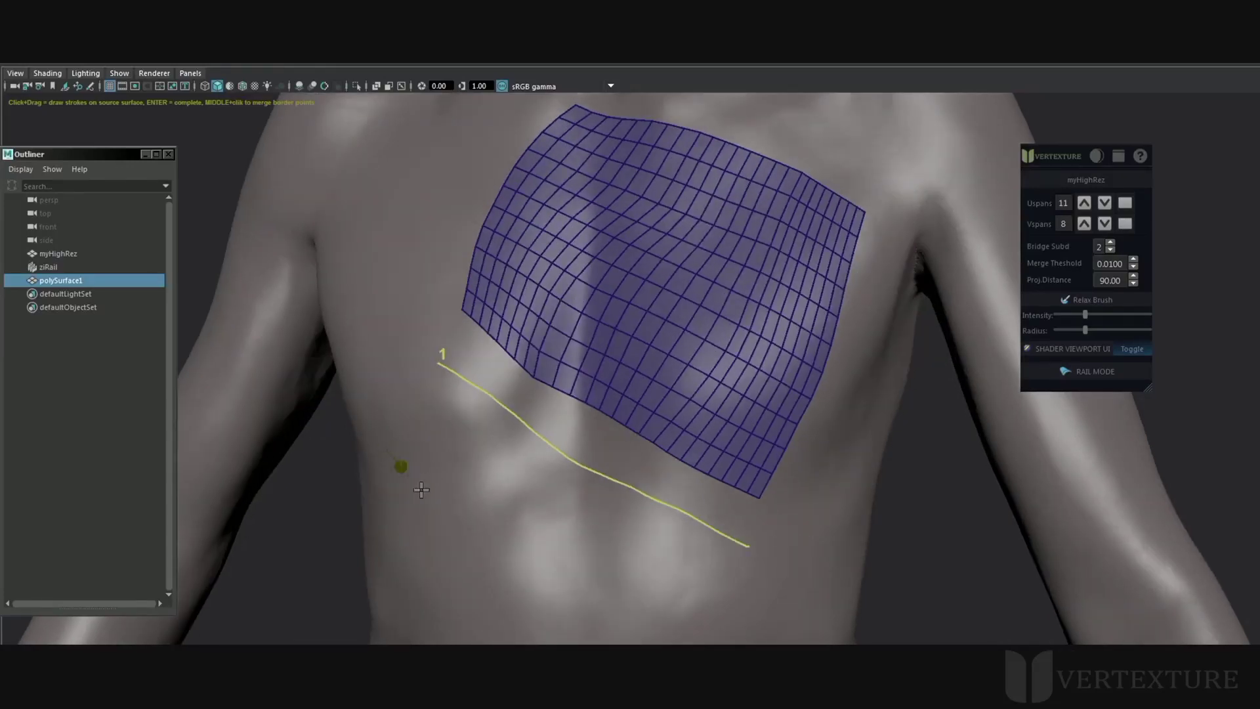
mouse_move(420, 489)
mouse_down()
mouse_move(549, 594)
mouse_move(688, 612)
mouse_up()
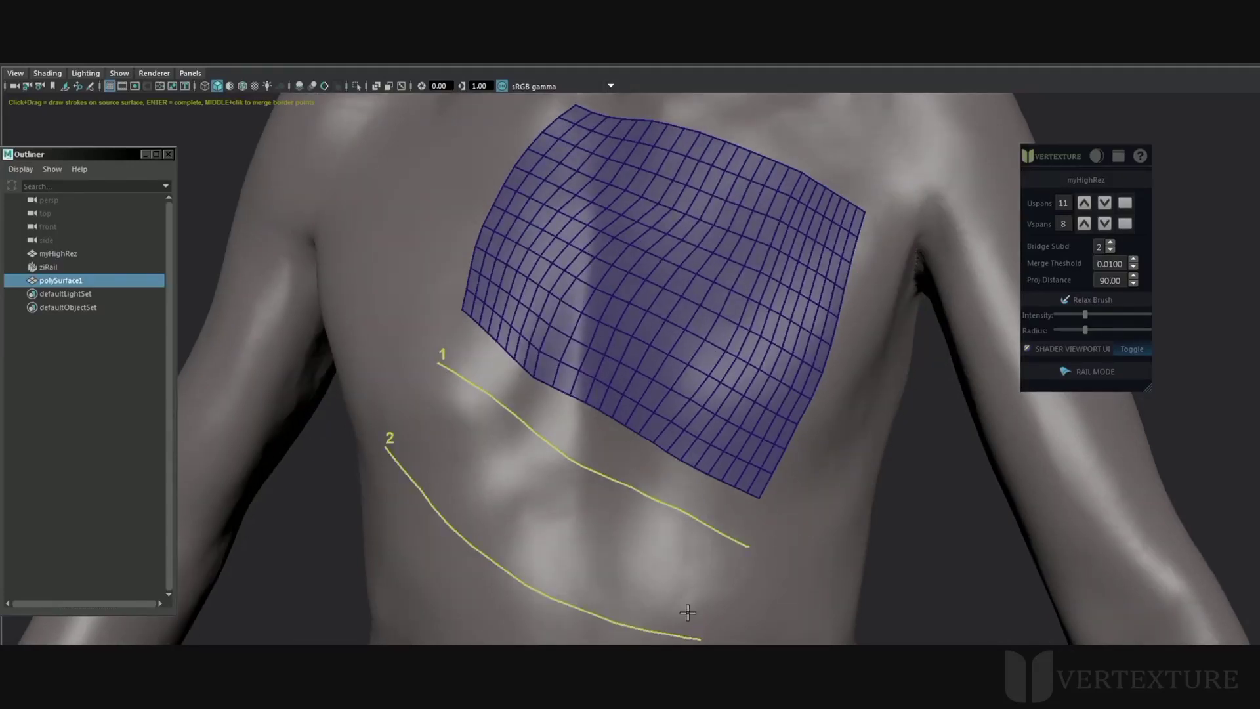
key(Return)
scroll(720, 486, up, 2)
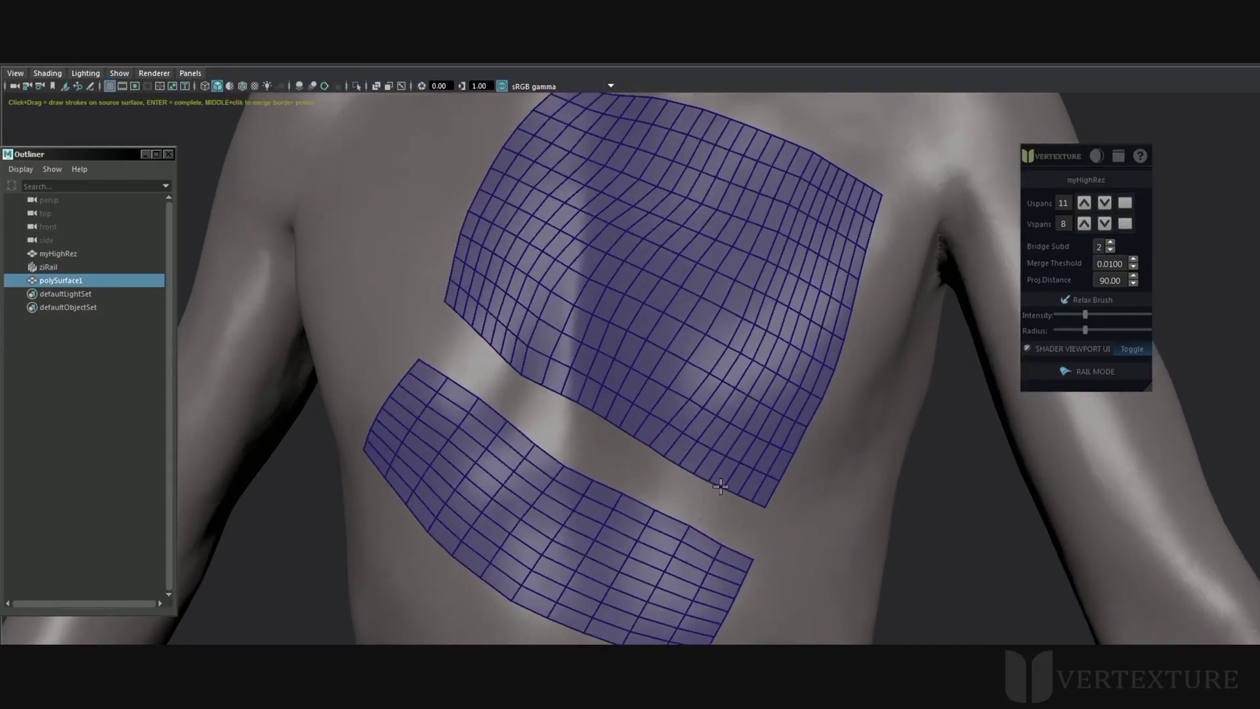
- Raise the abdomen patch's Uspans to 17
click(1083, 202)
click(1084, 202)
click(1084, 202)
click(1084, 202)
click(1084, 202)
click(1084, 202)
- Pick two points on the chest patch's lower border to define a partial rail facing the abdomen patch
alt+drag(602, 431, 529, 379)
scroll(492, 399, up, 2)
ctrl+shift+click(403, 300)
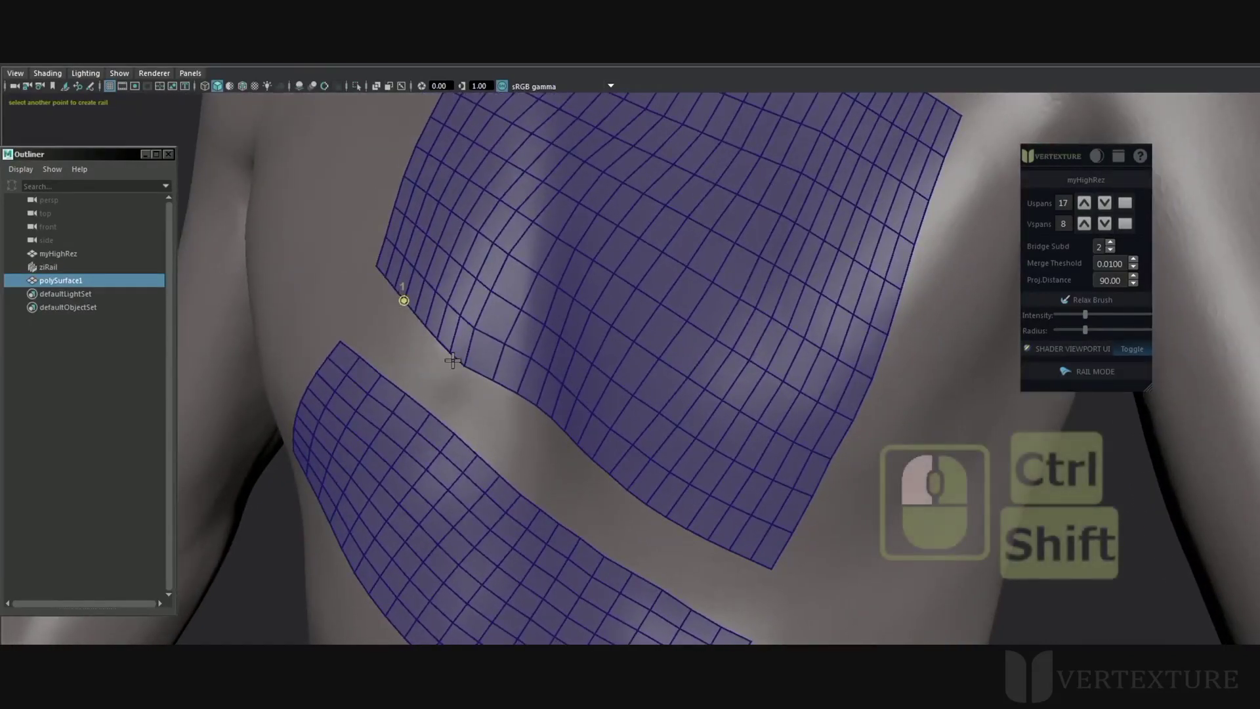
ctrl+shift+click(627, 487)
mouse_move(679, 401)
alt+mouse_down()
mouse_move(712, 387)
mouse_move(699, 399)
alt+mouse_up()
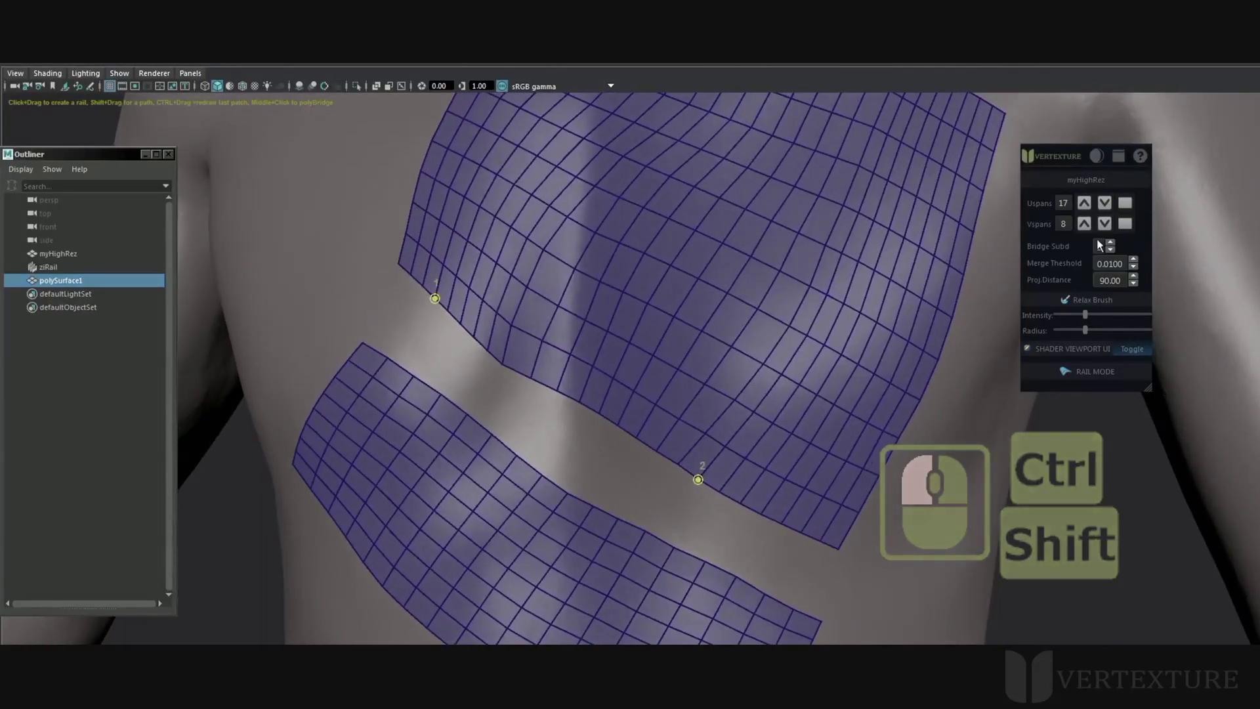
- Open the shader viewport settings, set Depth Priority to 612.9, and move the settings window off the patches
click(1075, 350)
drag(745, 501, 727, 500)
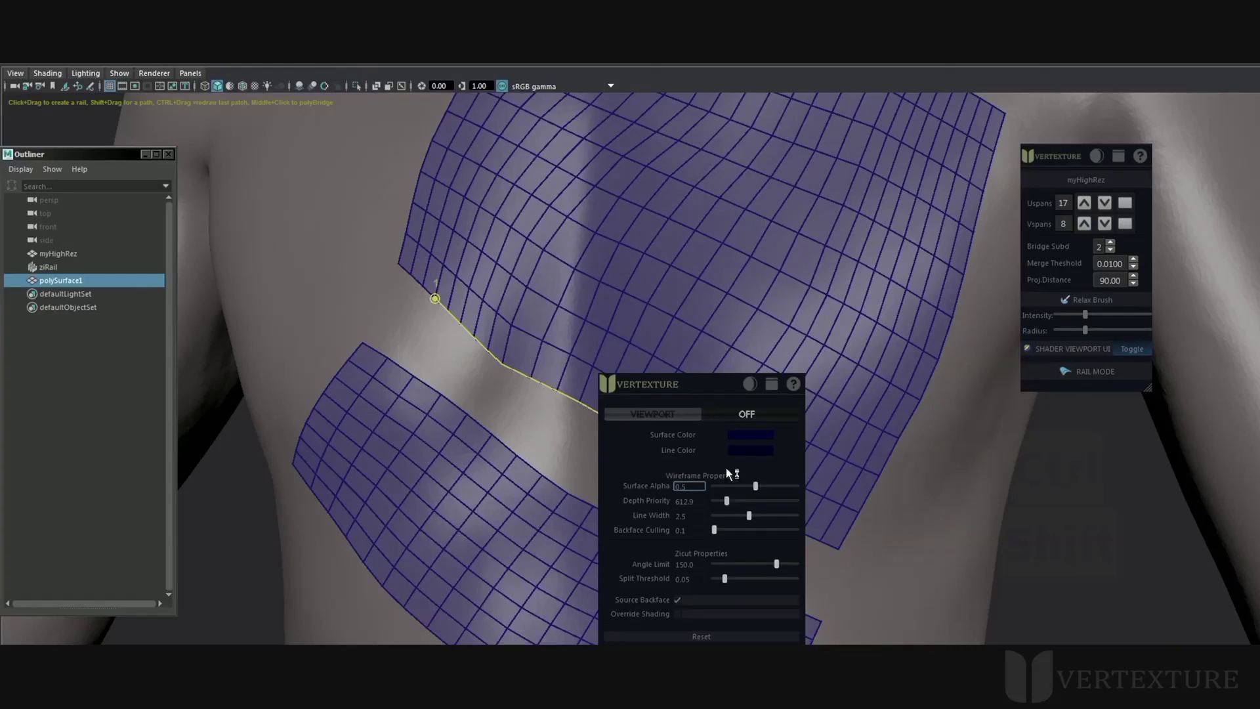
drag(717, 384, 1014, 421)
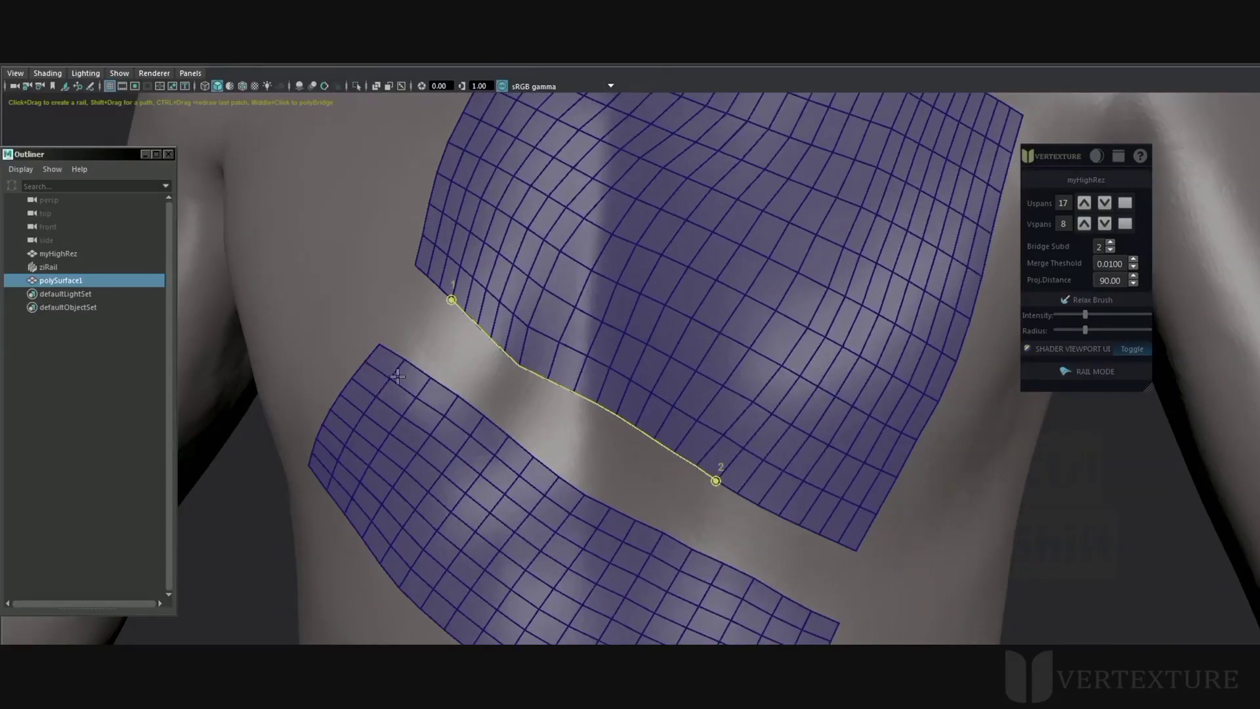
- Preview the bridge from different start points on the abdomen patch's upper border, settling on one near its corner
middle_click(416, 376)
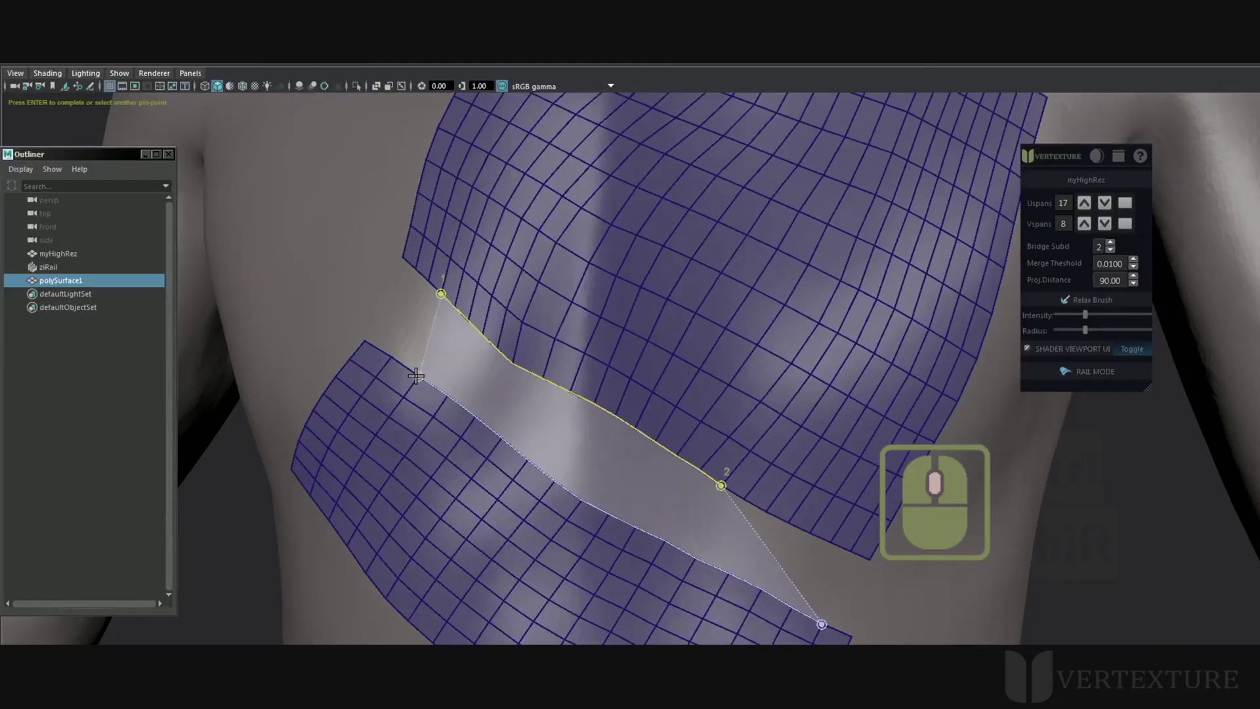
middle_drag(397, 366, 369, 344)
middle_click(476, 414)
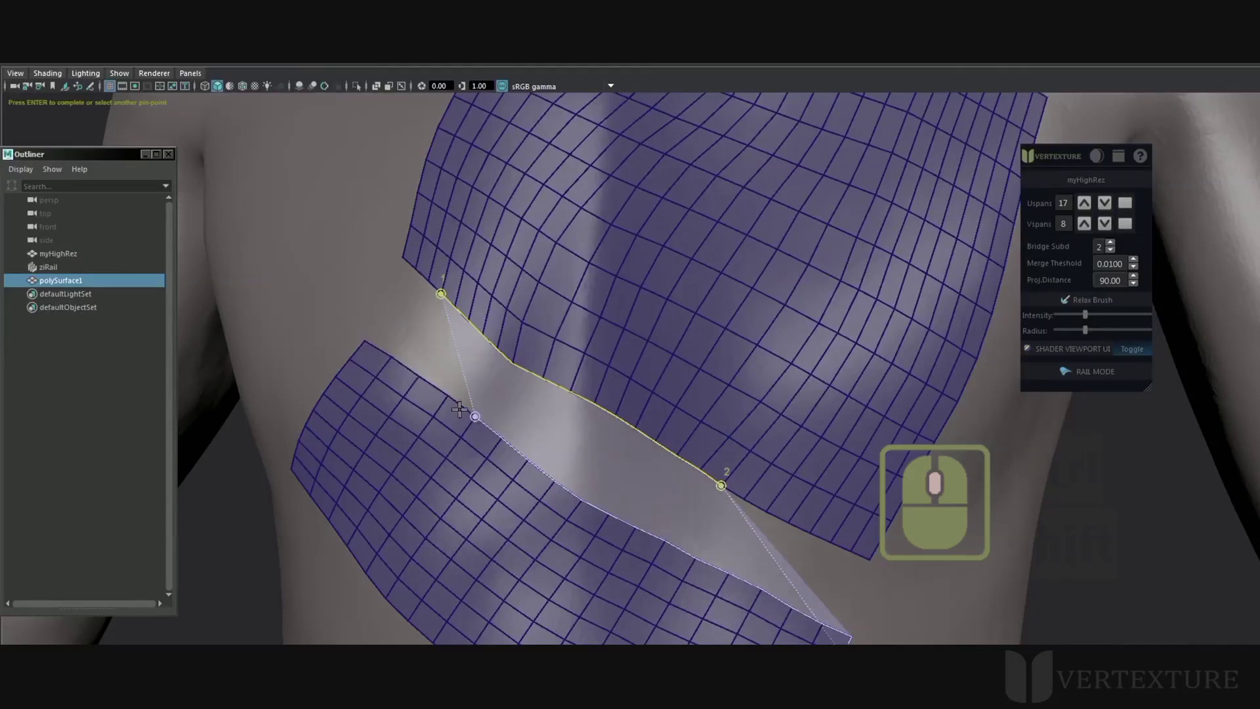
middle_click(389, 357)
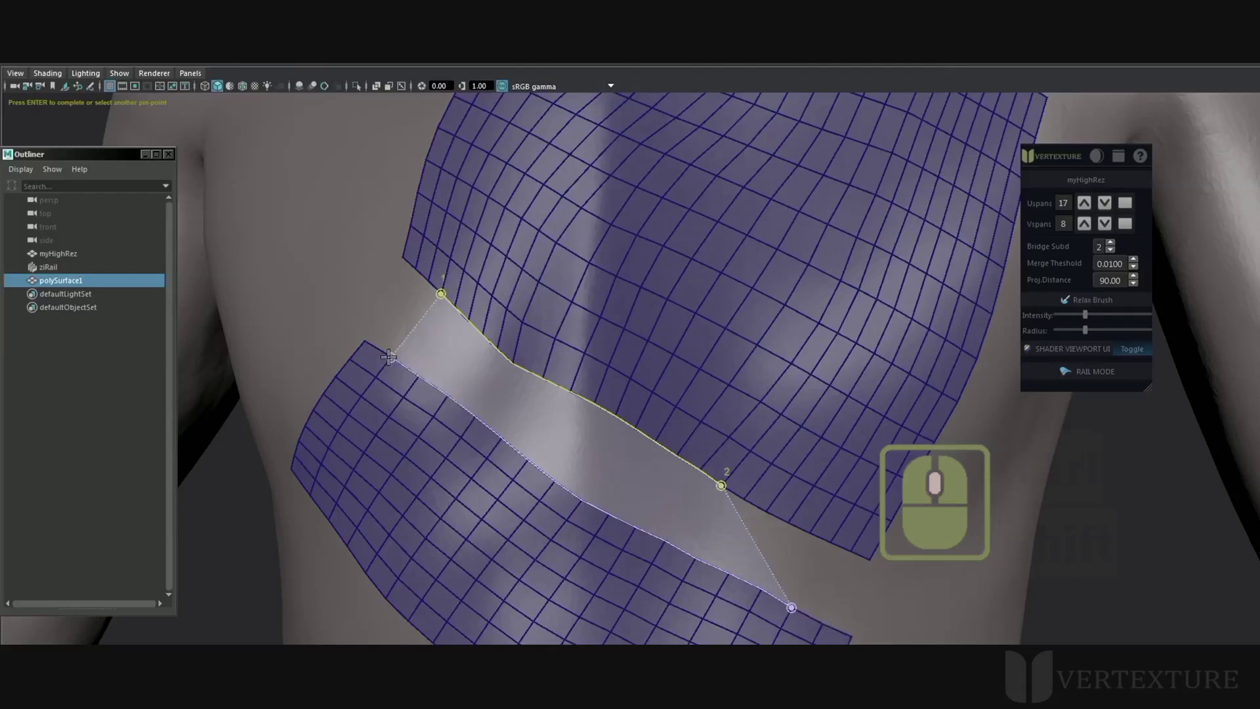
- Shift the second rail point along the chest patch's lower border until the bridge spans to the abdomen patch's far corner
ctrl+shift+click(677, 456)
ctrl+shift+click(594, 403)
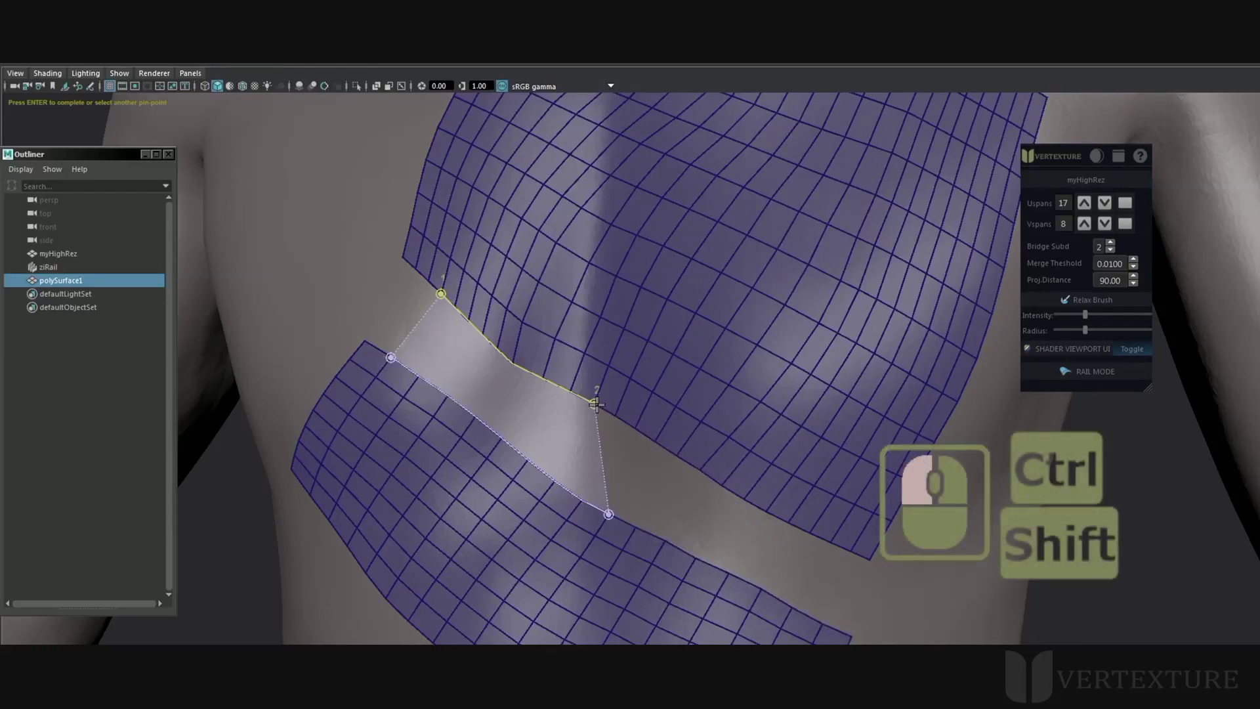
ctrl+shift+click(512, 365)
ctrl+shift+click(652, 441)
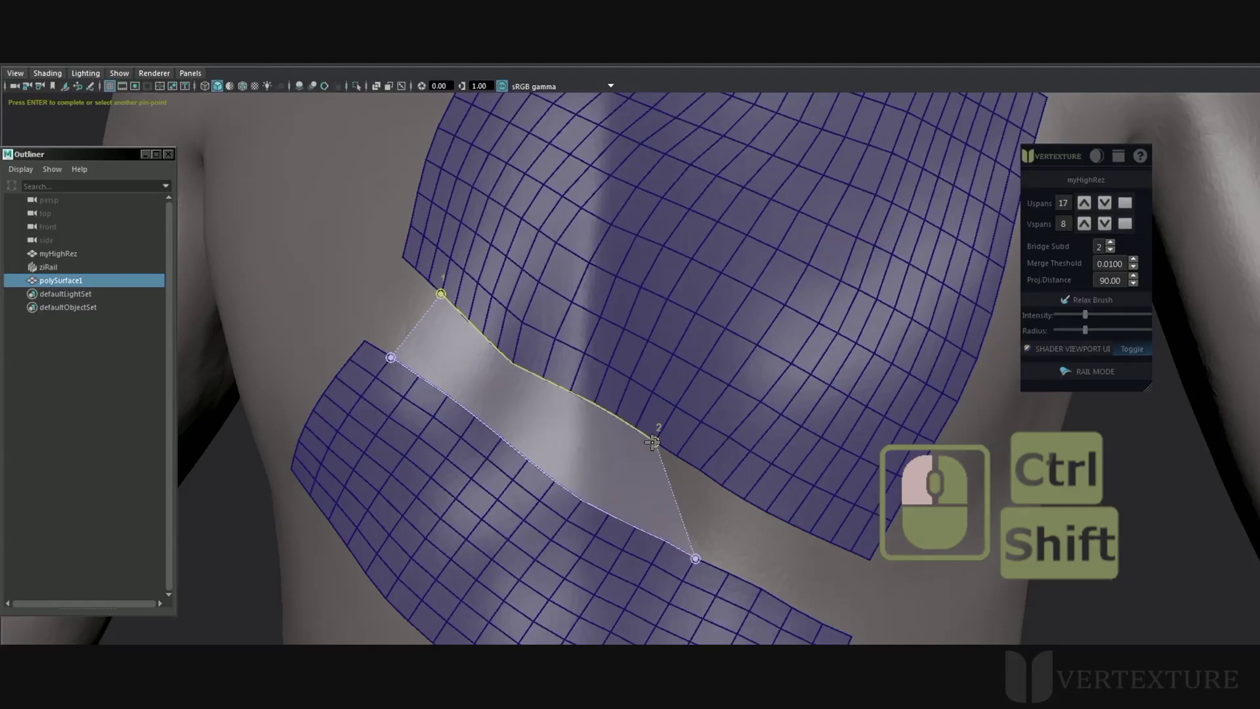
ctrl+shift+click(763, 509)
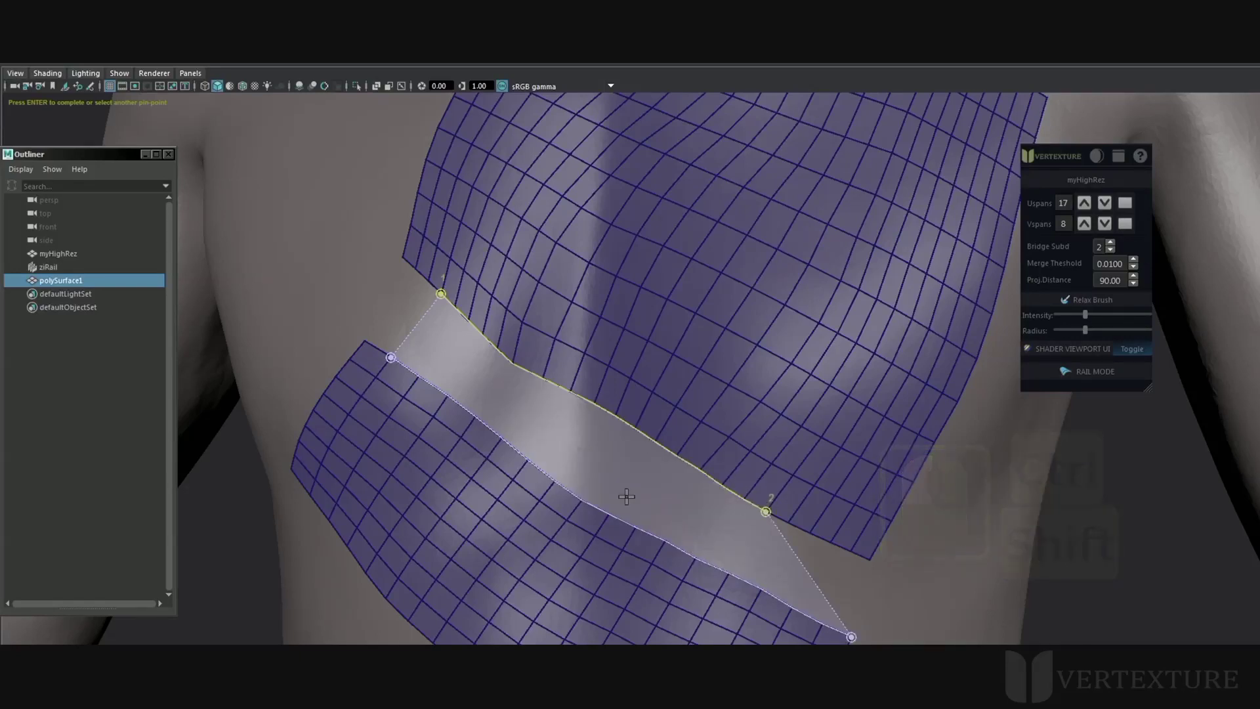
ctrl+shift+click(607, 517)
- Adjust the Bridge Subd value and complete the bridge between the chest and abdomen patches
alt+middle_drag(659, 530, 624, 481)
click(1110, 243)
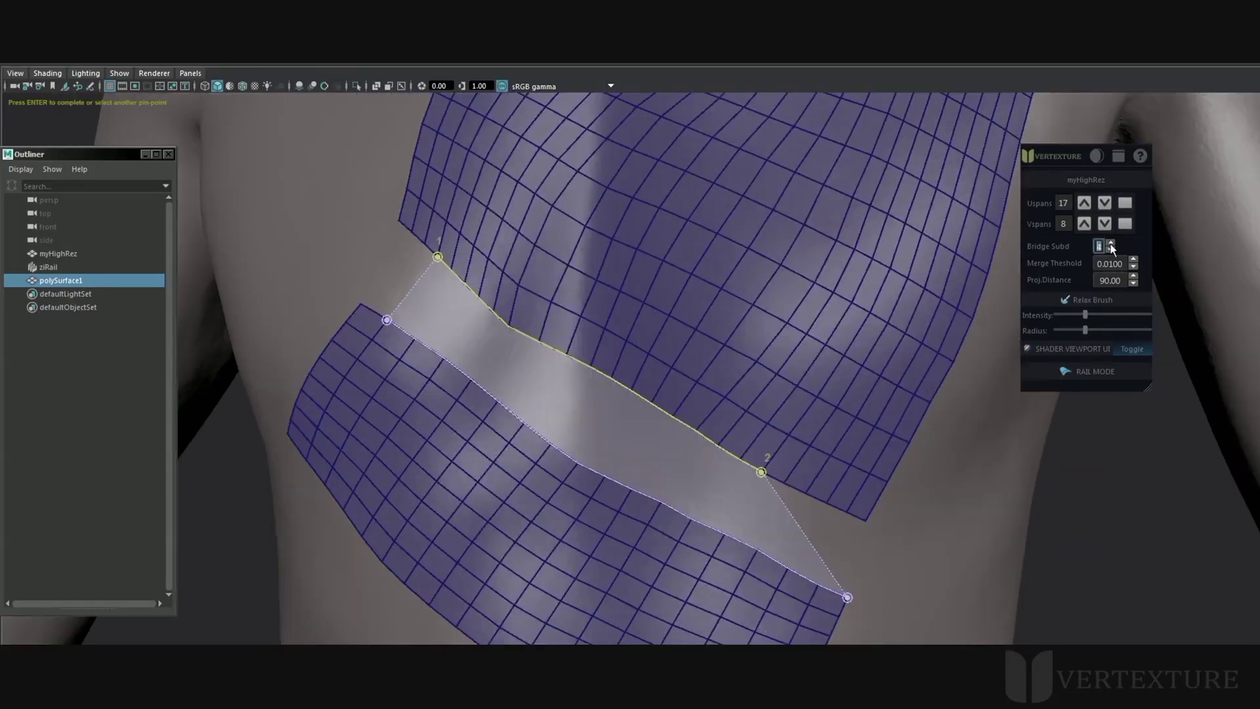
key(Return)
alt+drag(727, 320, 659, 364)
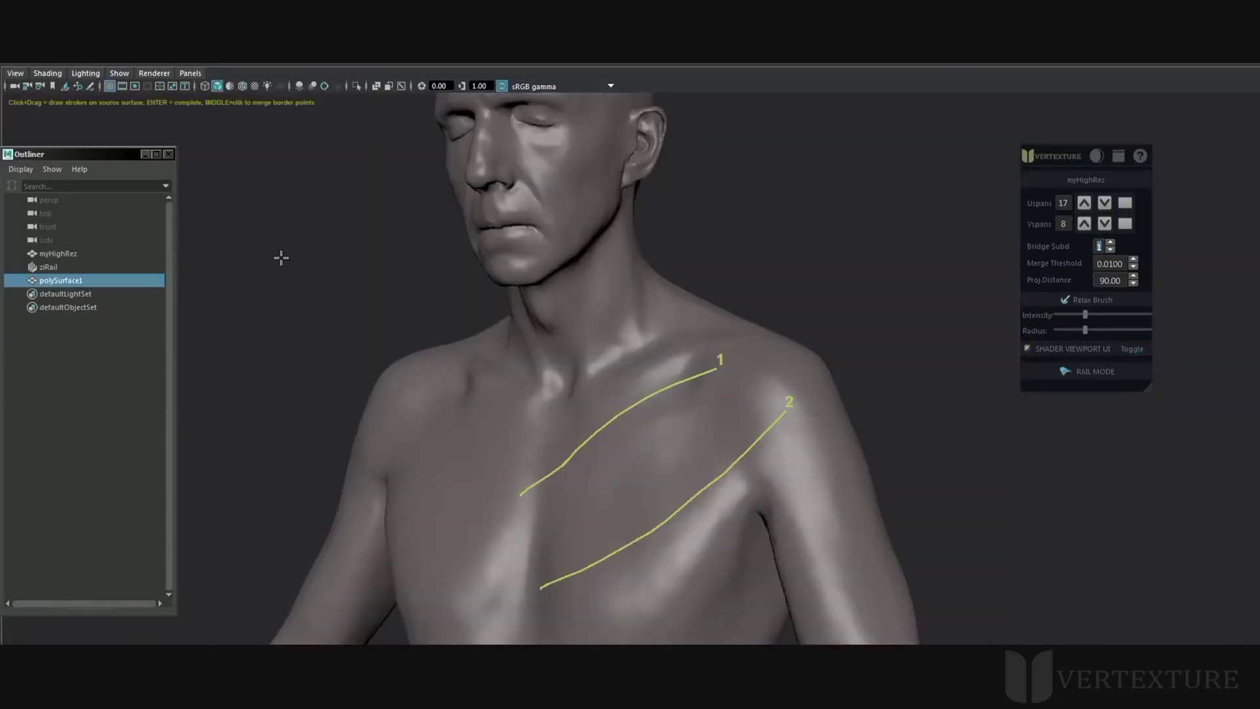
- Complete the two strokes across the upper chest as a quad patch and turn on its shader viewport display
key(Return)
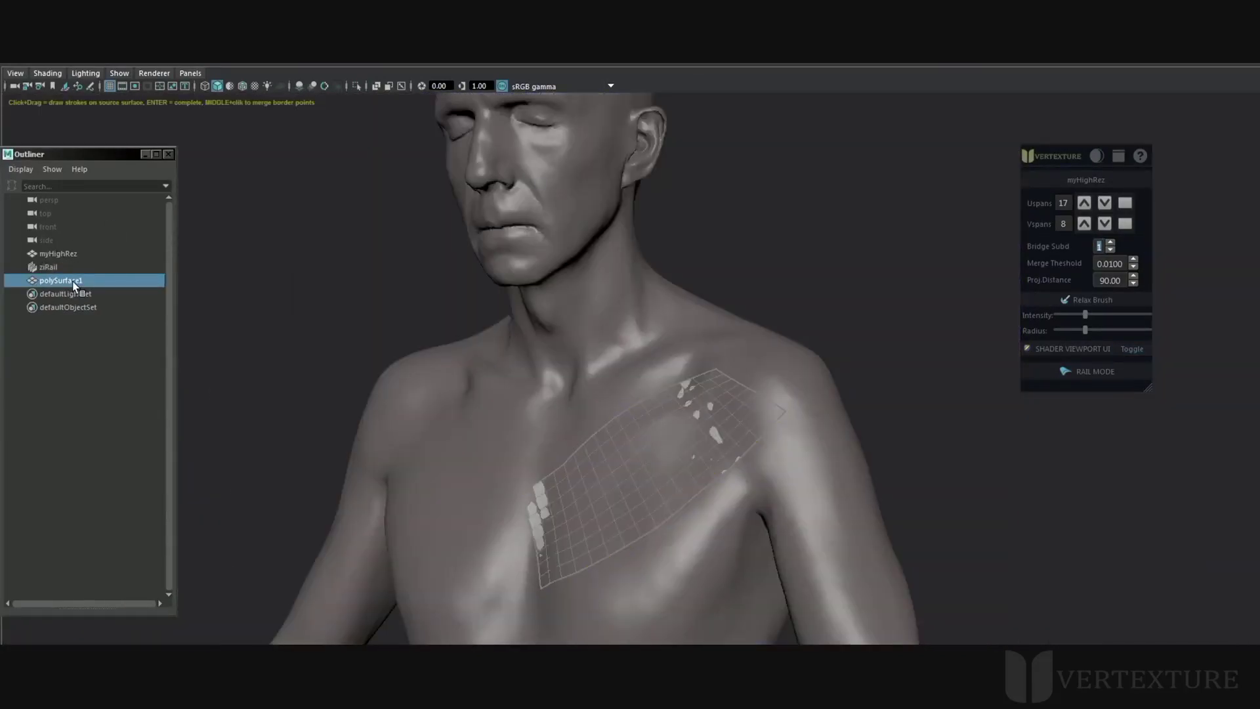
click(1131, 349)
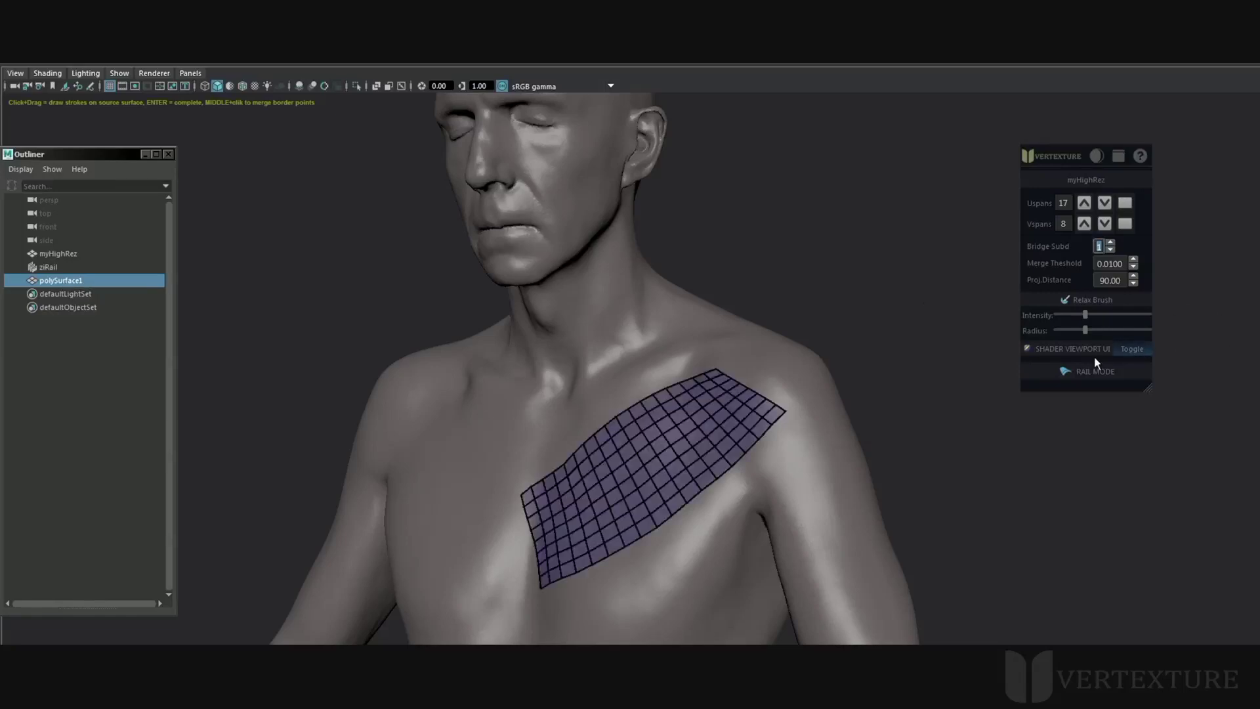
alt+middle_drag(568, 445, 572, 369)
- Create a polygon cube and raise it from the torso's base toward chest height
key(q)
click(60, 57)
mouse_move(139, 83)
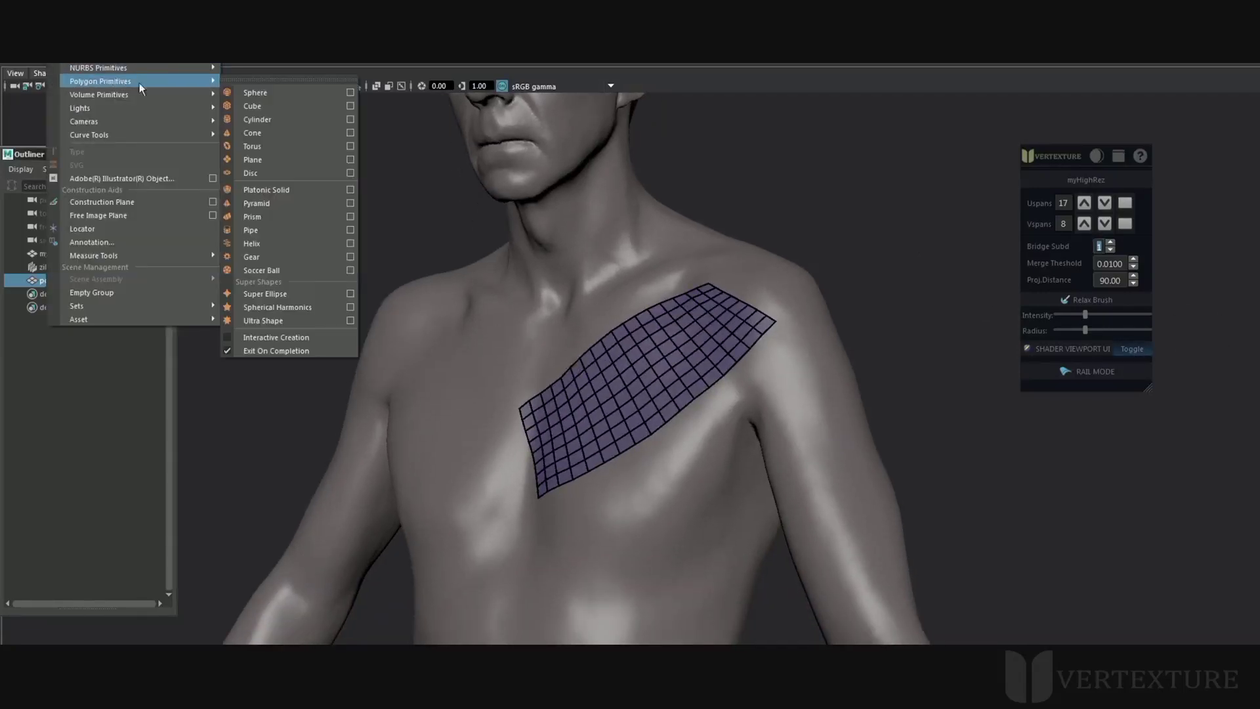
click(258, 105)
scroll(549, 514, down, 2)
alt+middle_drag(548, 514, 517, 325)
middle_drag(429, 578, 568, 324)
- Move the cube forward out of the torso and sideways so it floats in front of the chest beside the patch
alt+drag(852, 374, 672, 392)
middle_drag(988, 466, 562, 430)
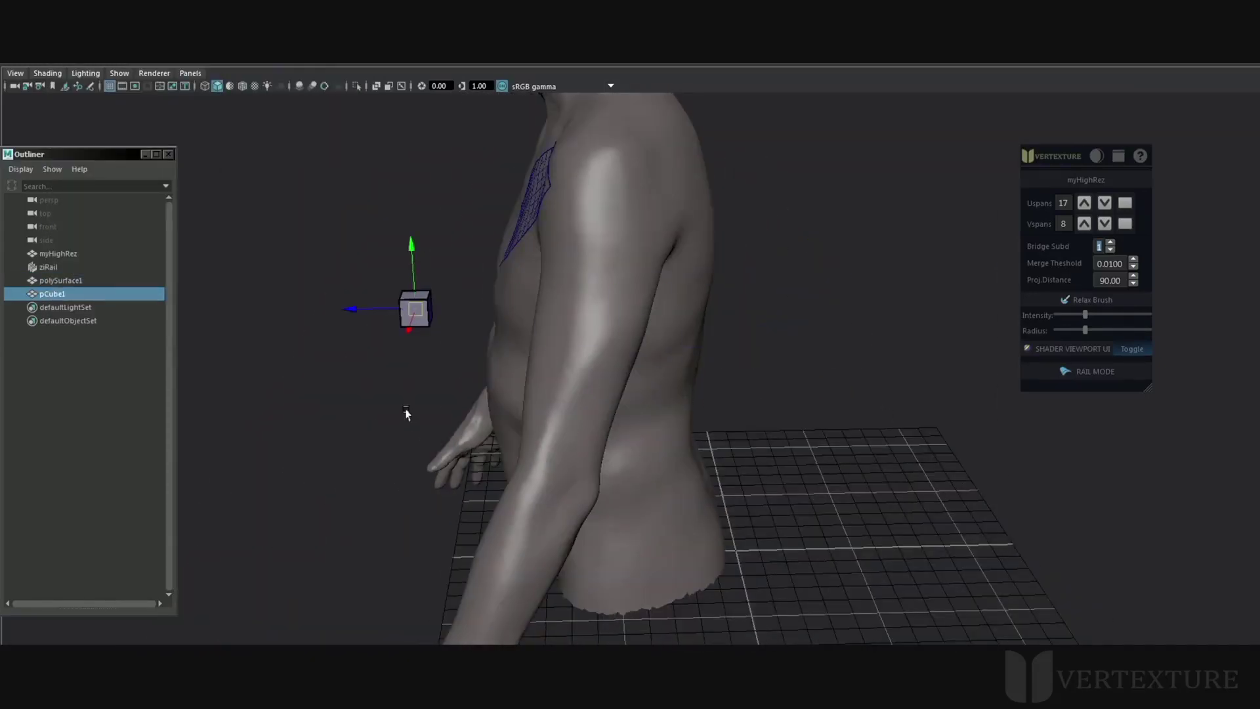
alt+drag(412, 418, 691, 410)
alt+middle_drag(558, 374, 613, 498)
alt+drag(613, 498, 680, 484)
middle_drag(670, 471, 463, 287)
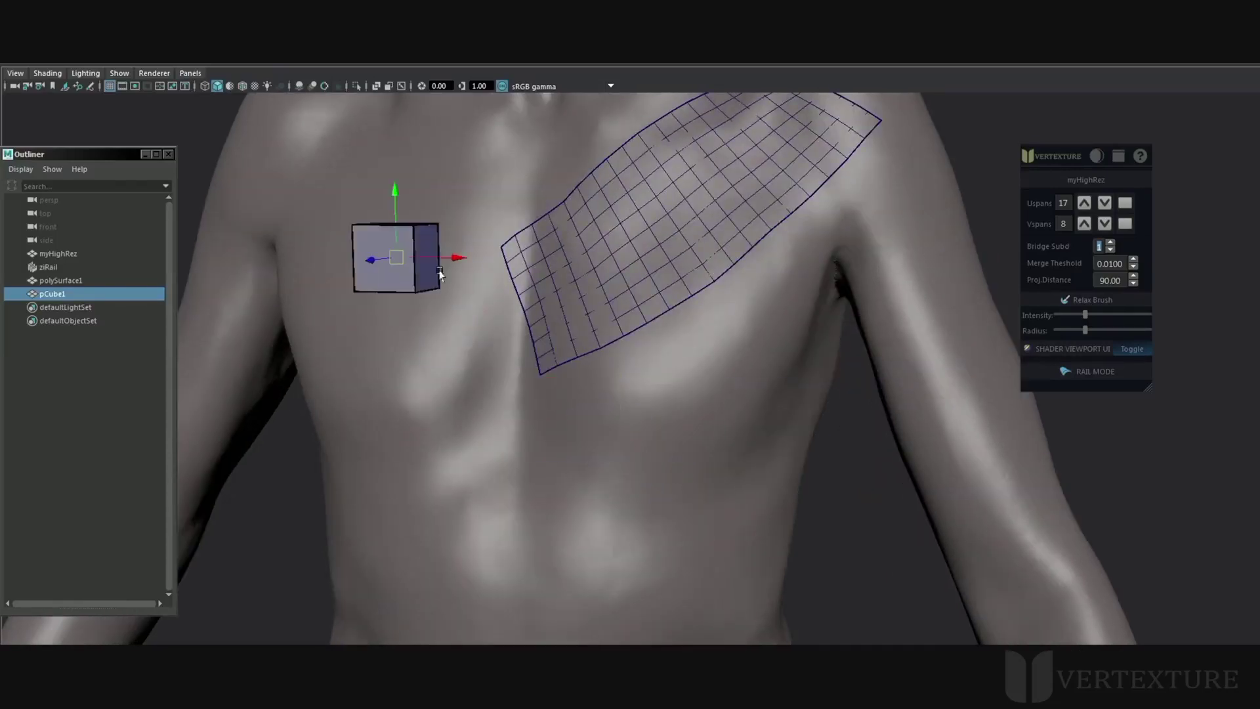
alt+drag(552, 257, 476, 312)
alt+middle_drag(475, 312, 535, 410)
- Select polySurface1 and pCube1 in turn to compare how the shader display shows each mesh
click(71, 280)
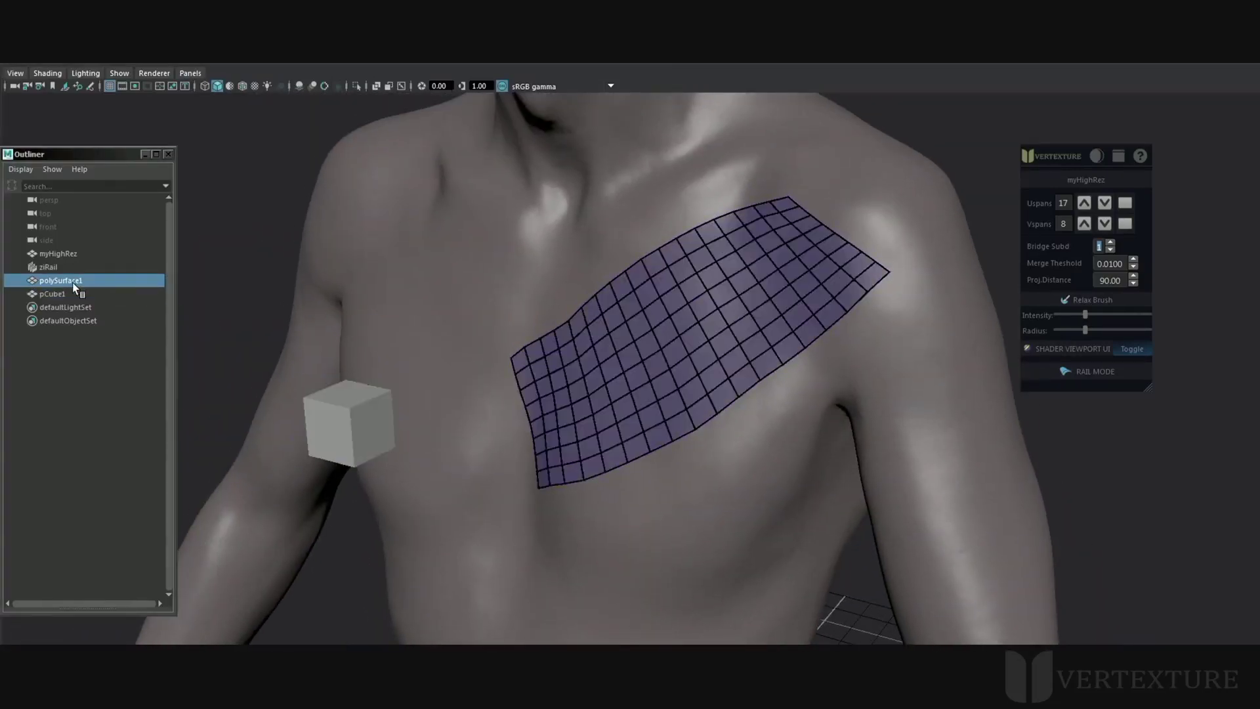
click(60, 294)
alt+drag(420, 368, 491, 375)
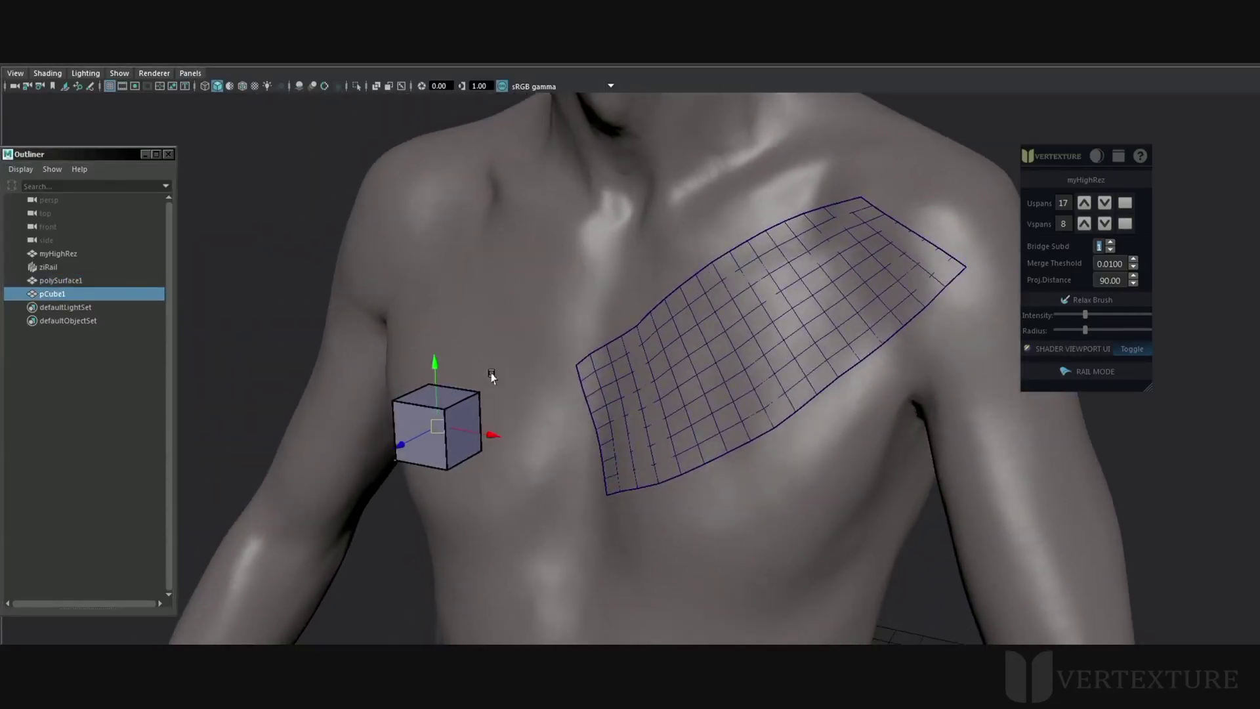
- Open the shader viewport settings, adjust the display option, and move the settings window clear of the torso
click(1064, 349)
click(678, 613)
alt+drag(889, 401, 846, 402)
mouse_move(658, 390)
mouse_down()
mouse_move(285, 496)
mouse_move(197, 562)
mouse_up()
mouse_move(467, 420)
alt+middle_down()
mouse_move(508, 403)
mouse_move(555, 420)
alt+middle_up()
- Try a Rail Mode stroke beside the cube, undo it, and inspect the meshes in wireframe and shaded display
click(1102, 371)
mouse_move(656, 295)
alt+mouse_down()
mouse_move(627, 250)
mouse_move(488, 385)
alt+mouse_up()
drag(587, 389, 548, 416)
key(ctrl+z)
key(4)
mouse_move(613, 357)
alt+mouse_down()
mouse_move(624, 360)
mouse_move(584, 349)
mouse_move(649, 341)
alt+mouse_up()
key(5)
alt+right_drag(650, 340, 536, 298)
alt+drag(536, 297, 610, 347)
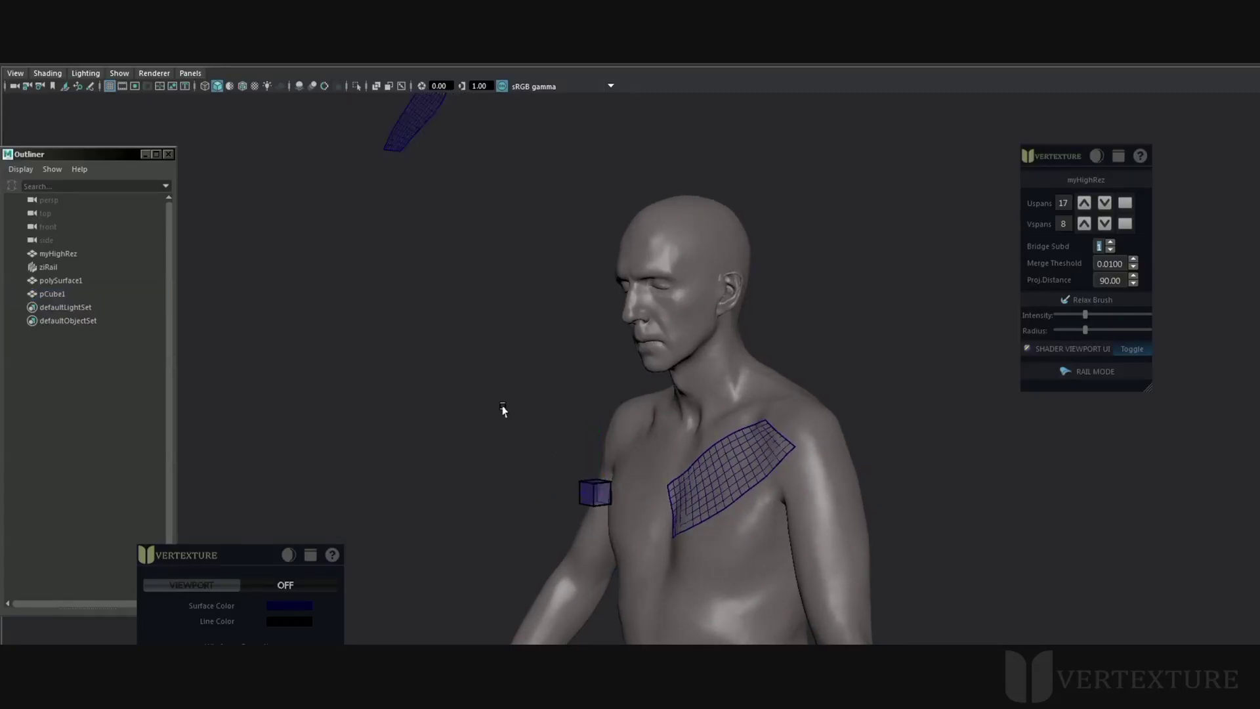
- Freeze the cube's transformations, then open the Channel Box and move it clear of the model
click(576, 482)
key(space)
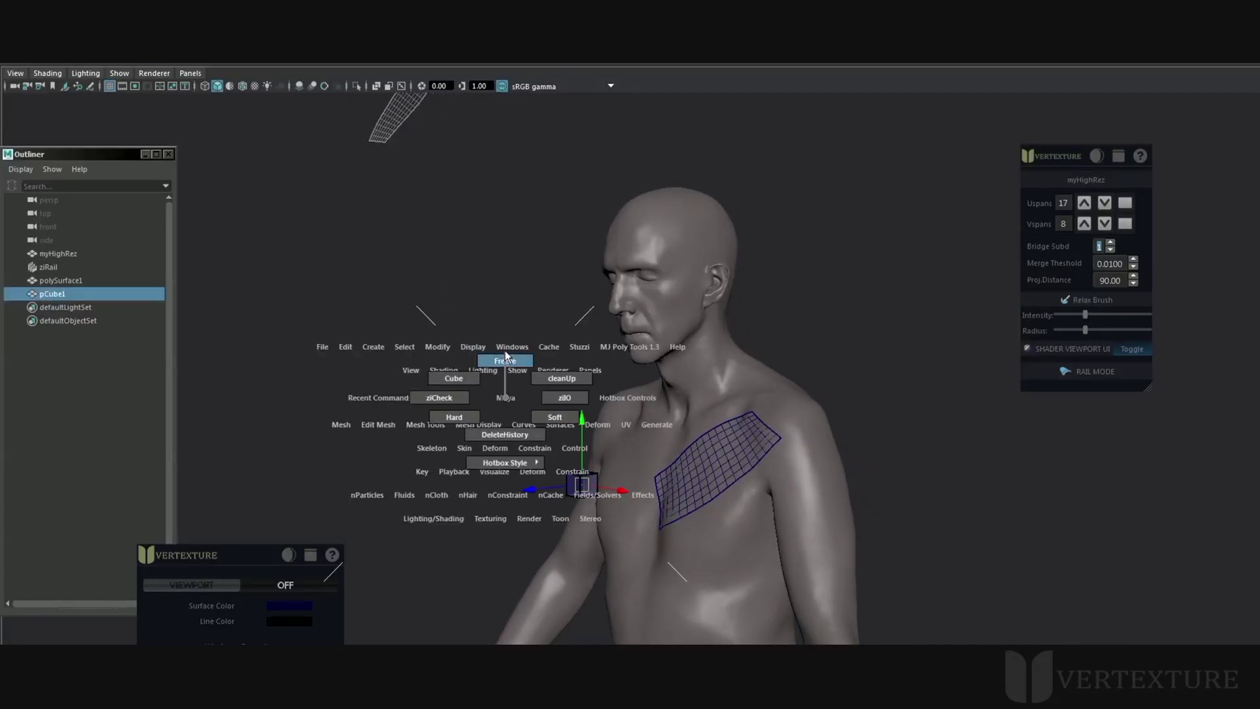
scroll(605, 458, up, 3)
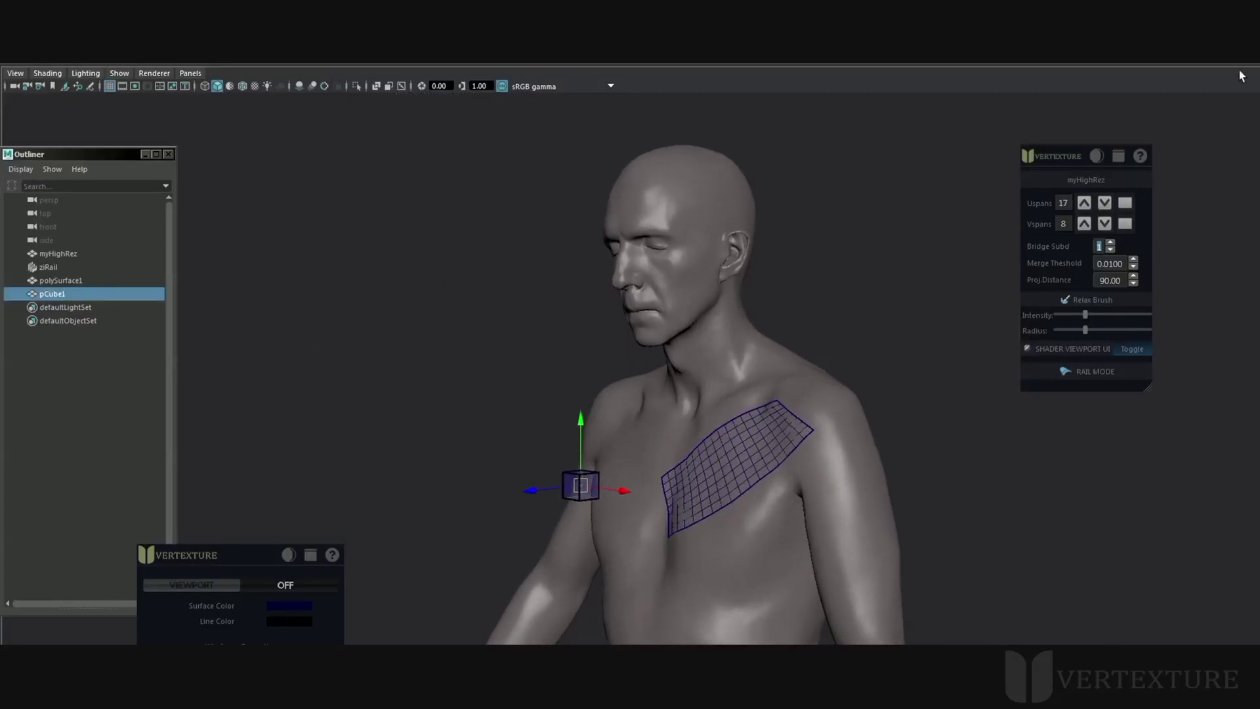
key(ctrl+a)
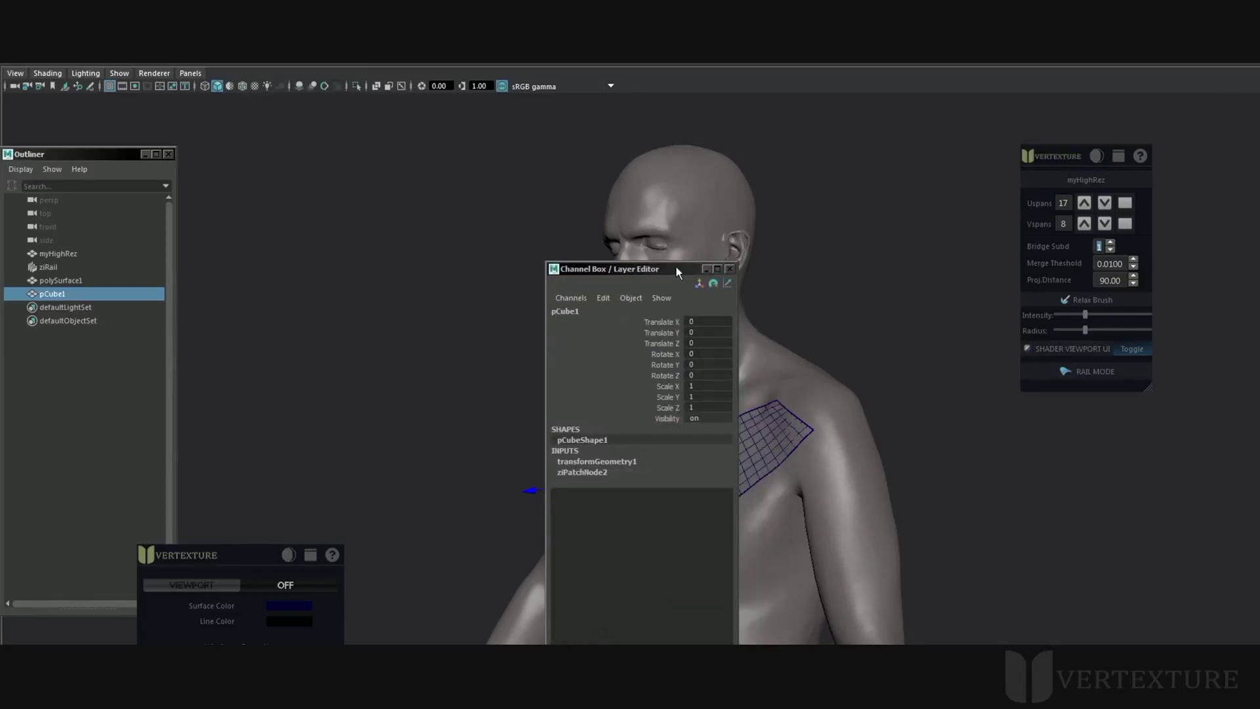
drag(678, 272, 1199, 518)
- Restart Rail Mode and draw a short stroke at the cube beside the chest
click(1095, 372)
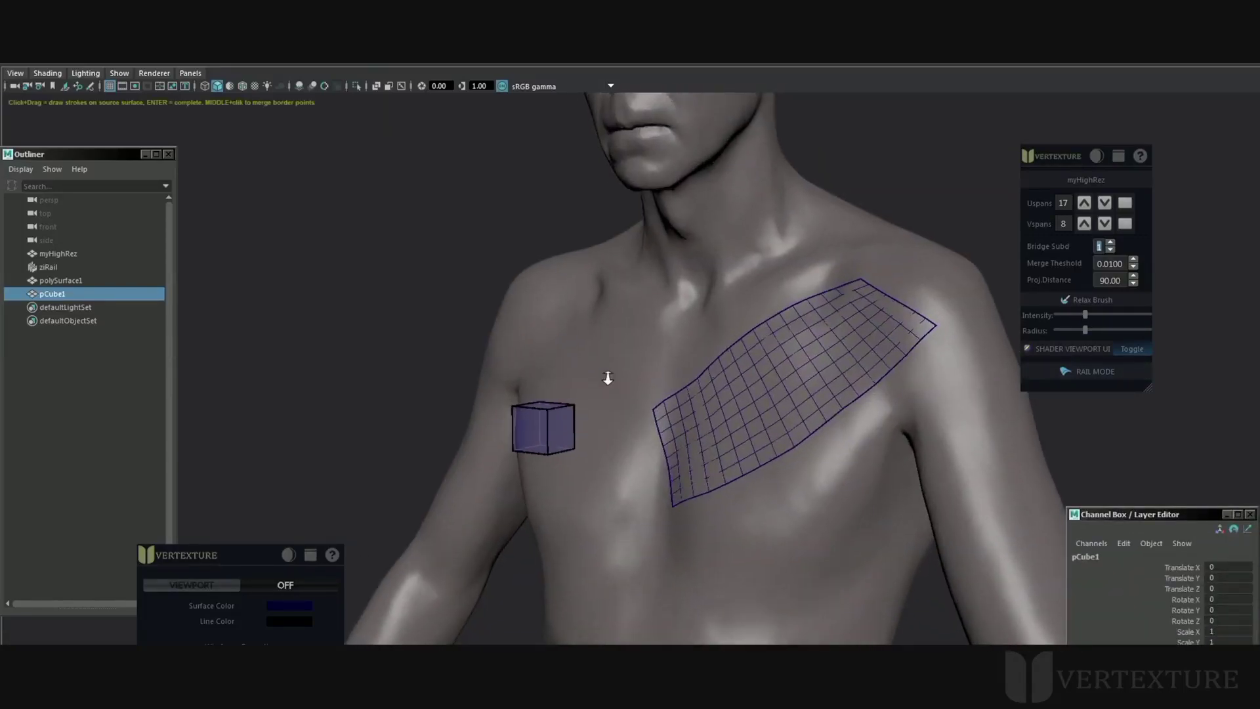
drag(544, 405, 536, 424)
mouse_move(647, 370)
alt+mouse_down()
mouse_move(669, 368)
mouse_move(620, 464)
alt+mouse_up()
alt+drag(662, 417, 625, 389)
- Complete the patch extension from the chest over the shoulder and inspect how it follows the surface
key(Return)
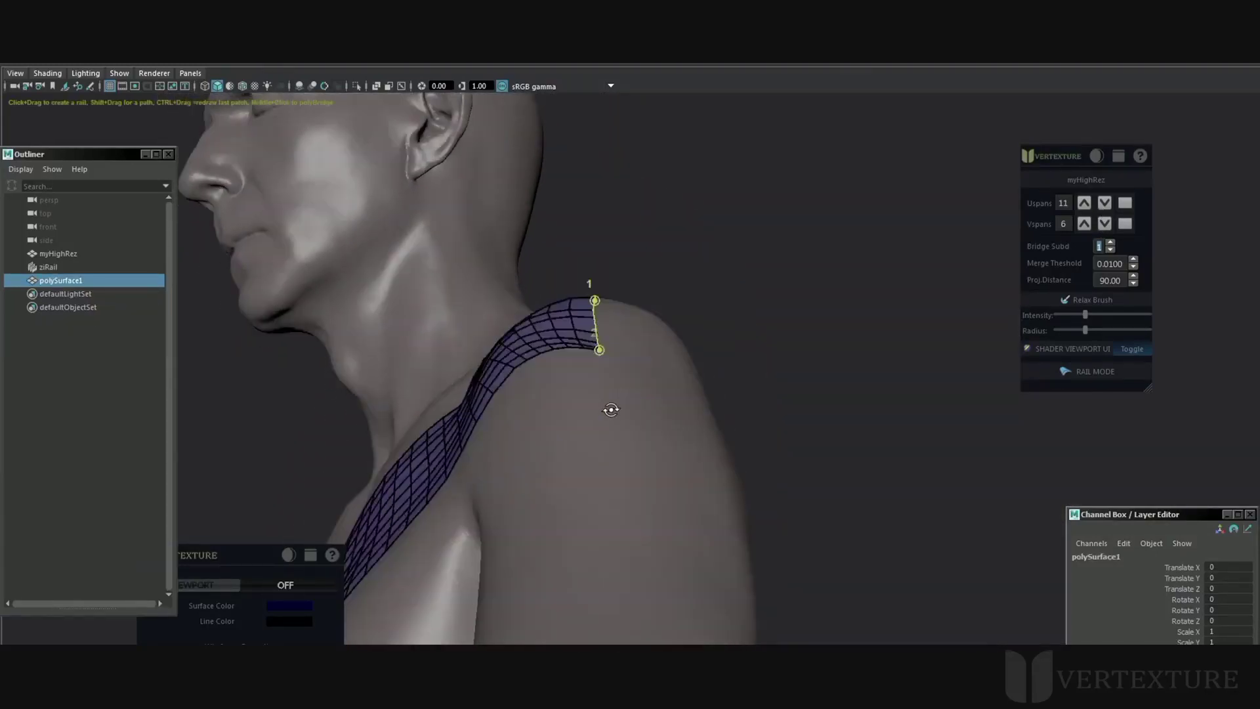
alt+drag(611, 409, 650, 591)
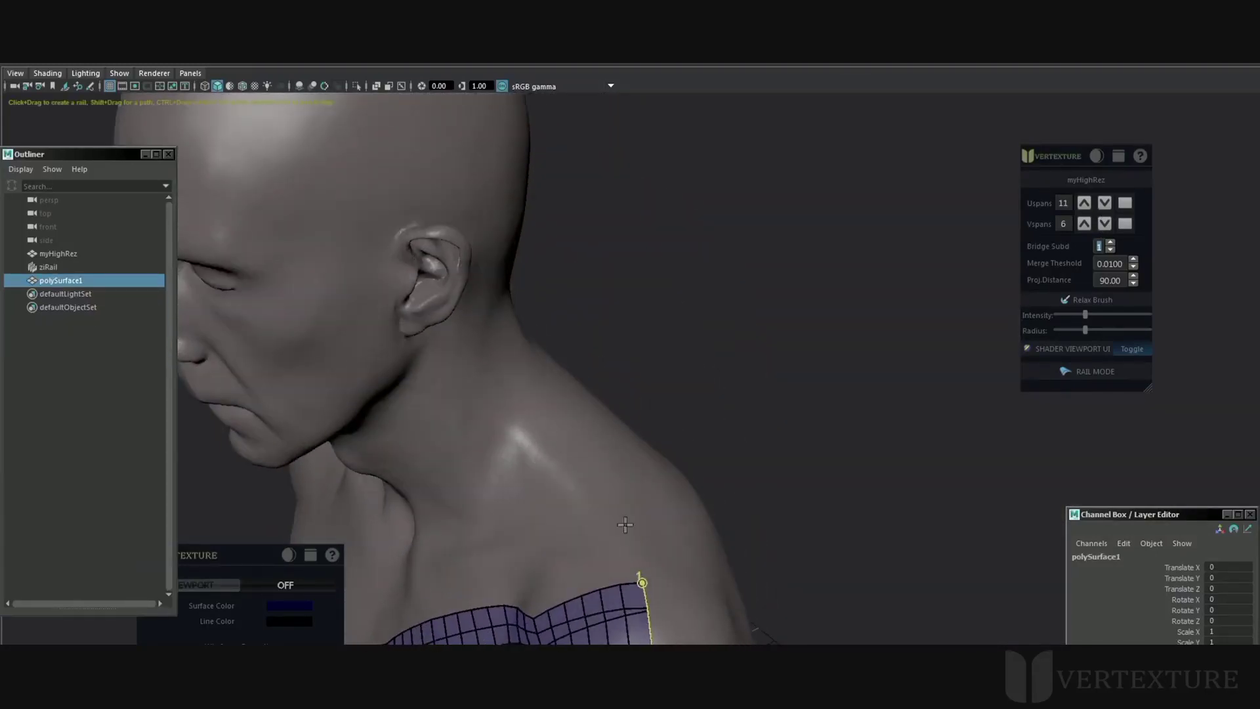
alt+middle_drag(649, 591, 625, 437)
alt+drag(641, 564, 676, 466)
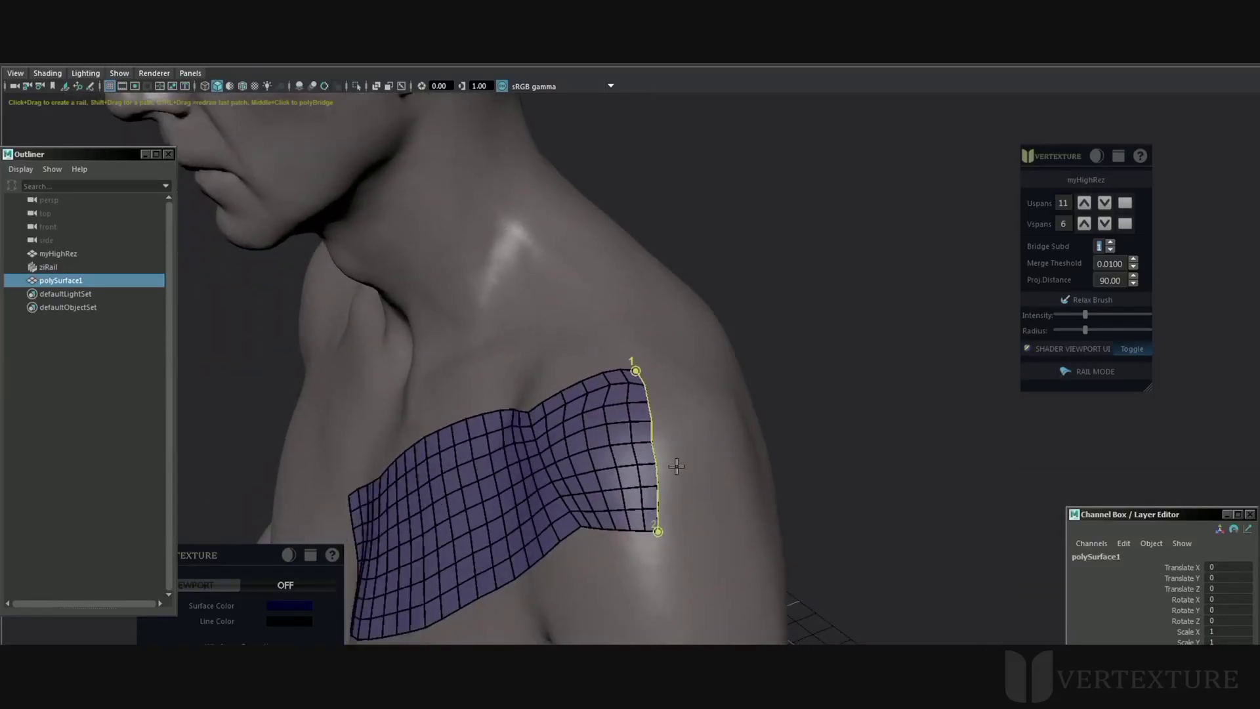
- Undo the shoulder extension and set the projection distance to 0.10
key(ctrl+z)
key(ctrl+z)
scroll(699, 464, up, 1)
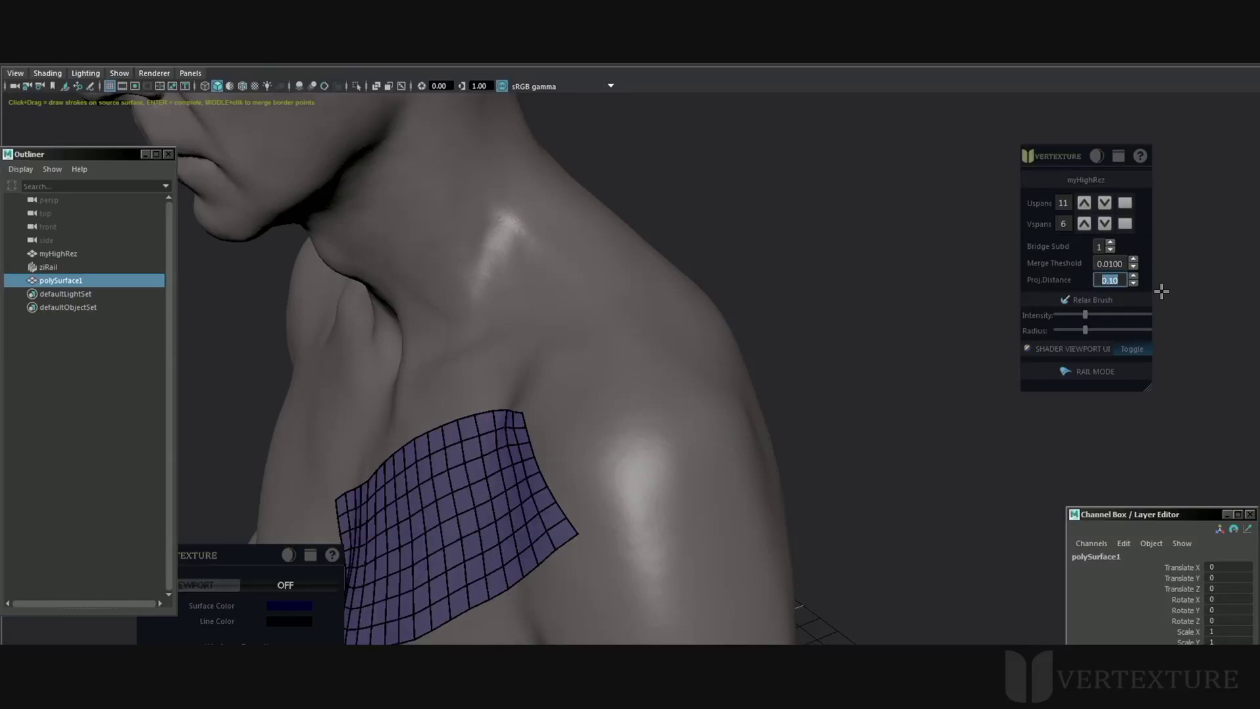
- Pick both corners of the chest patch's shoulder-side border as a rail and draw a stroke over the shoulder to extend it
alt+drag(594, 407, 568, 395)
click(566, 383)
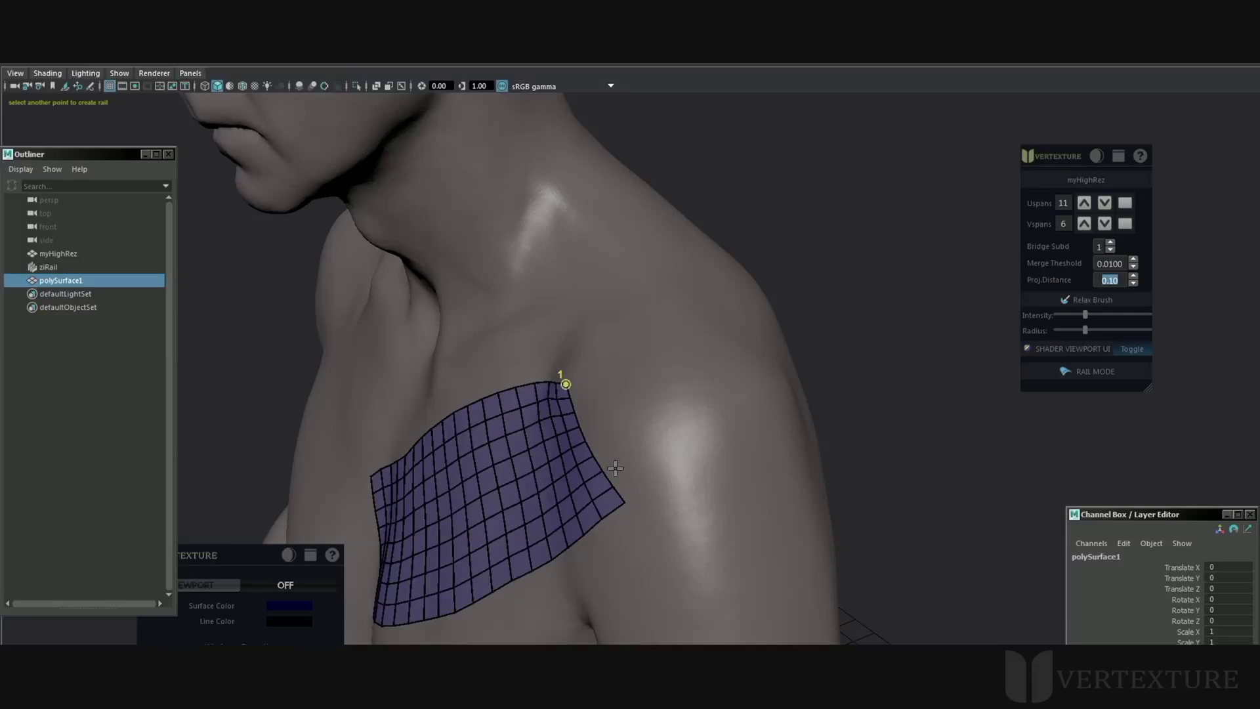
click(625, 500)
mouse_move(664, 367)
mouse_down()
mouse_move(683, 497)
mouse_move(704, 402)
mouse_move(711, 453)
mouse_up()
- Set the projection distance to 99
click(1120, 281)
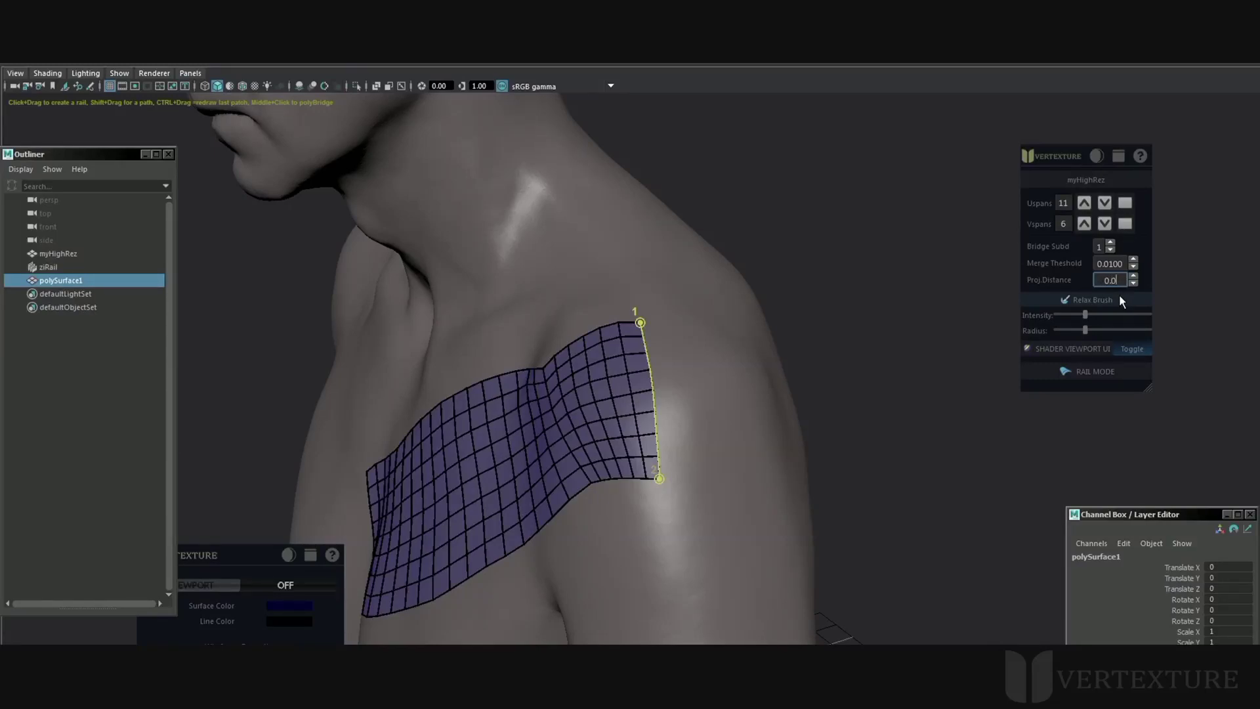
alt+drag(563, 410, 715, 384)
click(1108, 280)
- Extend the patch farther around the shoulder from its end border and complete the extension
alt+drag(872, 286, 664, 195)
click(595, 258)
click(611, 443)
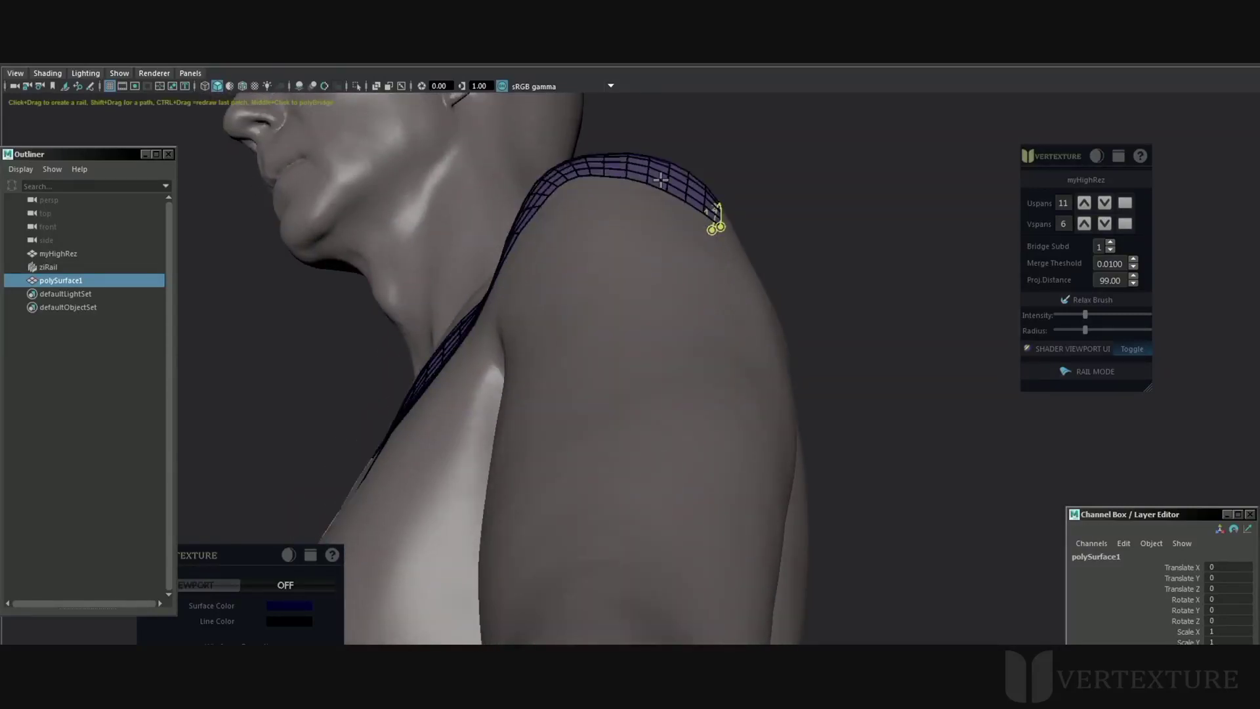
alt+drag(636, 166, 739, 378)
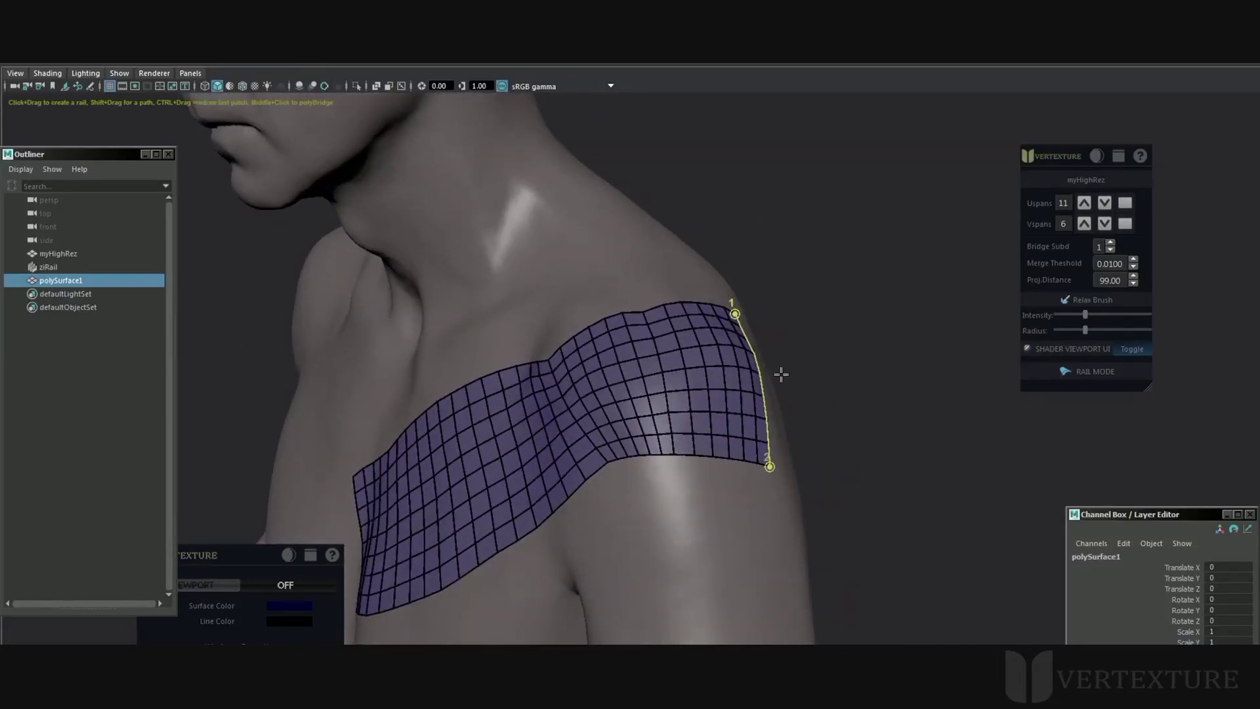
key(Return)
- Activate the Relax Brush, raise its intensity, and smooth the patch points across the chest and shoulder
click(1083, 301)
mouse_move(656, 394)
alt+mouse_down()
mouse_move(720, 442)
mouse_move(623, 437)
mouse_move(512, 407)
alt+mouse_up()
alt+drag(623, 459, 525, 368)
mouse_move(636, 305)
mouse_down()
mouse_move(659, 296)
mouse_move(679, 243)
mouse_up()
drag(479, 311, 722, 321)
drag(1085, 315, 1149, 315)
mouse_move(696, 282)
mouse_down()
mouse_move(487, 304)
mouse_move(391, 403)
mouse_up()
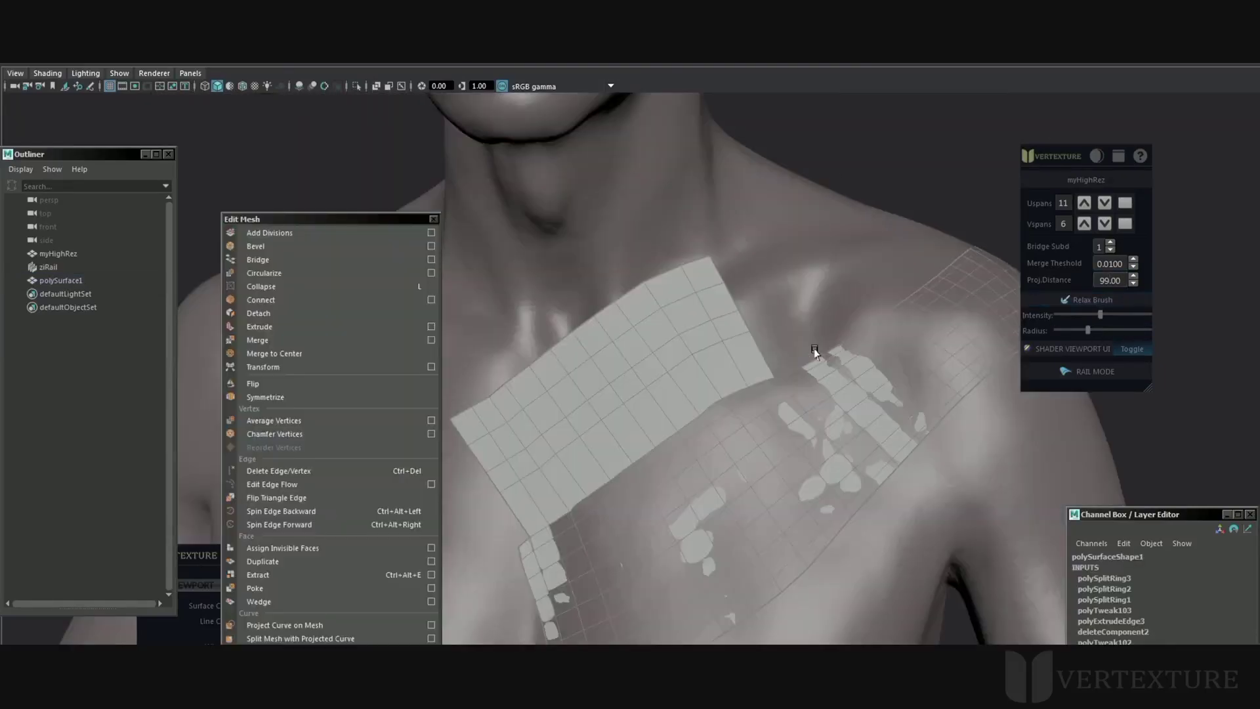
- Select polySurface1 and turn on its shader viewport display
alt+drag(814, 352, 780, 357)
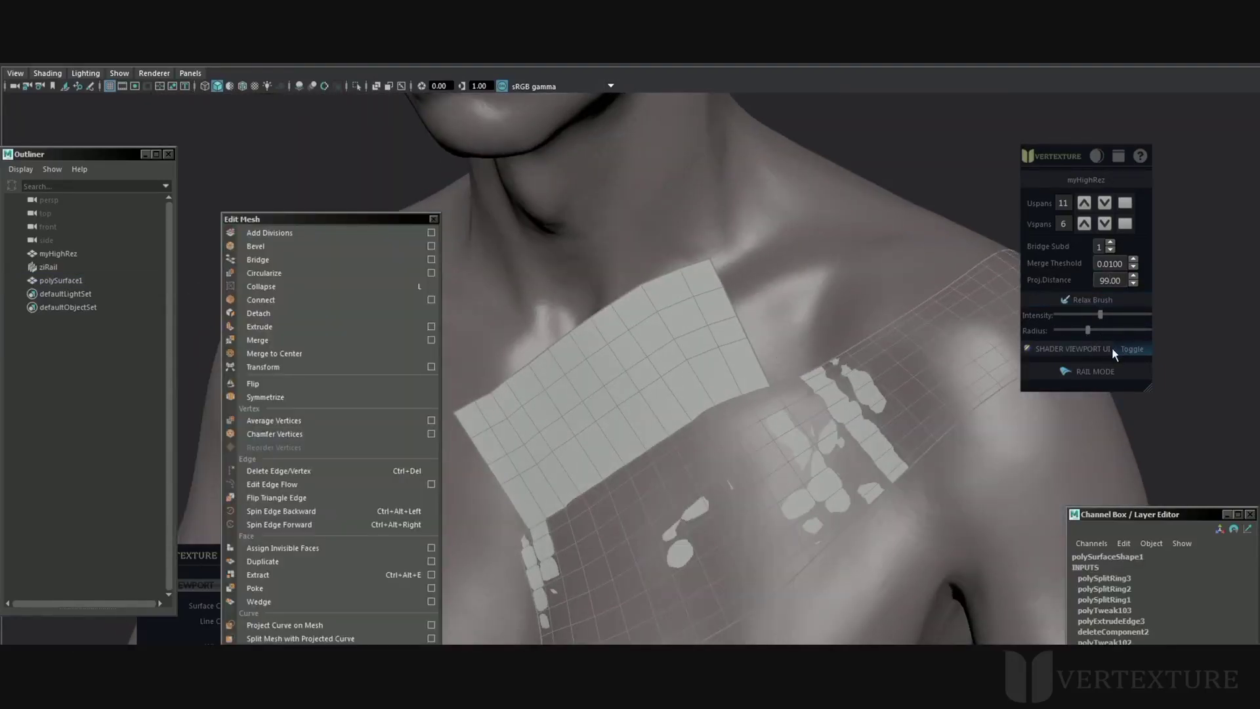
alt+right_drag(853, 346, 817, 345)
click(61, 280)
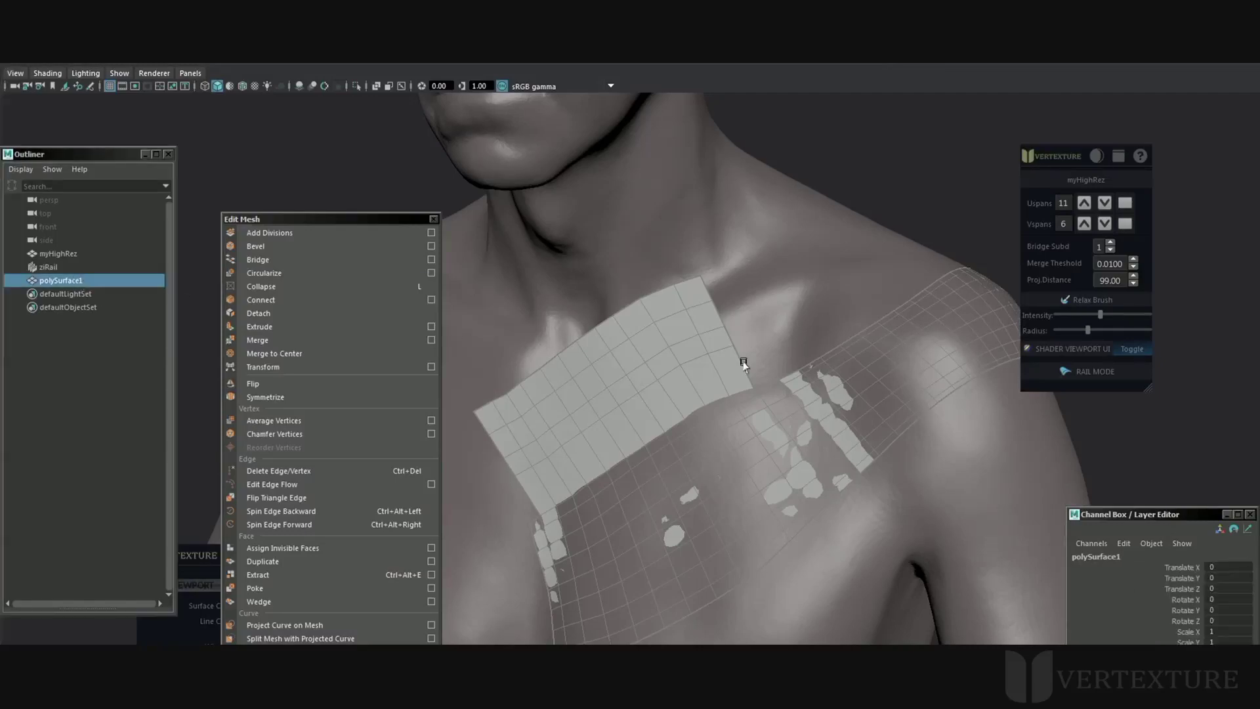
click(1129, 348)
alt+drag(988, 372, 733, 360)
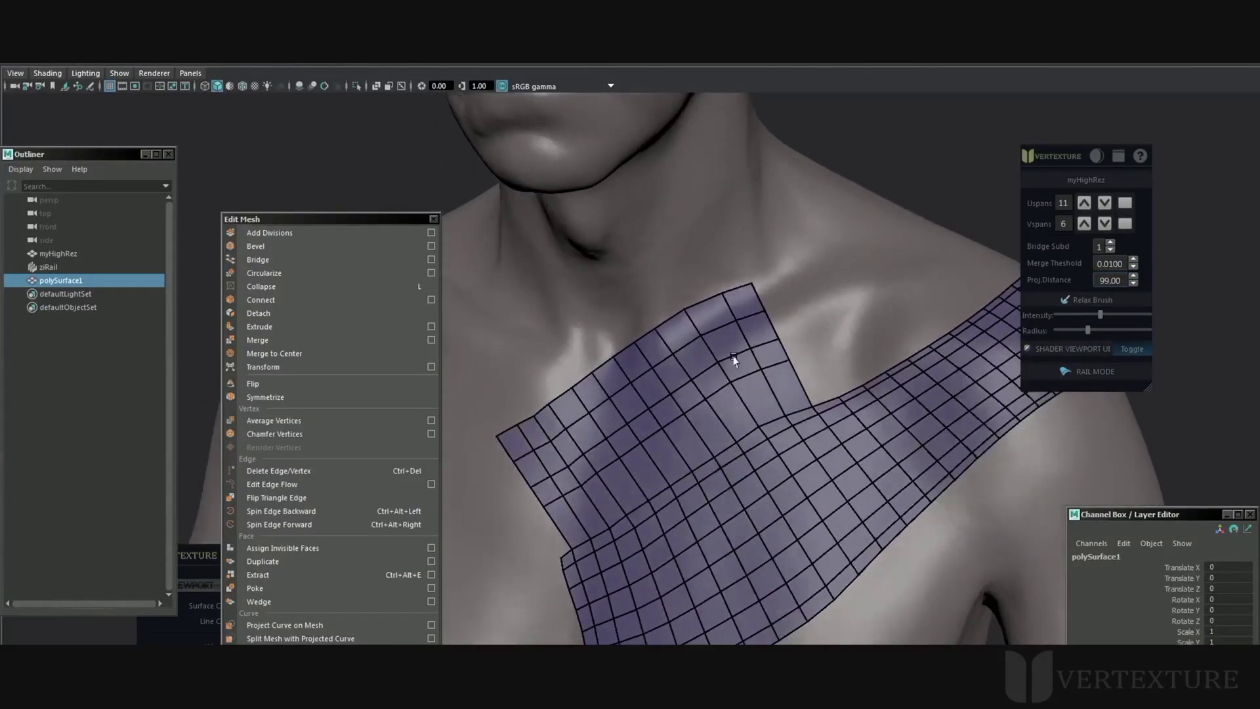
- Reactivate the Relax Brush, adjust its radius, and relax the points of the upper chest patch
click(1089, 301)
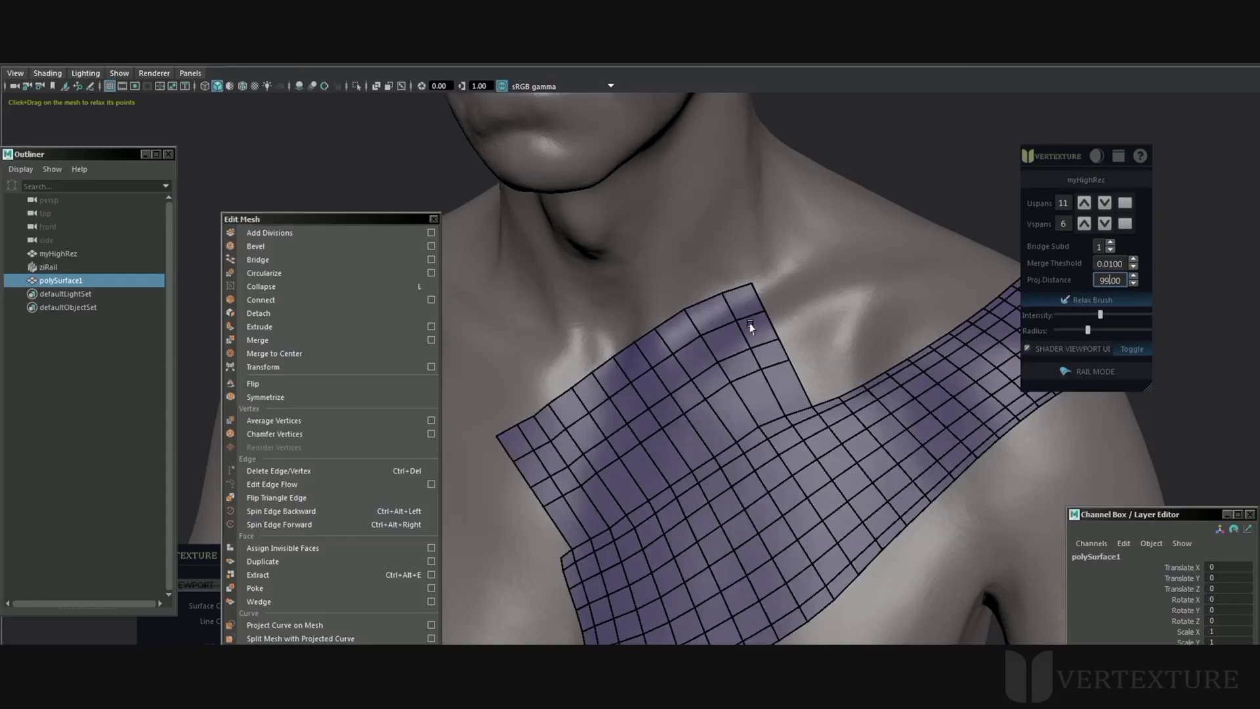
mouse_move(792, 320)
alt+mouse_down()
mouse_move(729, 315)
mouse_move(788, 348)
mouse_move(653, 357)
mouse_move(667, 385)
mouse_move(619, 393)
mouse_move(681, 446)
mouse_move(791, 412)
mouse_move(781, 410)
alt+mouse_up()
click(1074, 329)
mouse_move(606, 321)
mouse_down()
mouse_move(686, 413)
mouse_move(803, 389)
mouse_move(656, 393)
mouse_move(590, 459)
mouse_up()
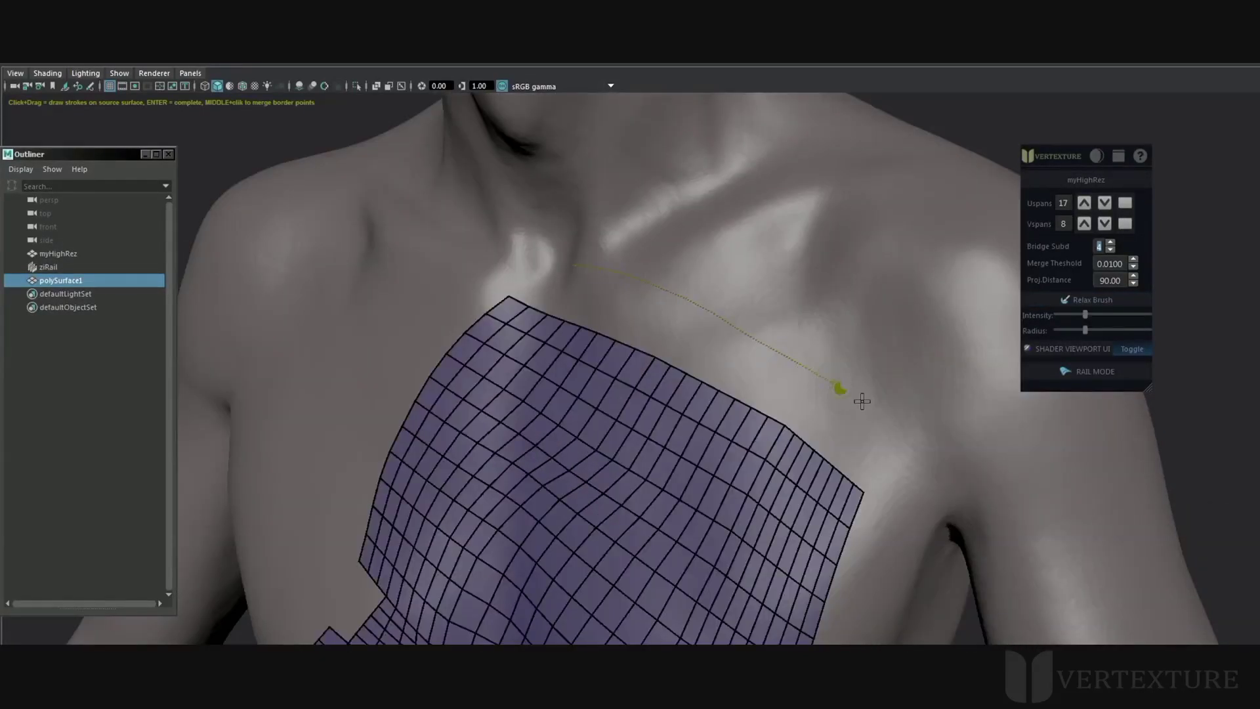
- Draw two strokes below the collarbone, above the chest patch, and complete them as a new patch
mouse_move(846, 394)
mouse_down()
mouse_move(882, 401)
mouse_move(779, 363)
mouse_up()
mouse_move(621, 240)
mouse_down()
mouse_move(807, 318)
mouse_move(955, 420)
mouse_up()
key(Return)
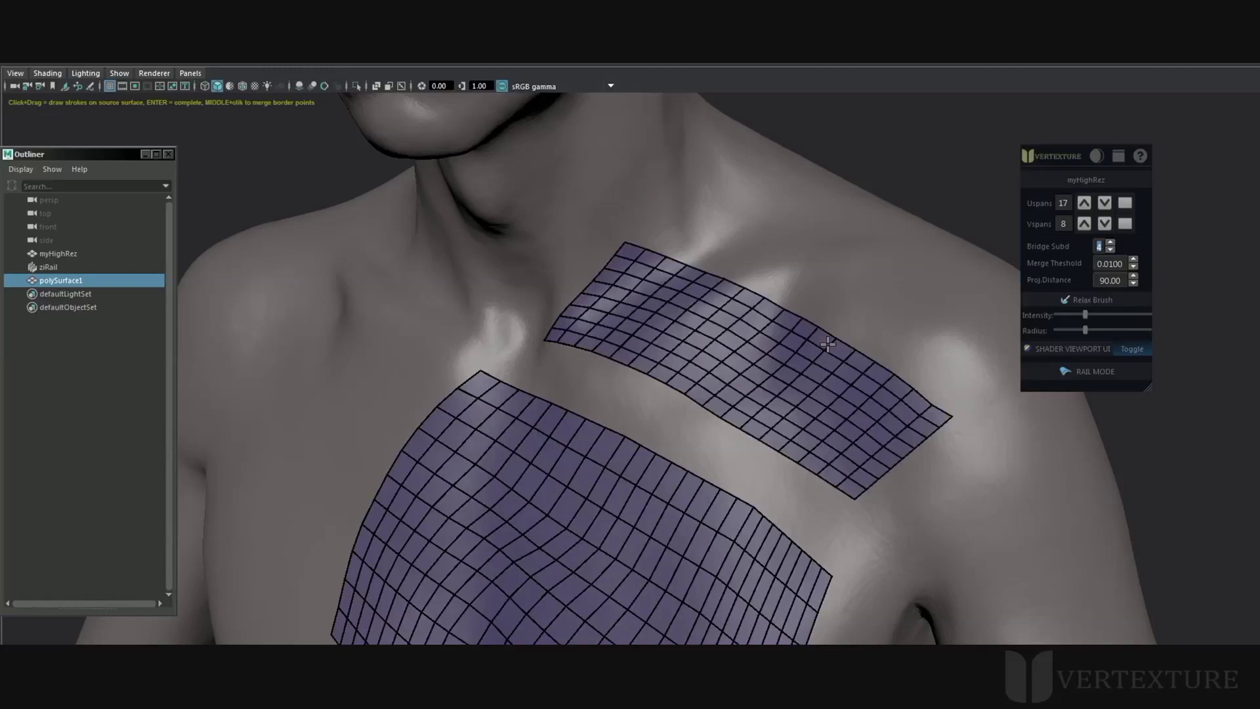
- Merge four pairs of facing border points between the collarbone patch and the upper edge of the chest patch
alt+right_drag(609, 383, 721, 398)
alt+middle_drag(666, 373, 657, 346)
middle_click(639, 336)
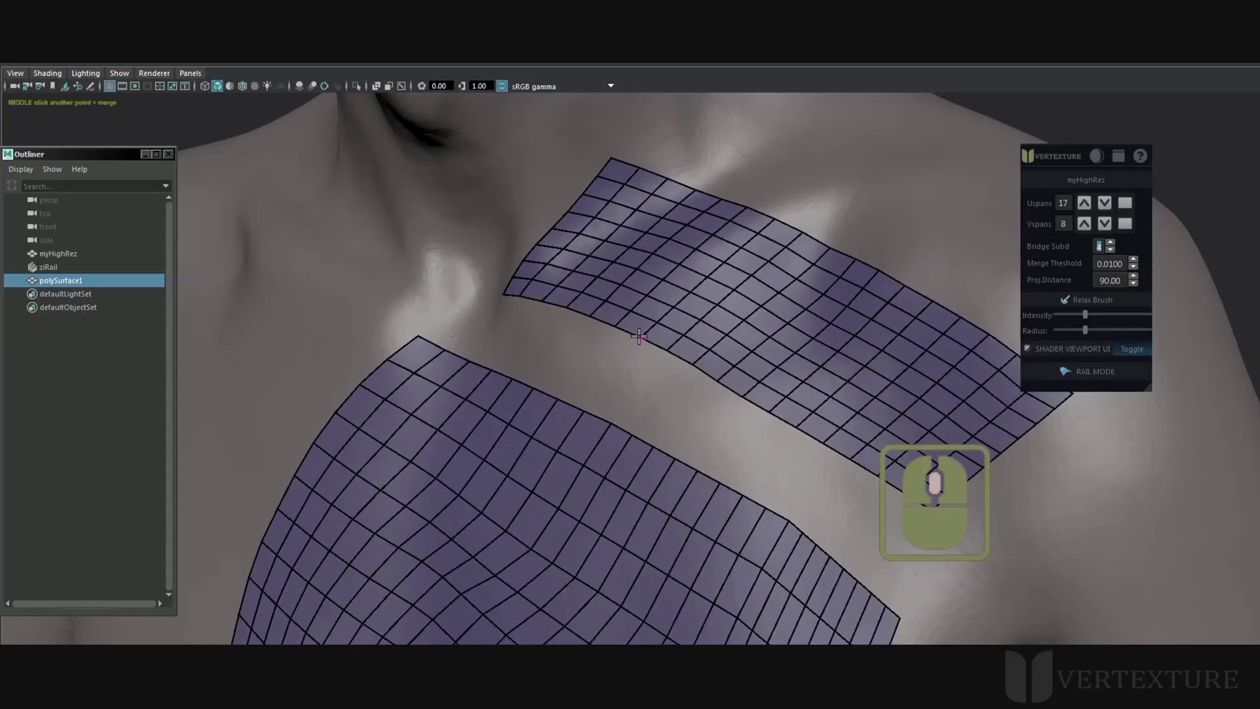
middle_click(582, 411)
middle_click(665, 350)
middle_click(611, 426)
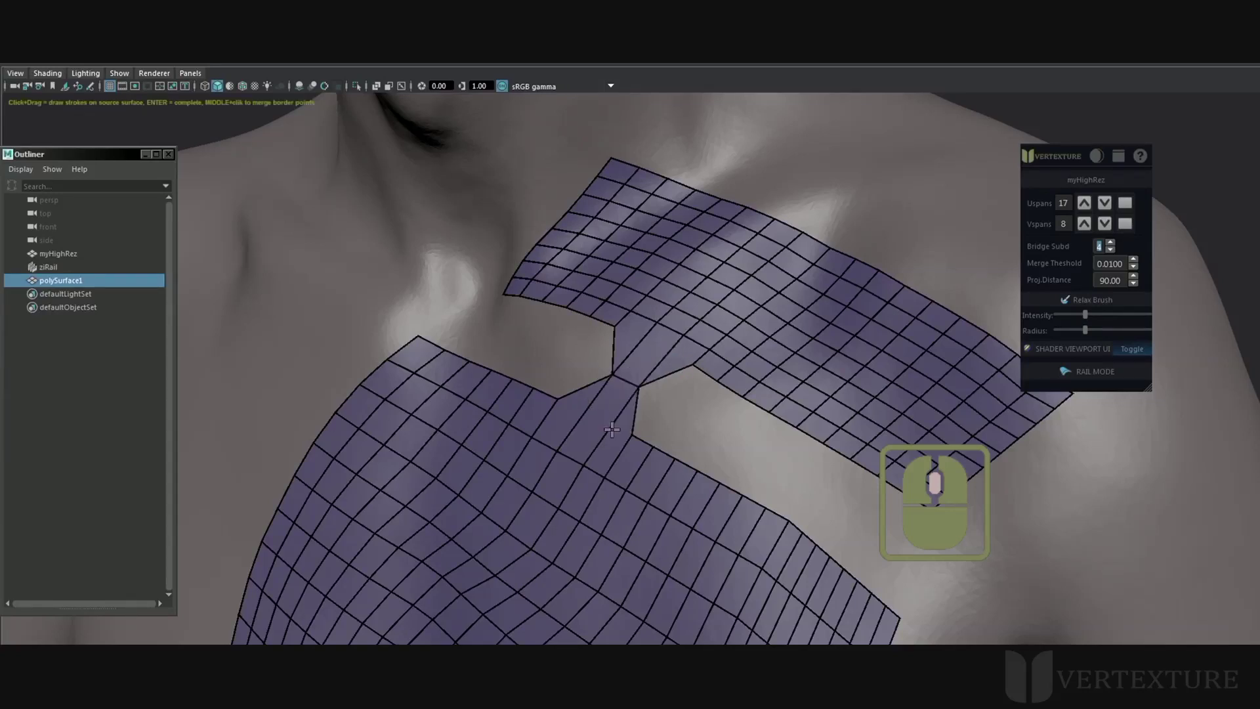
middle_click(694, 363)
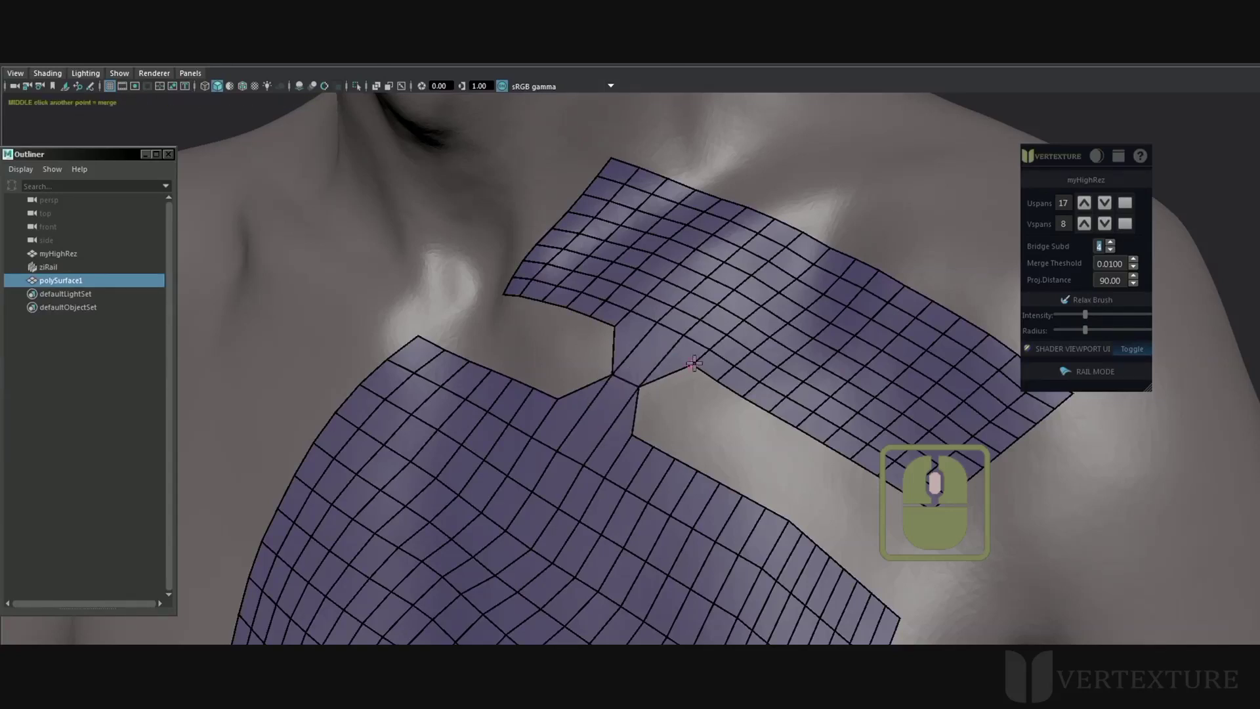
middle_click(633, 439)
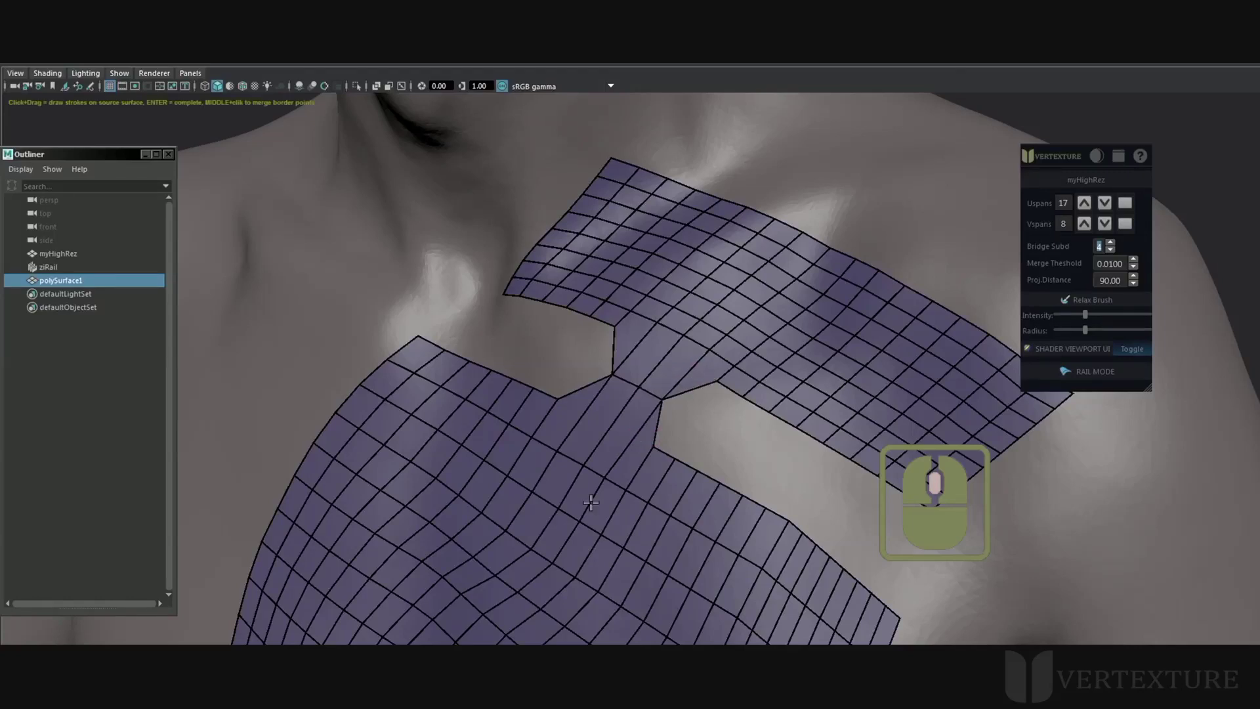
alt+drag(688, 450, 669, 448)
middle_click(652, 372)
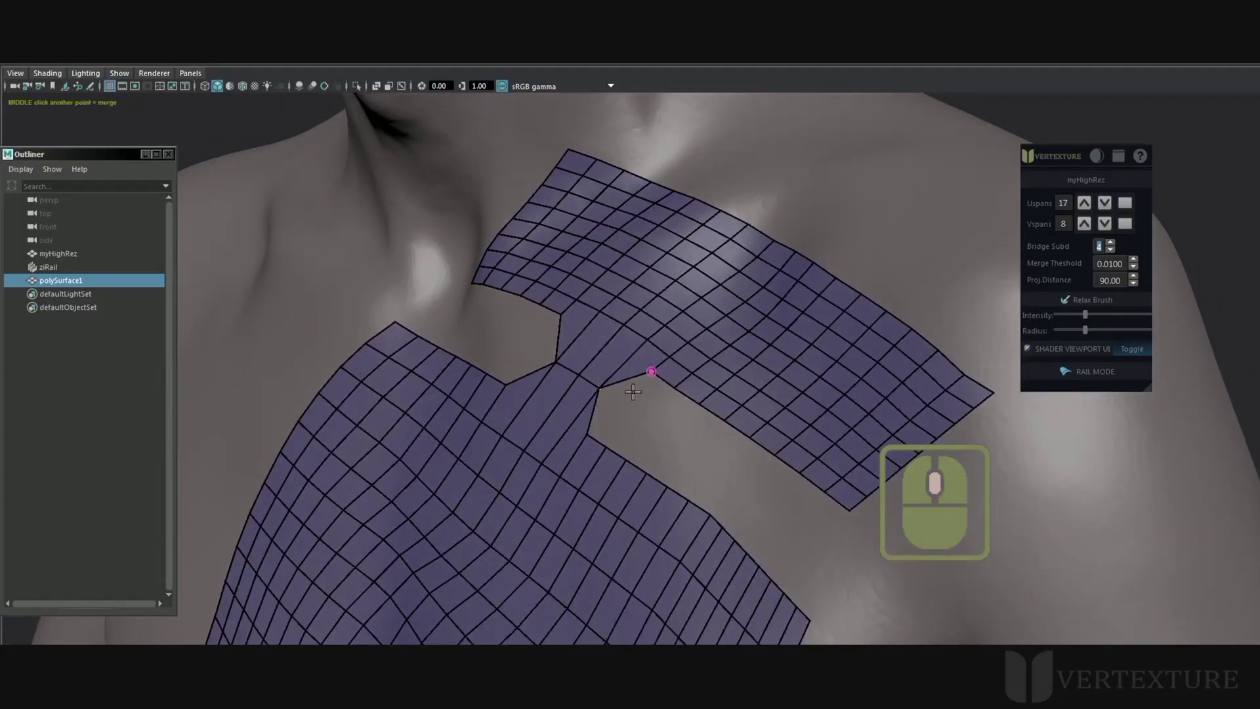
middle_click(585, 436)
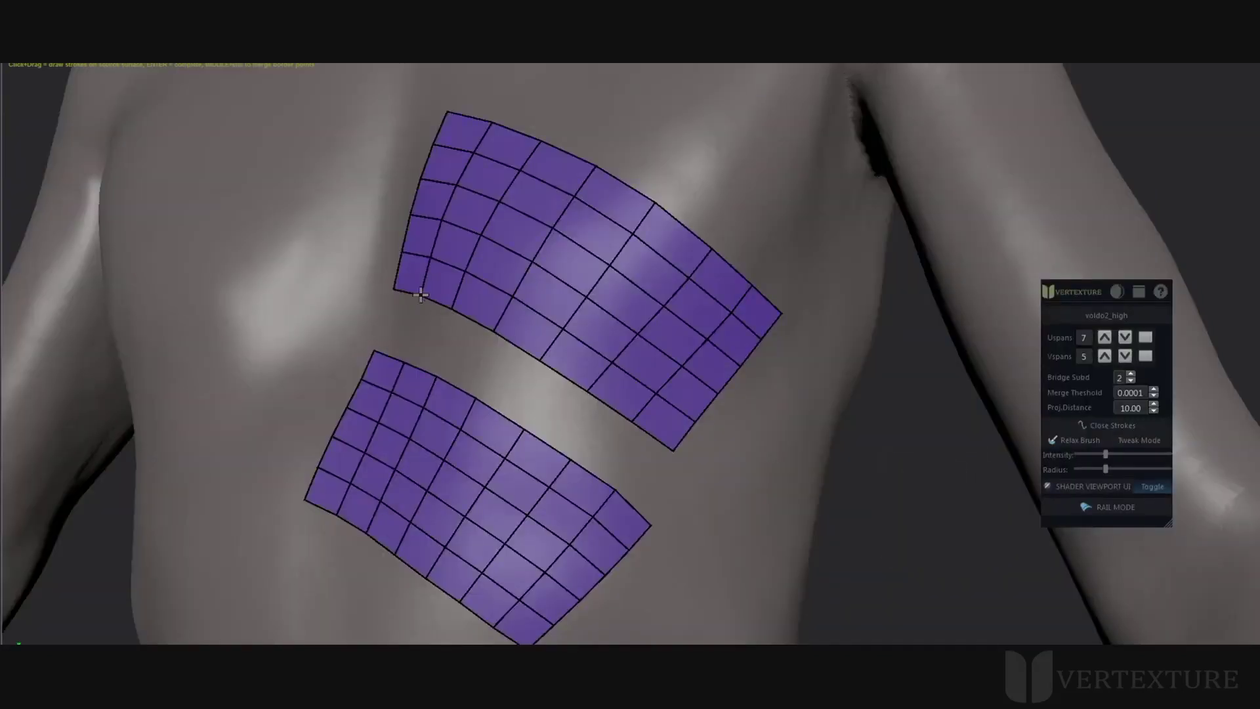
- Bridge the two abdominal patches between the second and second-to-last points of their facing borders
middle_click(420, 294)
middle_click(632, 422)
alt+middle_drag(441, 407, 423, 377)
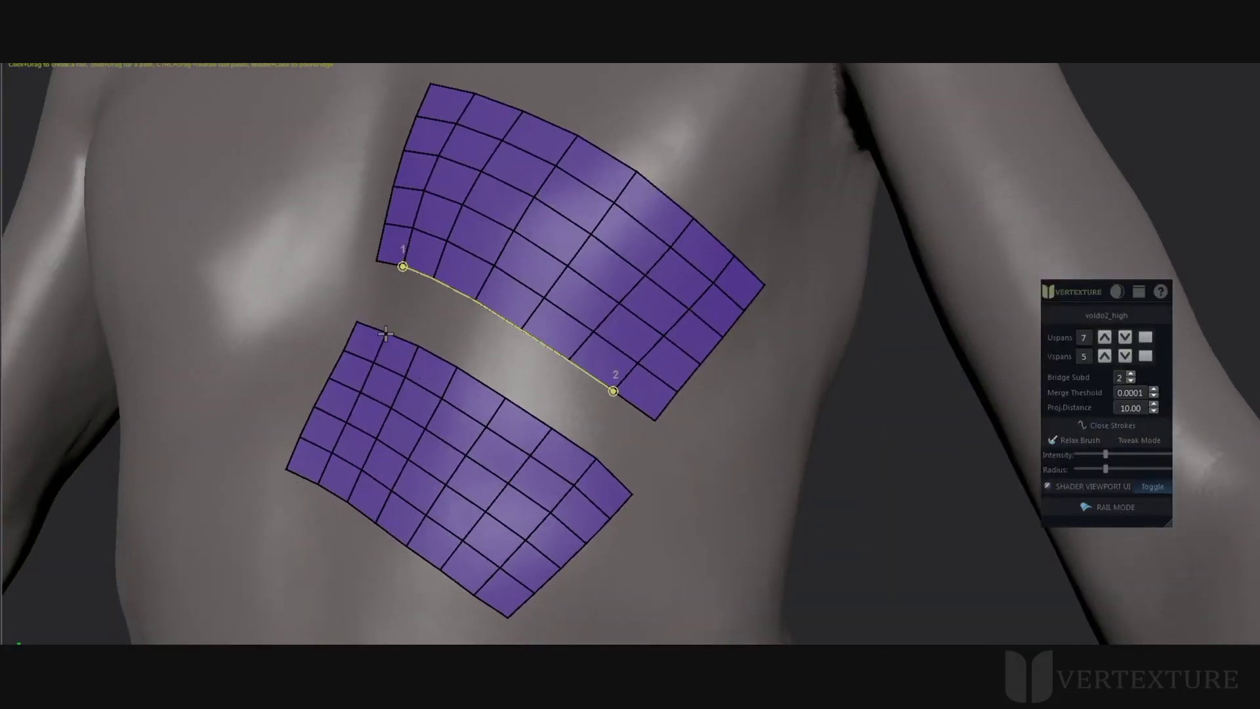
click(386, 333)
mouse_move(414, 345)
shift+middle_down()
mouse_move(454, 367)
mouse_move(428, 344)
mouse_move(436, 334)
shift+middle_up()
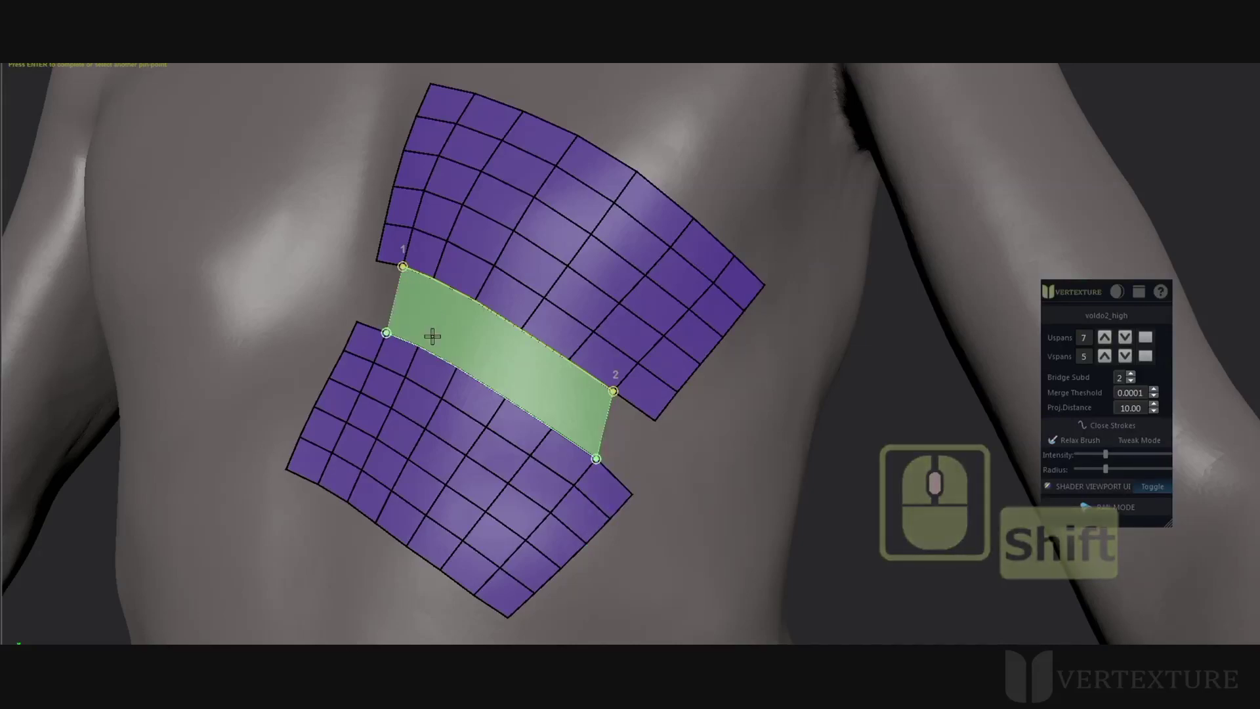
key(Return)
alt+drag(491, 300, 578, 346)
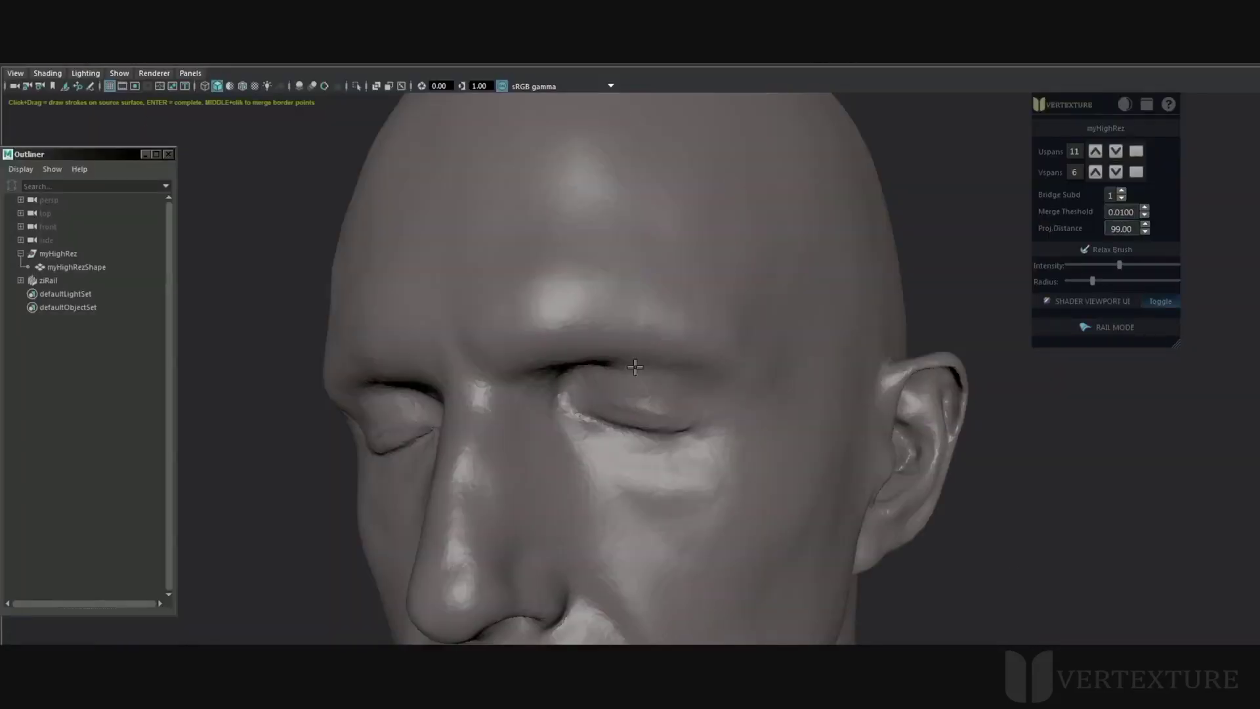
- Draw ten strokes radiating around the closed eye in order and complete them as a patch
drag(656, 286, 657, 286)
mouse_move(573, 296)
mouse_down()
mouse_move(595, 374)
mouse_move(496, 348)
mouse_up()
drag(507, 431, 507, 432)
drag(591, 420, 558, 468)
drag(619, 434, 637, 495)
drag(666, 438, 701, 493)
drag(752, 417, 755, 417)
drag(737, 340, 738, 339)
mouse_move(641, 381)
mouse_down()
mouse_move(654, 324)
mouse_move(687, 293)
mouse_up()
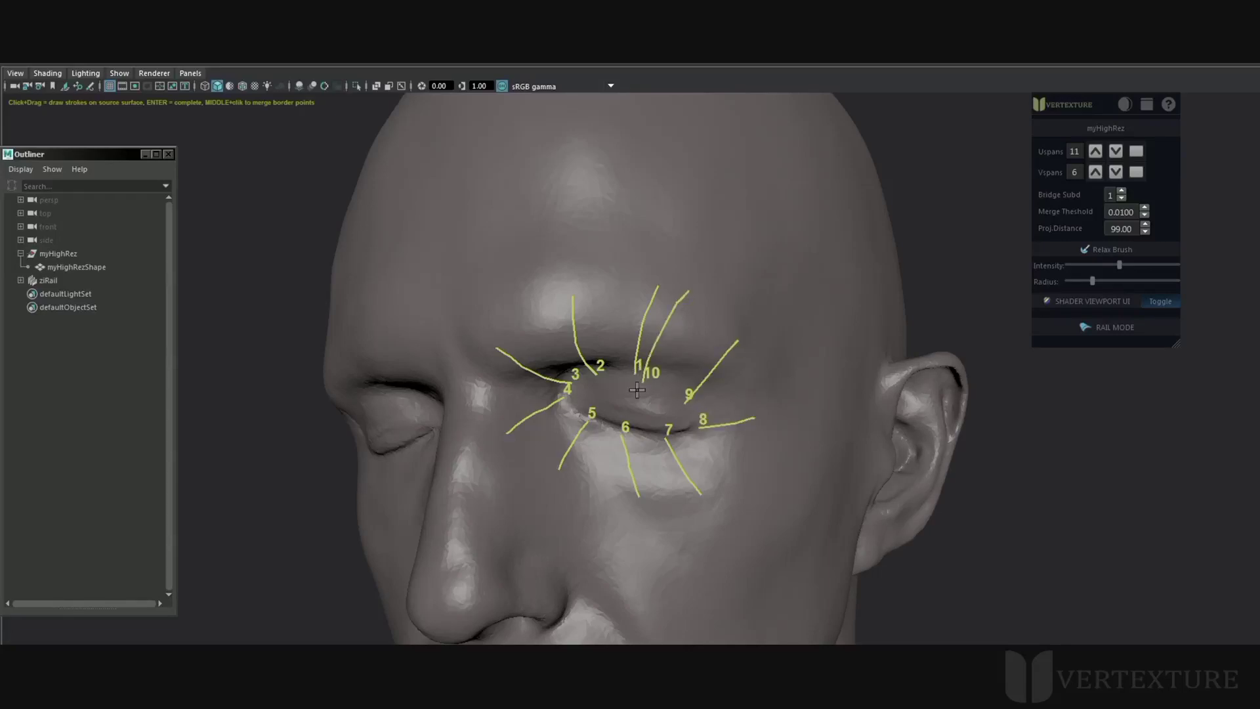
key(Return)
- Reduce the eye patch to 5 U spans
alt+right_drag(568, 371, 701, 364)
click(1115, 152)
click(1114, 153)
click(1115, 152)
click(1114, 152)
click(1115, 153)
click(1115, 153)
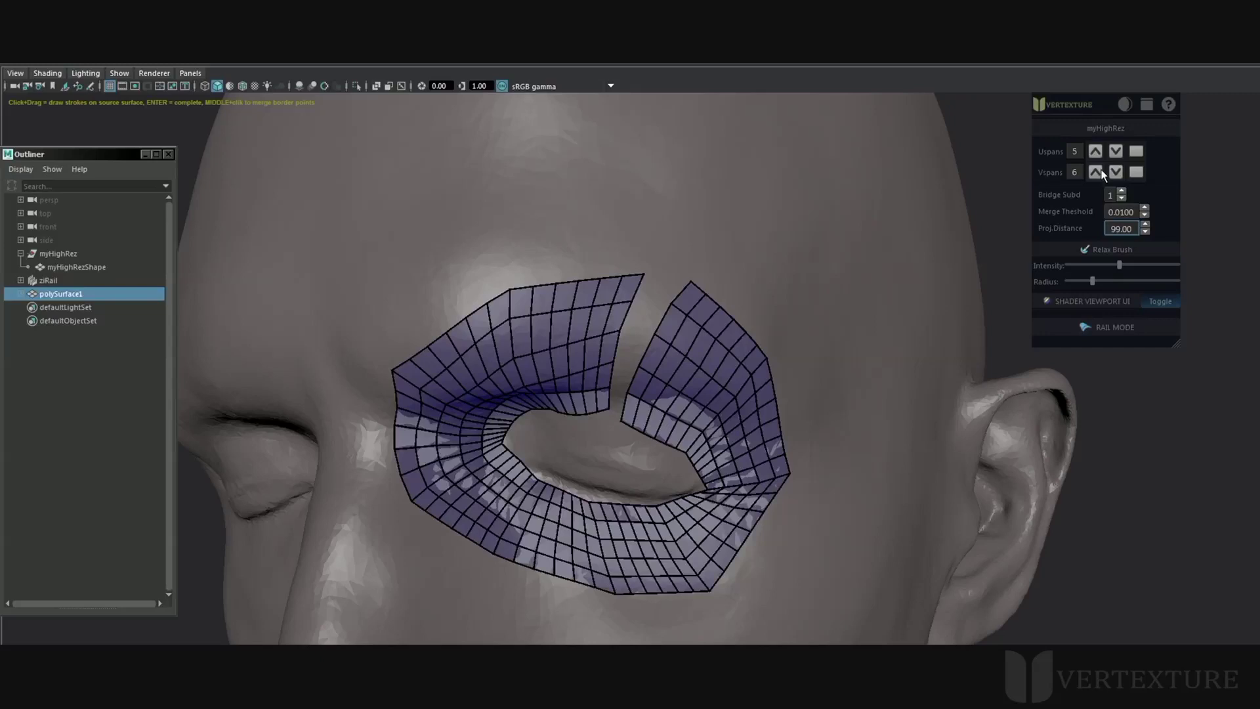
- Try a denser V subdivision of 8 on the eye patch and settle on 3 V spans
click(1094, 173)
click(1095, 172)
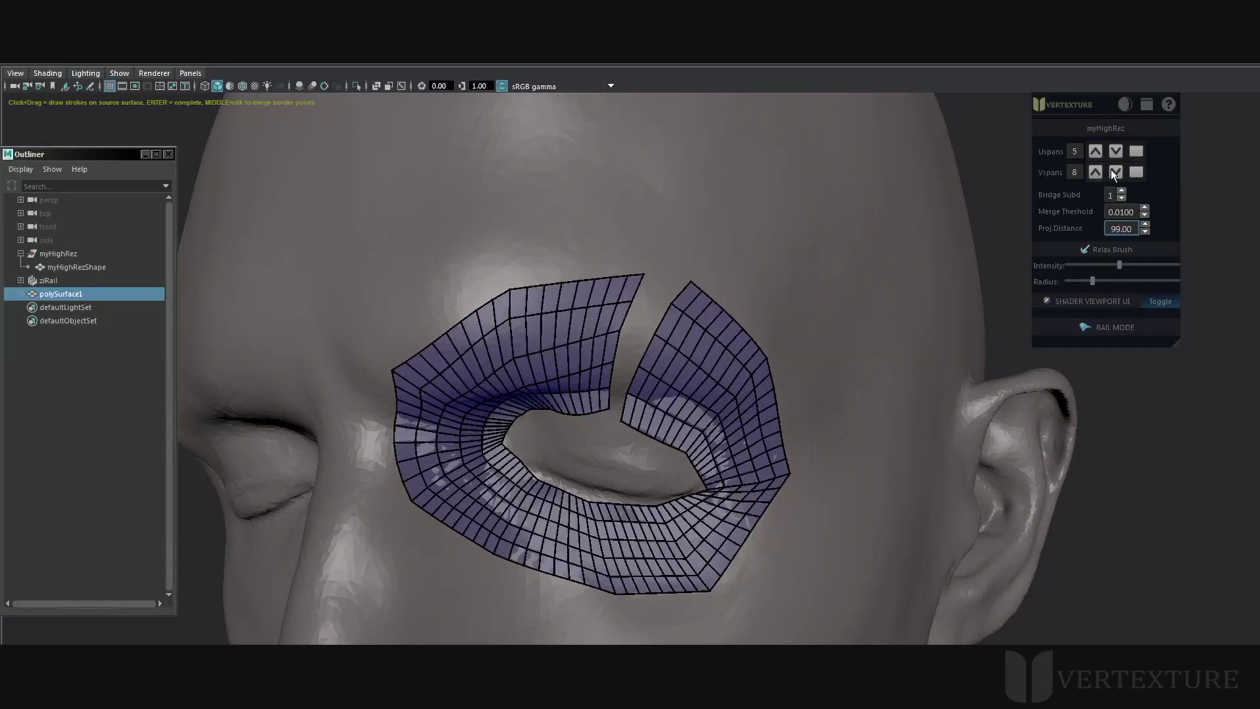
click(1115, 173)
click(1115, 172)
click(1116, 173)
click(1115, 172)
click(1116, 172)
- Bridge the gap above the eye between the two open ends of the eye patch
scroll(720, 272, up, 3)
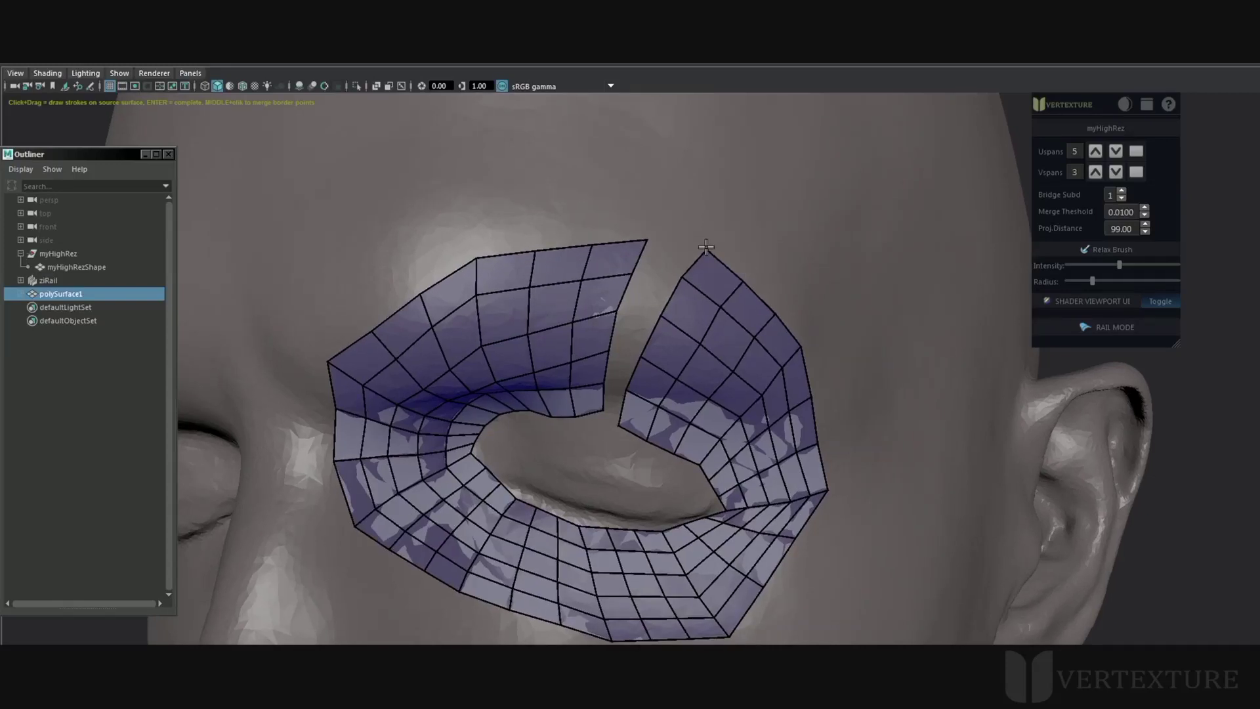
click(705, 249)
click(617, 425)
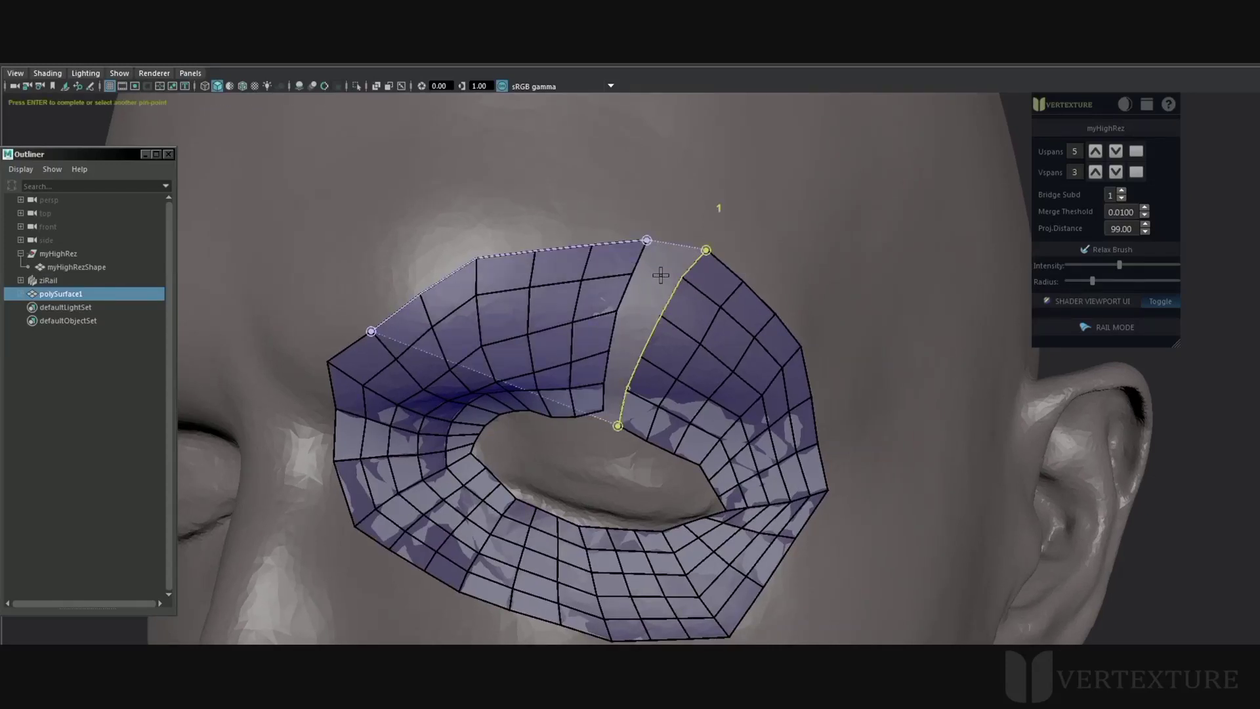
click(681, 277)
key(ctrl+z)
alt+drag(631, 275, 663, 352)
key(Return)
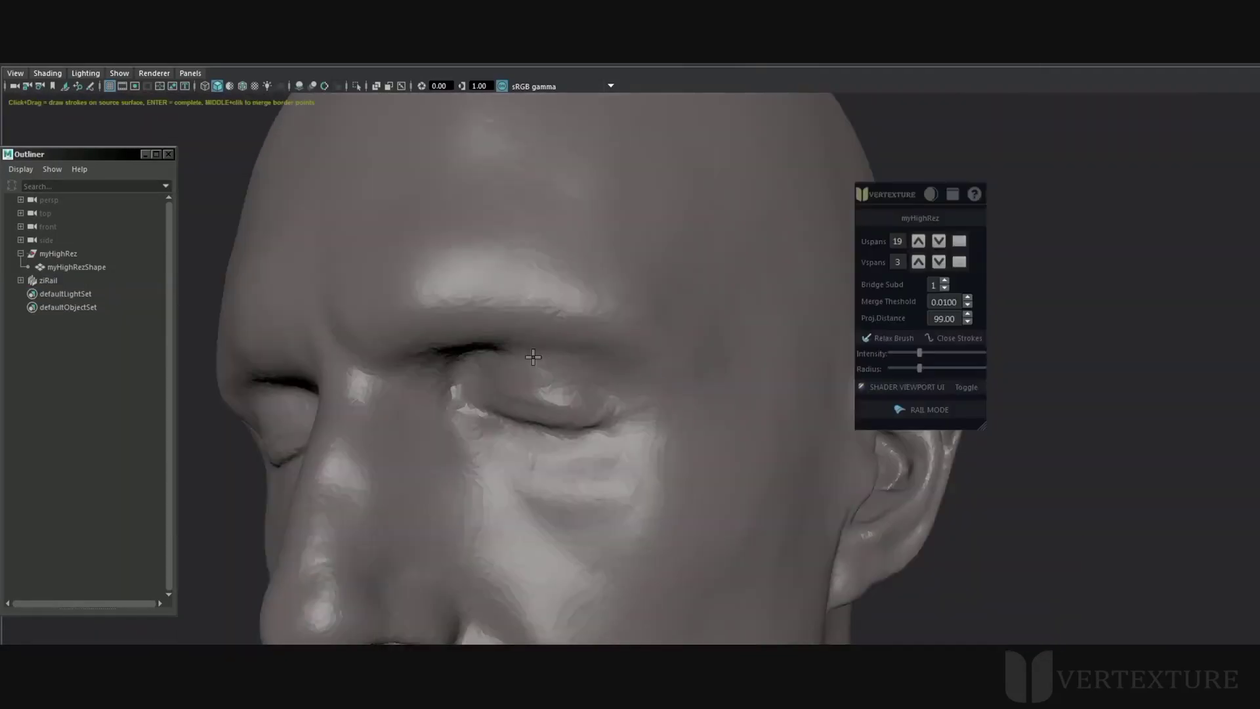
- Draw an inner and an outer closed loop stroke around the eye and complete them as a ring patch
drag(532, 358, 519, 355)
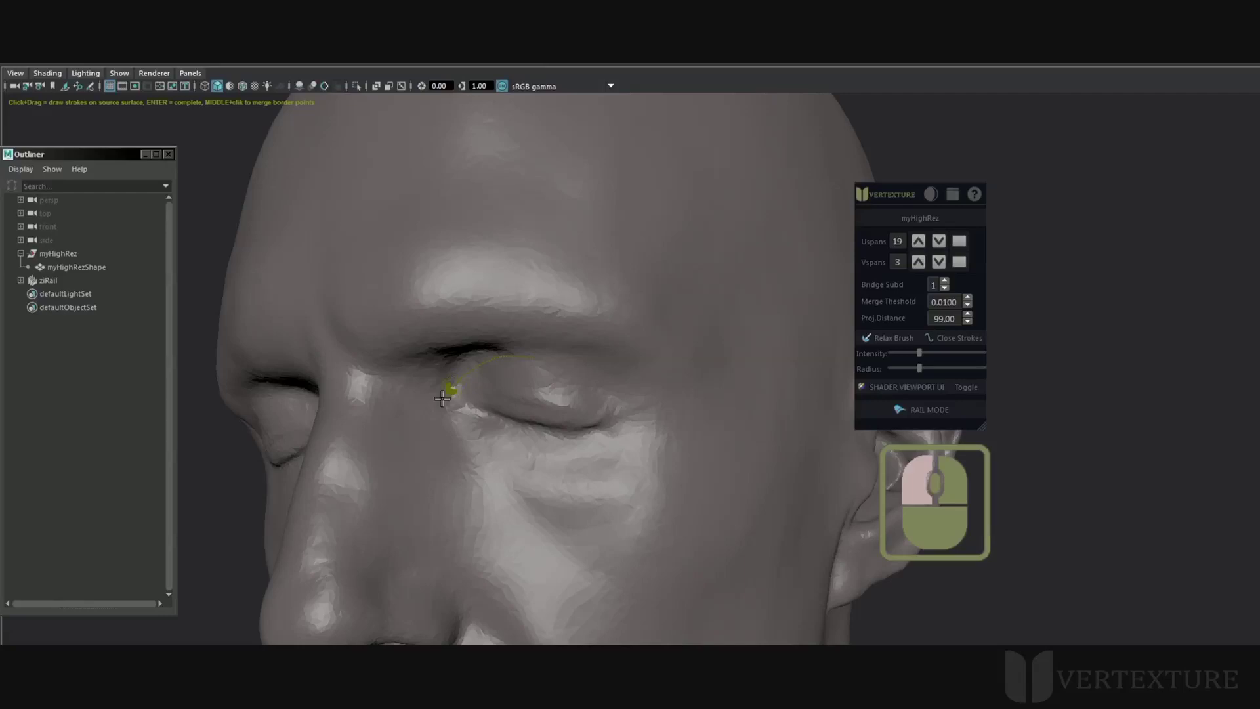
mouse_move(535, 468)
mouse_down()
mouse_move(630, 388)
mouse_move(534, 358)
mouse_up()
drag(512, 275, 382, 412)
mouse_move(526, 529)
mouse_down()
mouse_move(683, 366)
mouse_move(554, 273)
mouse_move(522, 274)
mouse_up()
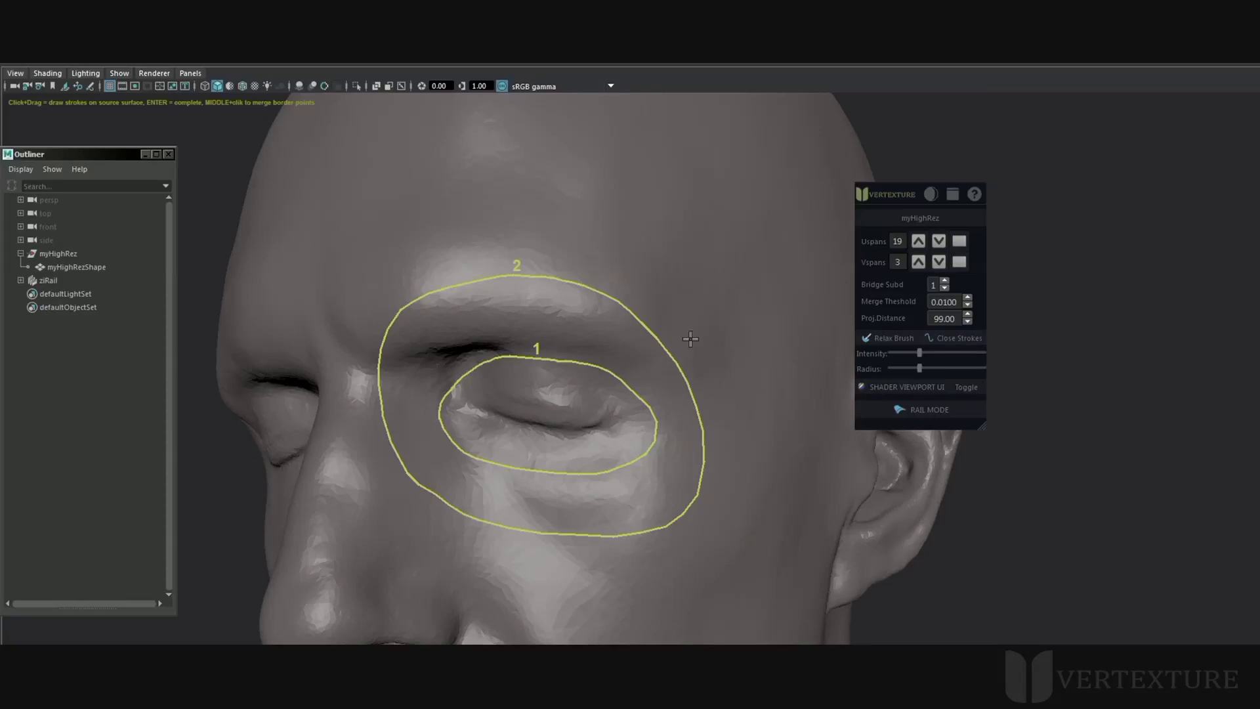
key(Return)
- Raise the eye ring patch to 37 U spans
click(918, 242)
click(918, 241)
click(918, 242)
click(917, 242)
click(918, 242)
click(918, 241)
click(918, 242)
click(918, 241)
click(919, 242)
click(918, 242)
click(919, 242)
click(918, 242)
click(918, 242)
click(918, 242)
click(918, 242)
click(919, 242)
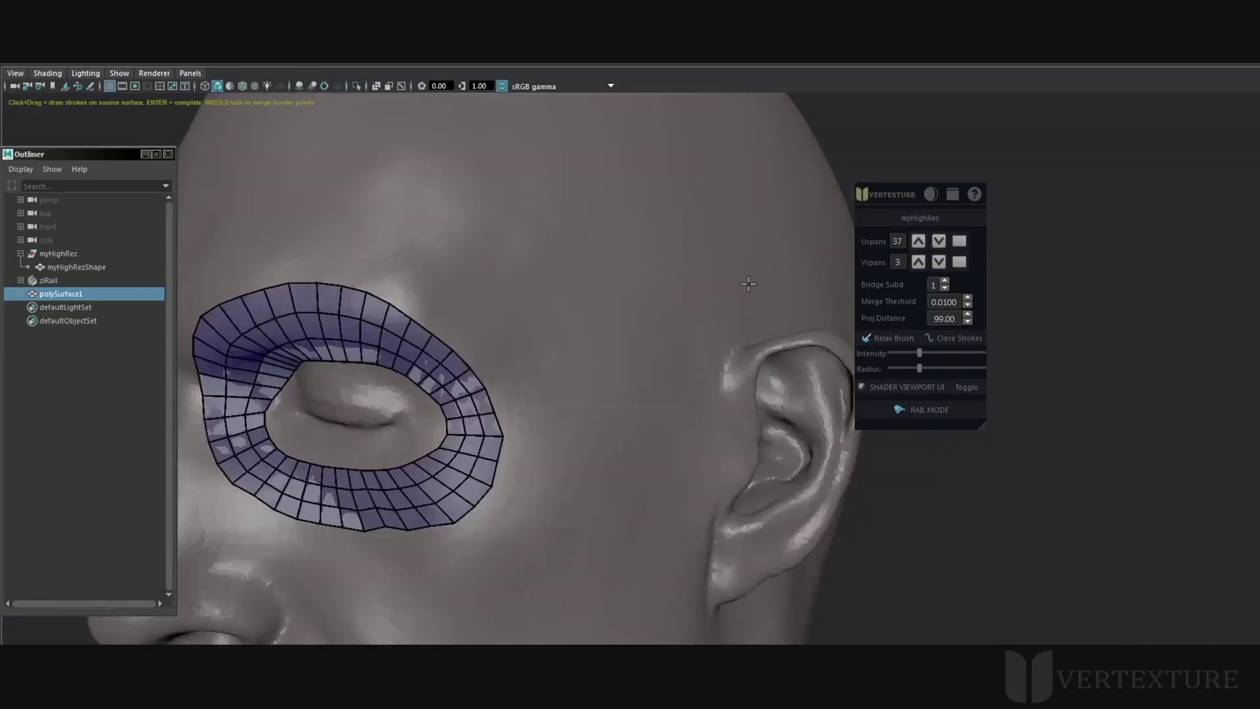
- Increase the number of V spans across the eye ring patch
click(940, 262)
alt+middle_drag(499, 308, 729, 315)
alt+drag(728, 315, 620, 316)
click(918, 261)
click(918, 262)
click(918, 262)
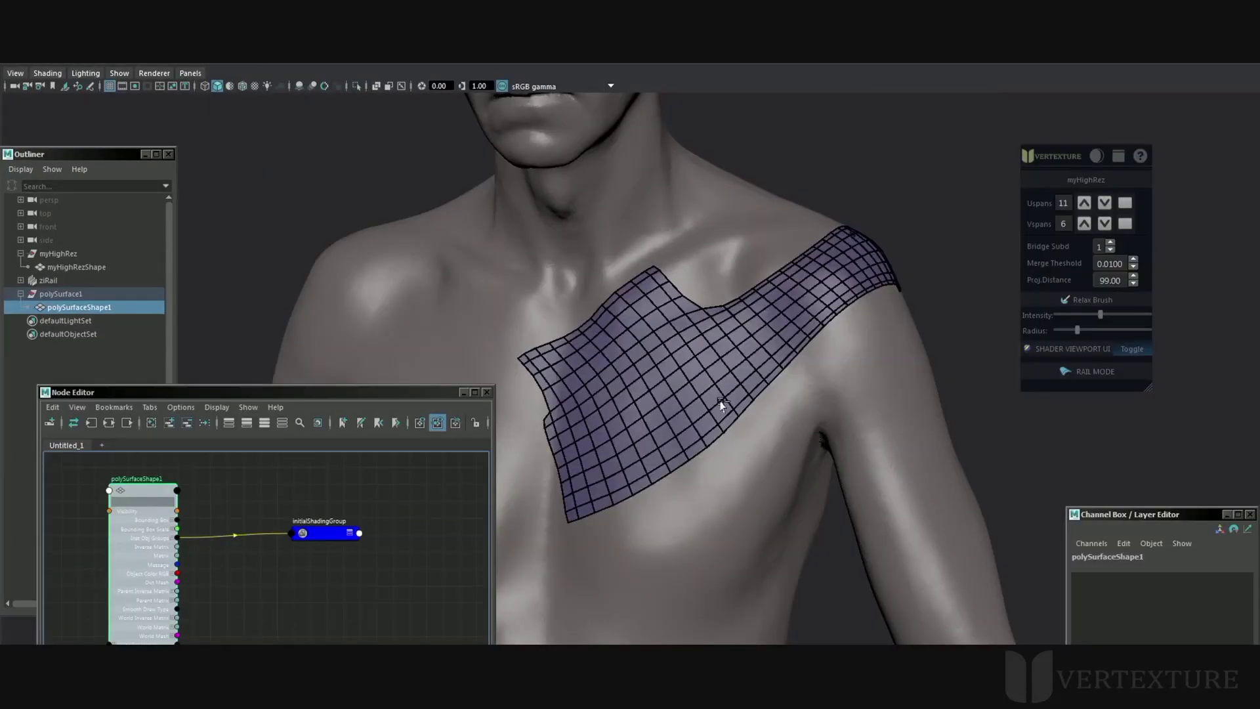
- Start Rail Mode, define a boundary line along the chest patch's lower edge, and draw a stroke below it to extend the mesh
alt+drag(721, 403, 758, 400)
click(1088, 374)
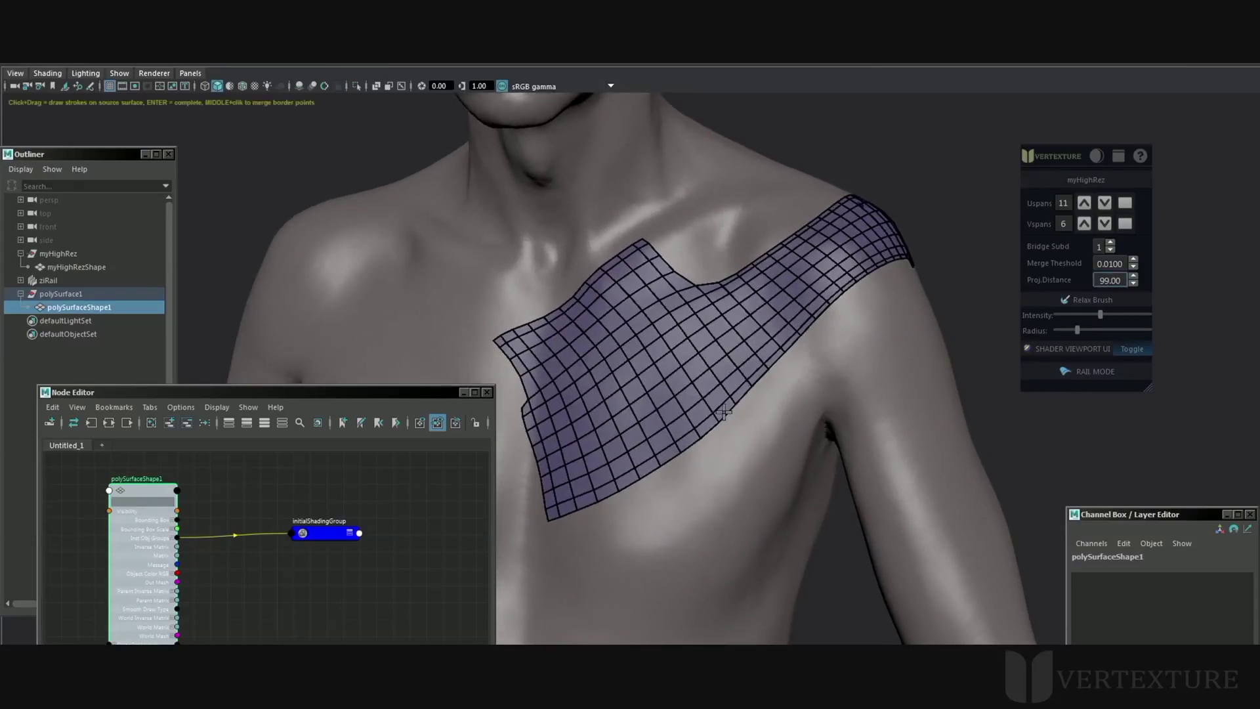
alt+middle_drag(723, 412, 716, 396)
click(740, 370)
click(586, 487)
mouse_move(761, 401)
mouse_down()
mouse_move(694, 504)
mouse_move(622, 553)
mouse_up()
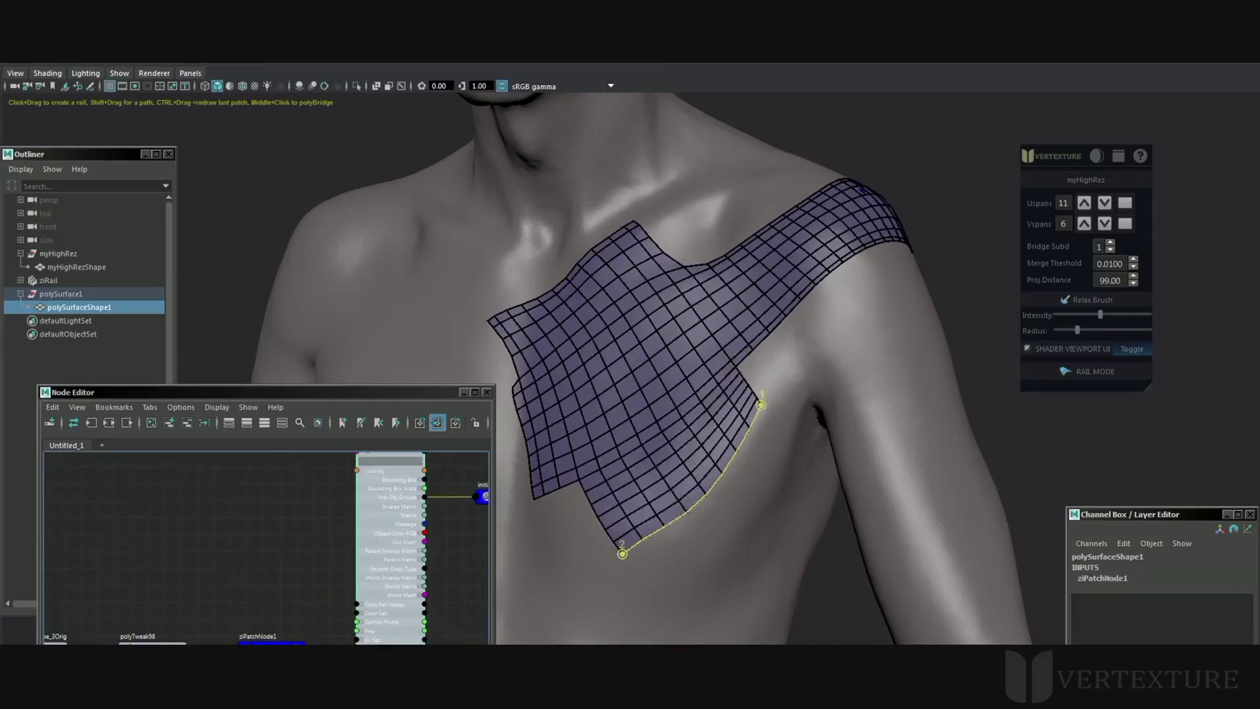
- Inspect ziPatchNode1 in the Node Editor and extend the chest mesh further with another stroke parallel to its new border
scroll(276, 630, up, 7)
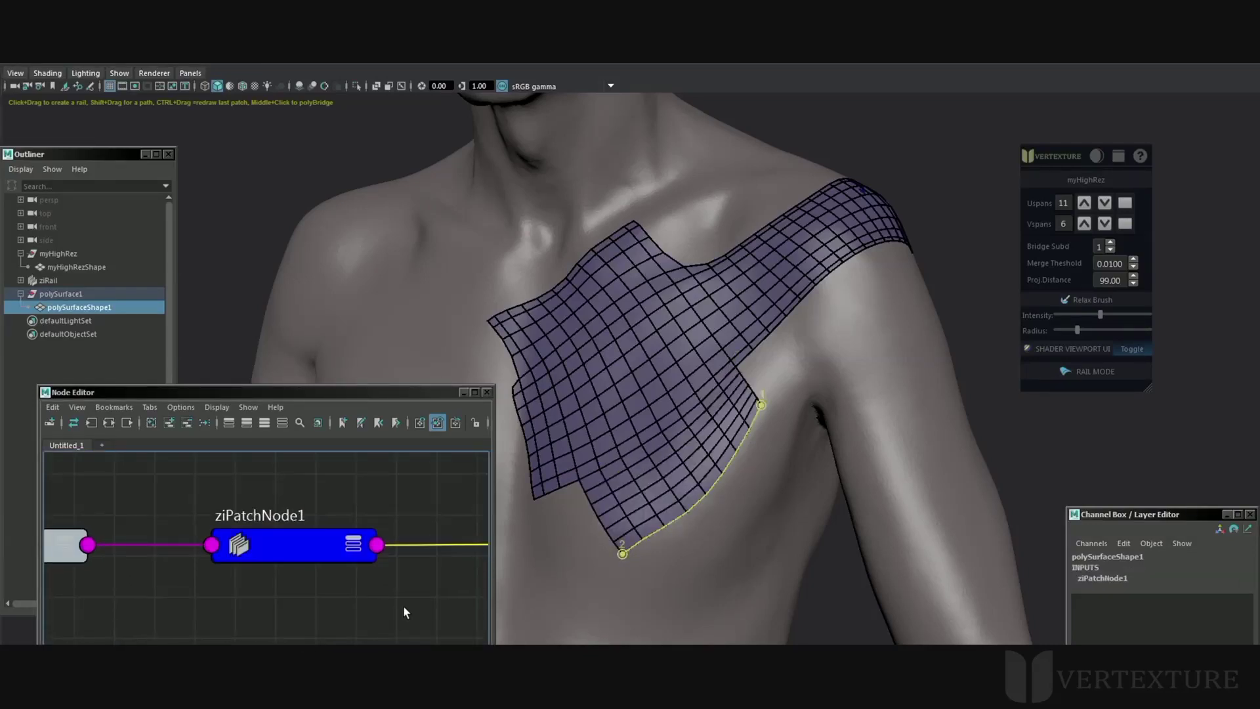
scroll(354, 562, down, 1)
scroll(387, 550, down, 7)
alt+middle_drag(408, 515, 239, 582)
mouse_move(731, 503)
alt+mouse_down()
mouse_move(710, 504)
mouse_move(696, 468)
alt+mouse_up()
drag(775, 432, 701, 537)
drag(656, 584, 648, 580)
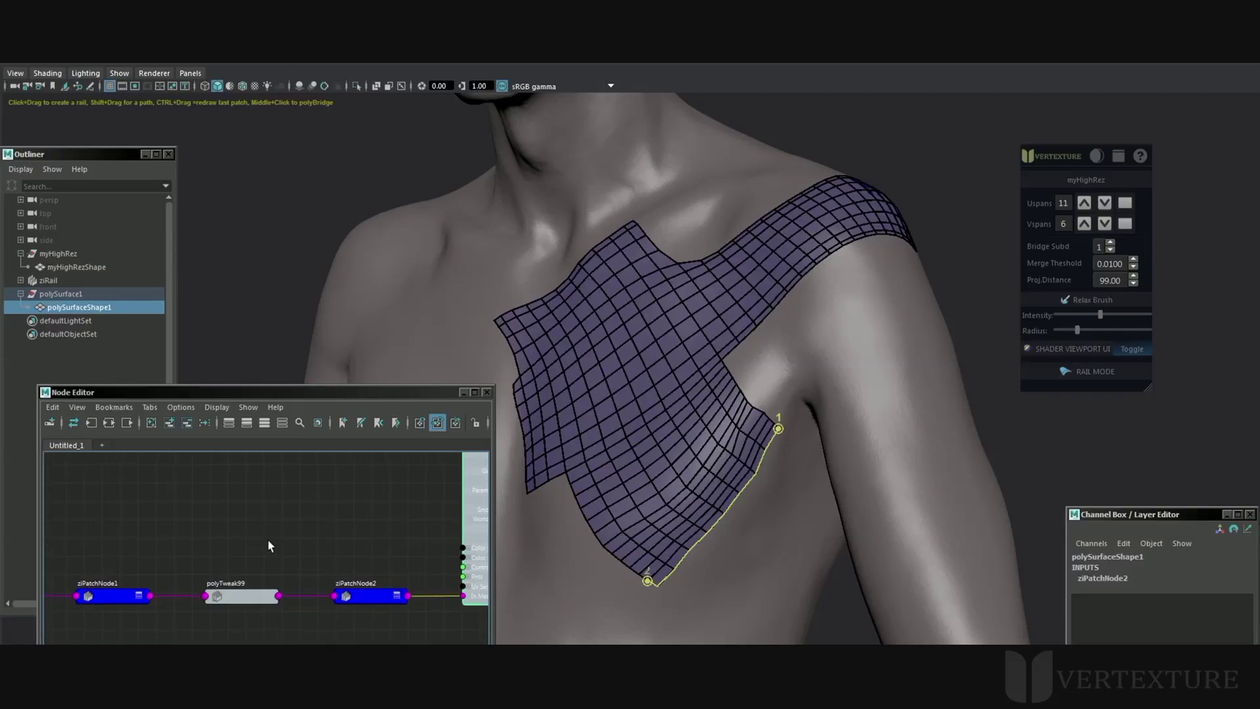
- Examine the chain of ziPatchNode and polyTweak nodes in the Node Editor and complete the last chest patch
scroll(157, 559, up, 3)
alt+middle_drag(306, 563, 162, 584)
alt+right_drag(341, 534, 262, 534)
alt+middle_drag(321, 527, 184, 533)
alt+middle_drag(393, 516, 291, 648)
scroll(223, 616, down, 3)
mouse_move(664, 488)
alt+mouse_down()
mouse_move(675, 486)
mouse_move(663, 484)
alt+mouse_up()
key(Return)
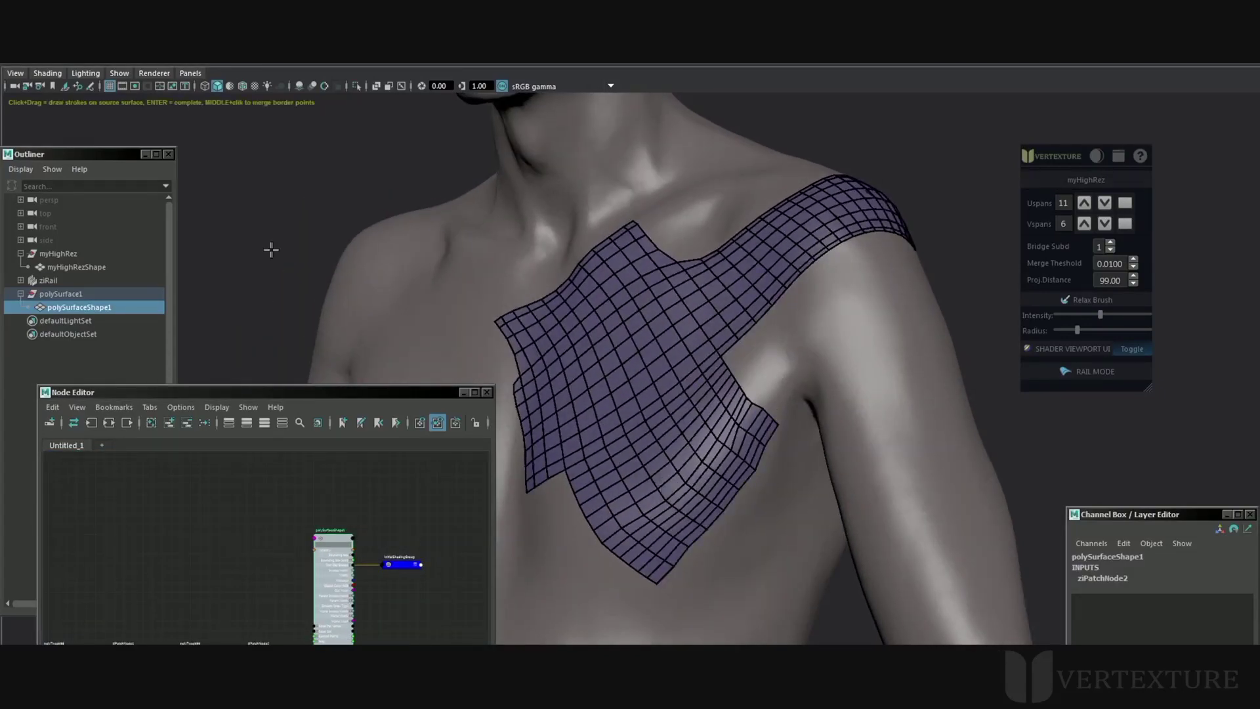
- Leave Rail Mode, clear the construction history of polySurfaceShape1, and check its node network
mouse_move(632, 317)
alt+mouse_down()
mouse_move(617, 316)
mouse_move(631, 311)
mouse_move(630, 334)
alt+mouse_up()
key(q)
key(space)
alt+middle_drag(371, 559, 281, 536)
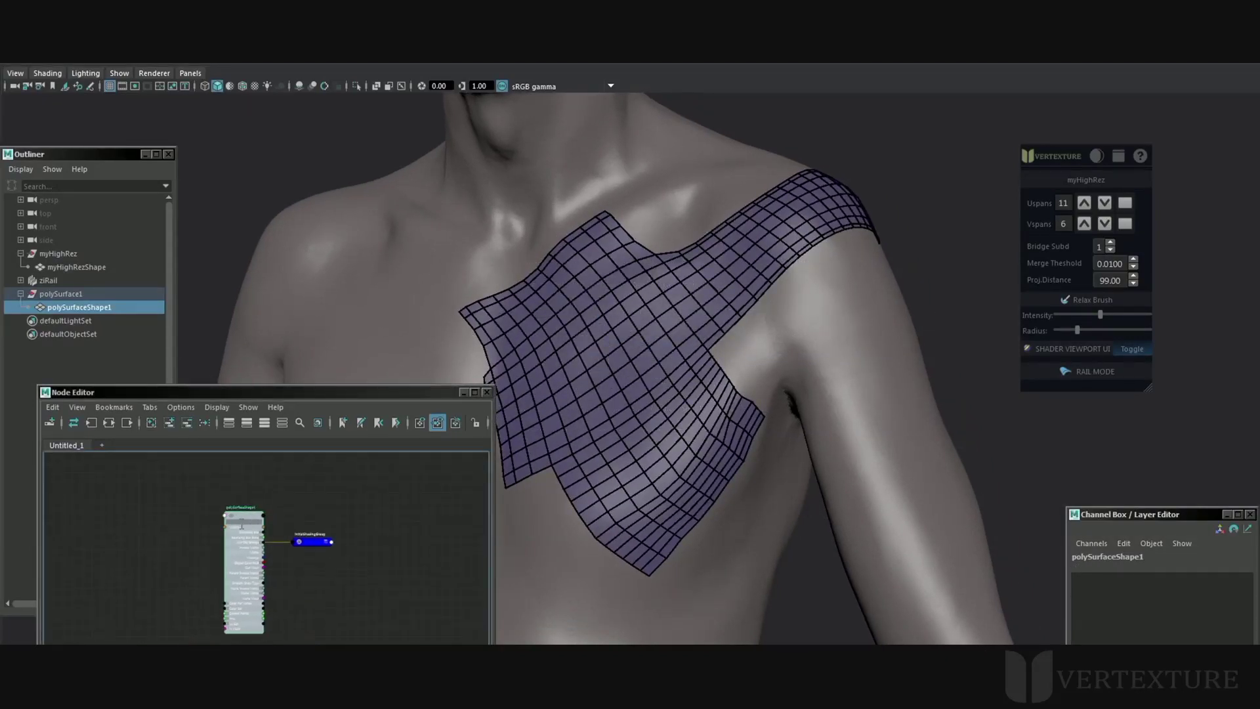
scroll(281, 536, up, 3)
alt+middle_drag(200, 505, 141, 507)
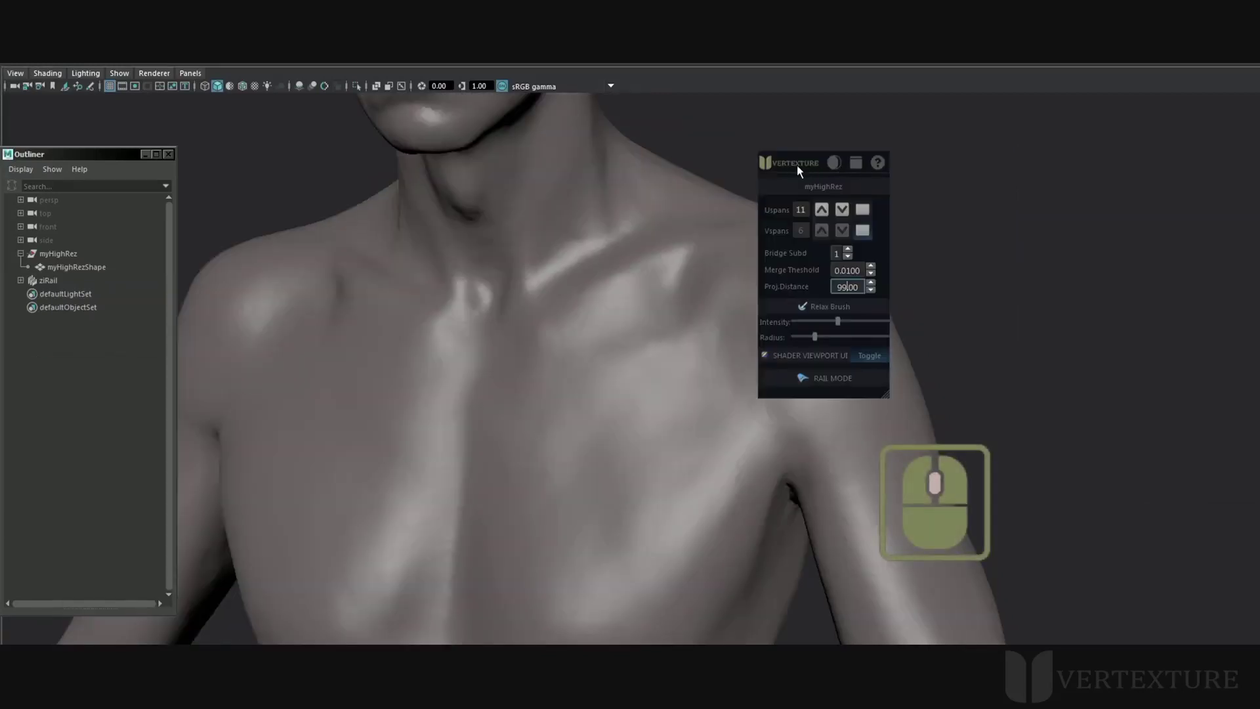
- Reposition the Vertexture tool window over the shoulder and scale it up slightly
drag(796, 164, 960, 153)
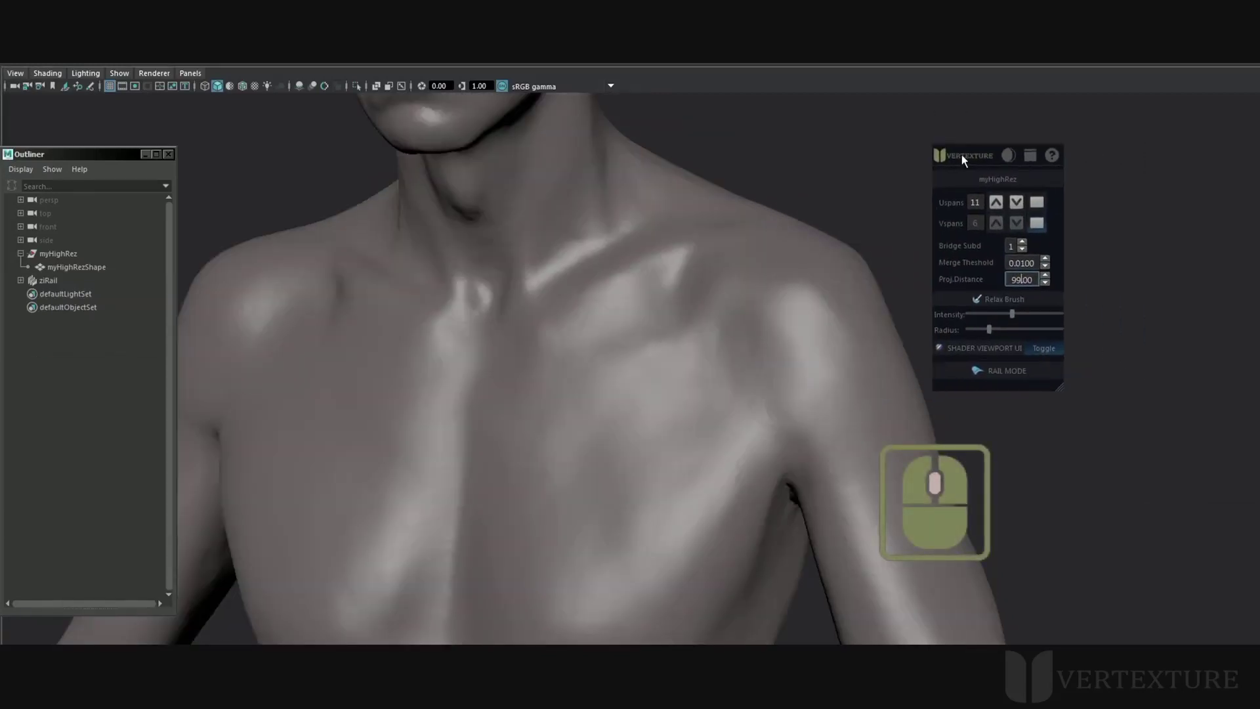
drag(950, 203, 967, 202)
drag(986, 277, 793, 255)
mouse_move(792, 254)
right_down()
mouse_move(918, 242)
mouse_move(789, 232)
mouse_move(844, 284)
mouse_move(923, 265)
mouse_move(863, 250)
mouse_move(848, 404)
mouse_move(943, 427)
mouse_move(806, 339)
mouse_move(806, 247)
mouse_move(821, 238)
mouse_move(806, 239)
right_up()
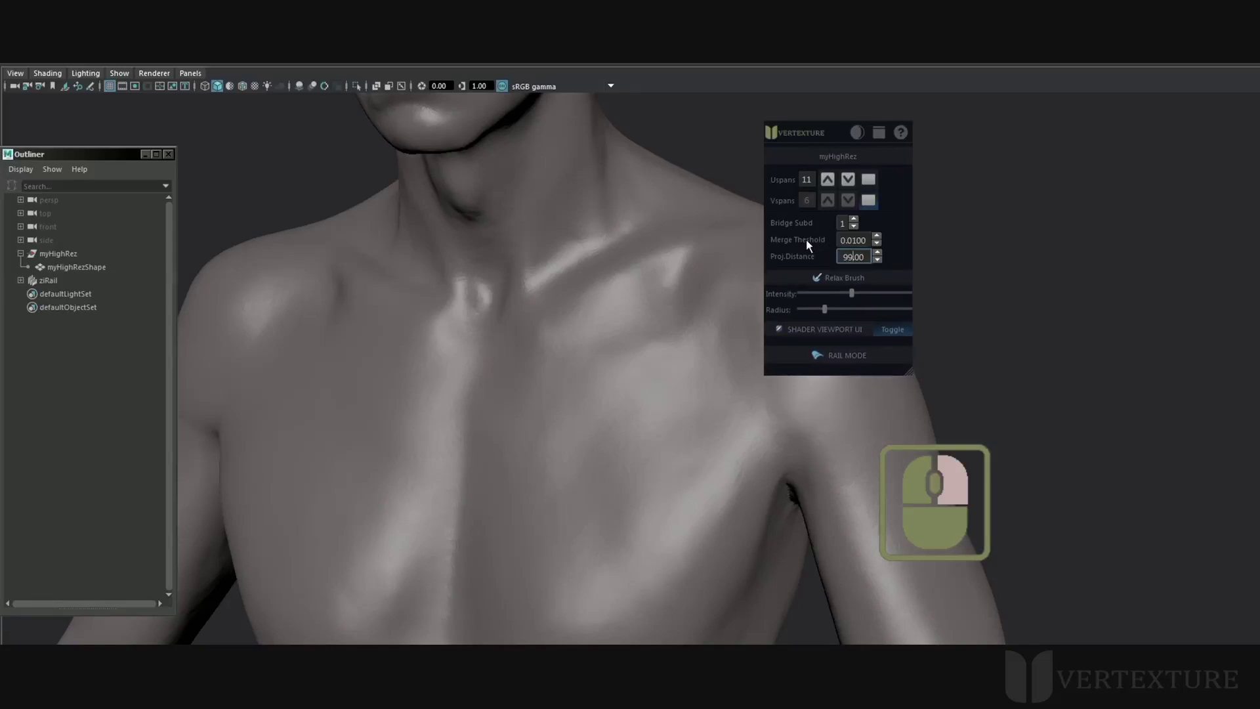
- Open the Manual Reference, read through the settings and Rail Mode sections, and close it
click(902, 133)
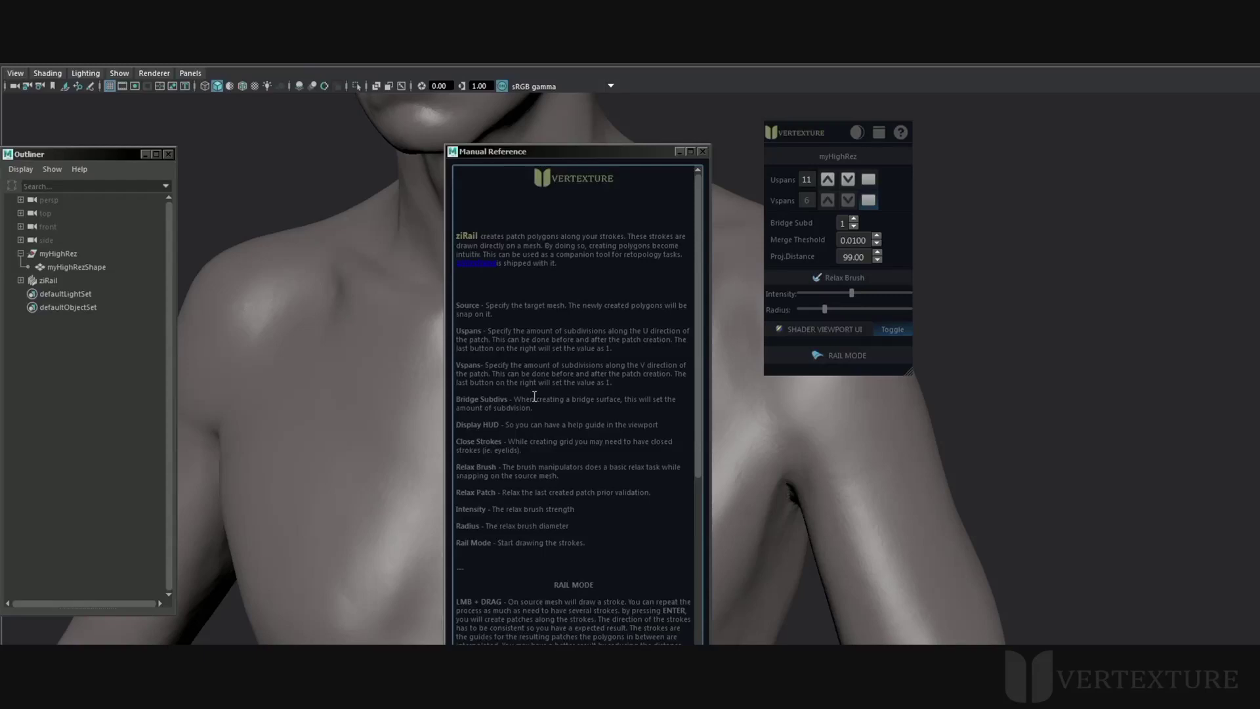
scroll(534, 396, down, 9)
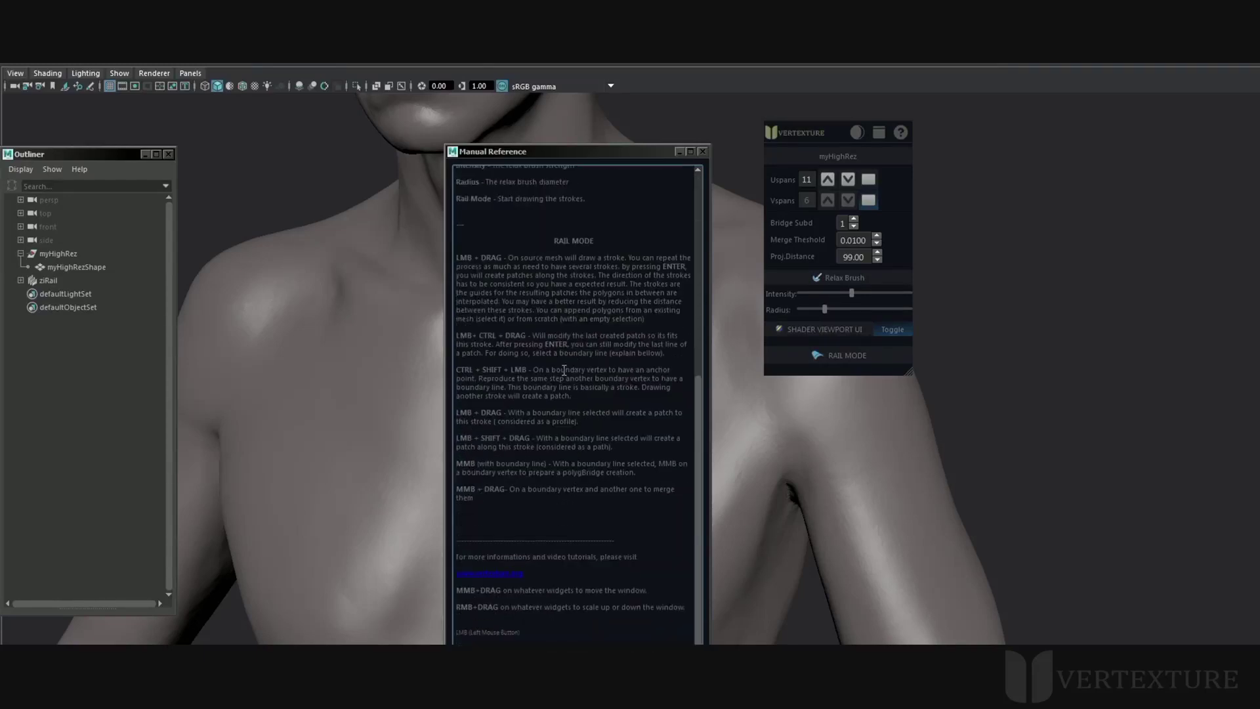
scroll(537, 455, up, 9)
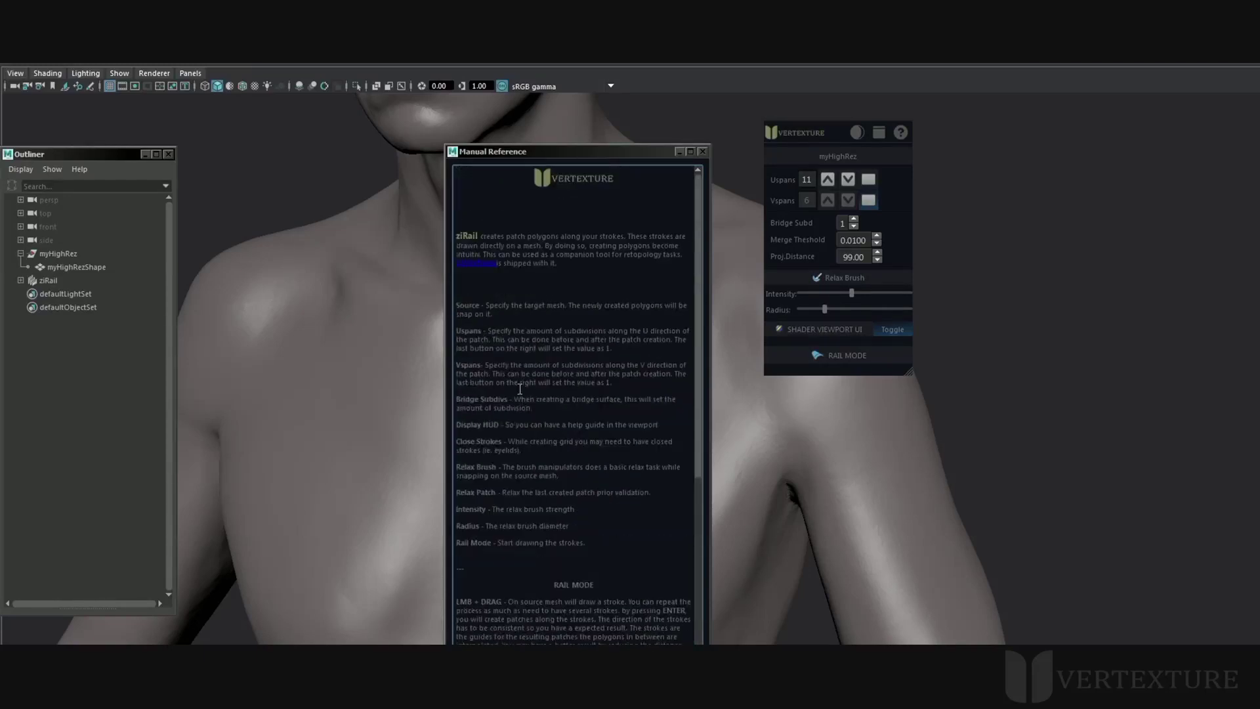
click(702, 151)
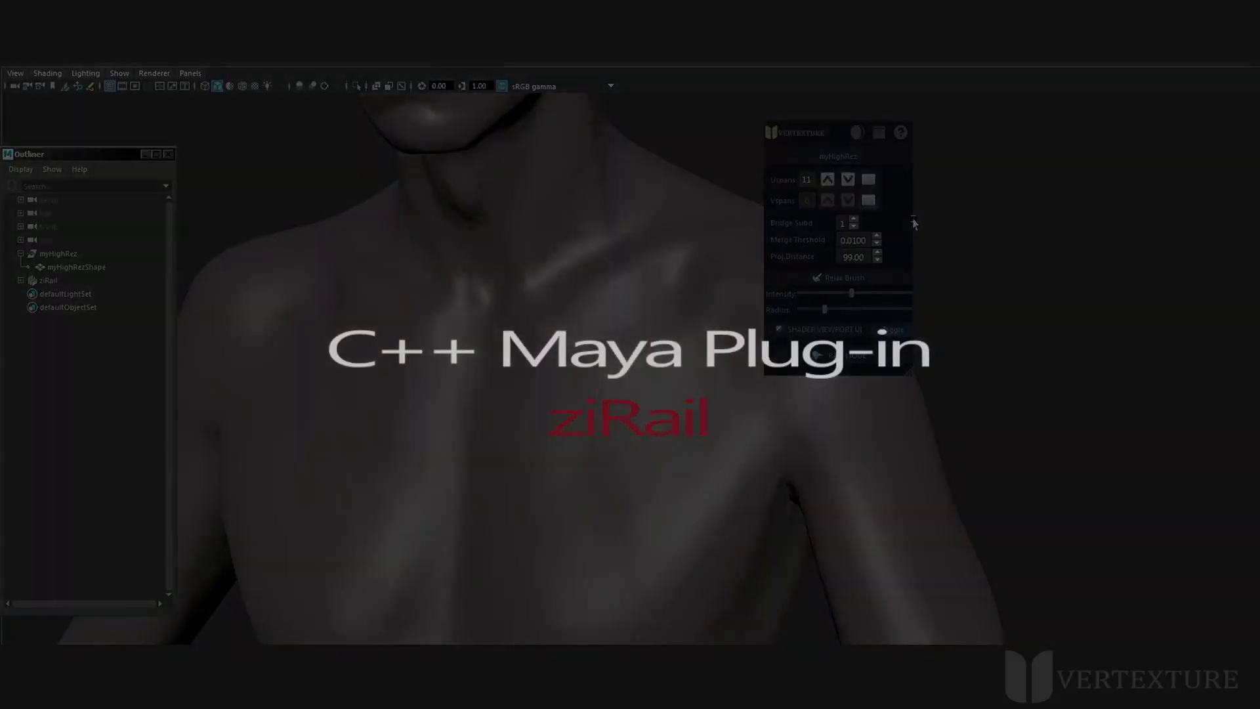